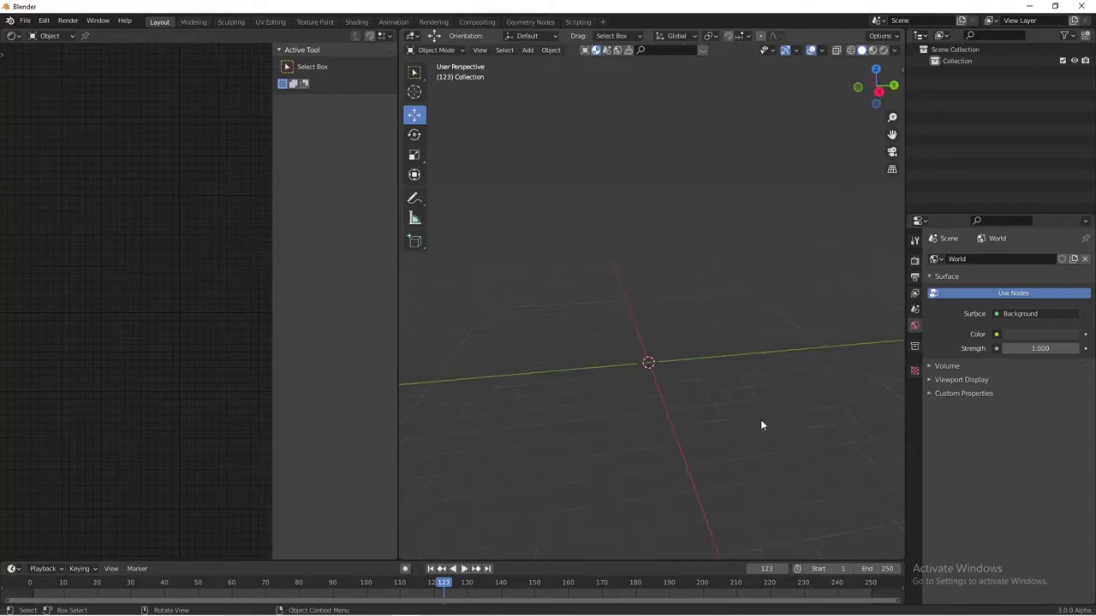
Step: Add a UV sphere with a Subdivision Surface modifier
key("shift+a")
left_click(728, 428)
scroll(734, 416, "up", 2)
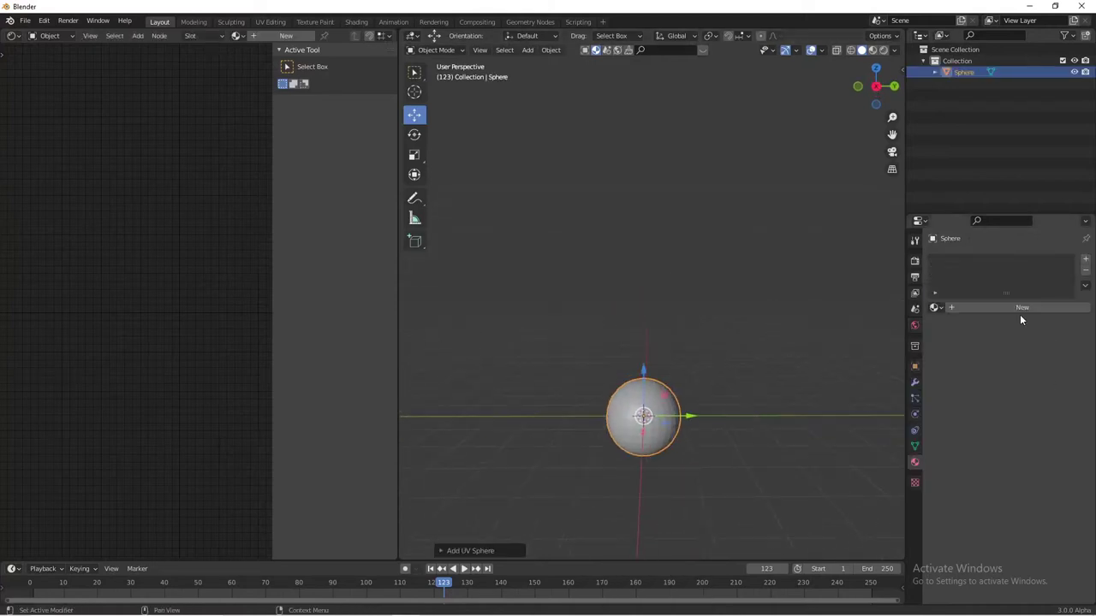
left_click(914, 382)
left_click(980, 261)
left_click(882, 467)
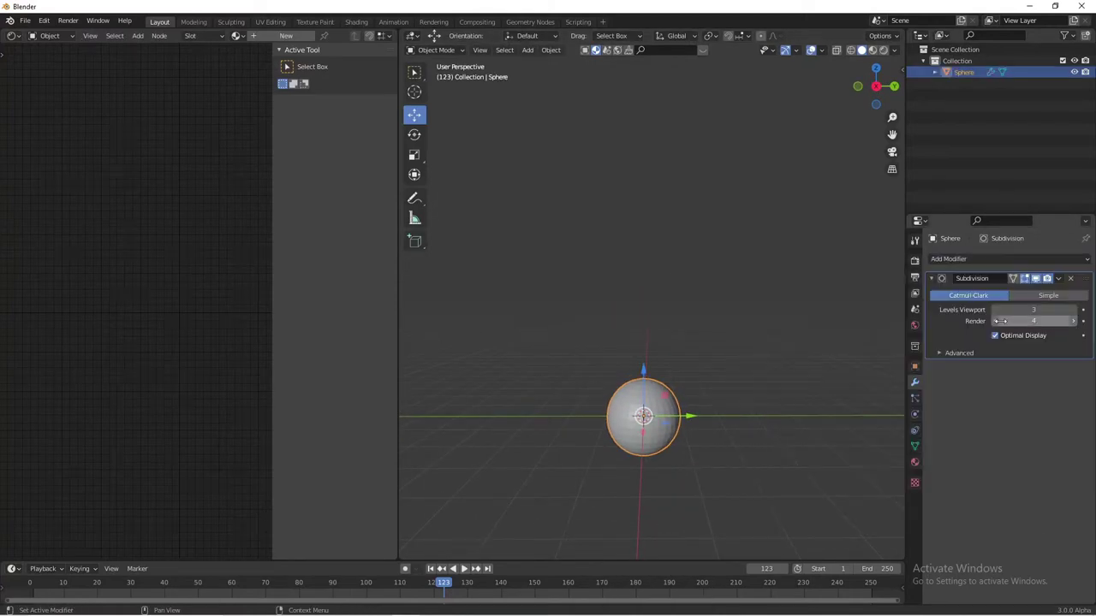
Step: Scale the sphere up about 4.6 times and assign it Material.001
key("s")
left_click(786, 377)
left_click(915, 463)
left_click(935, 307)
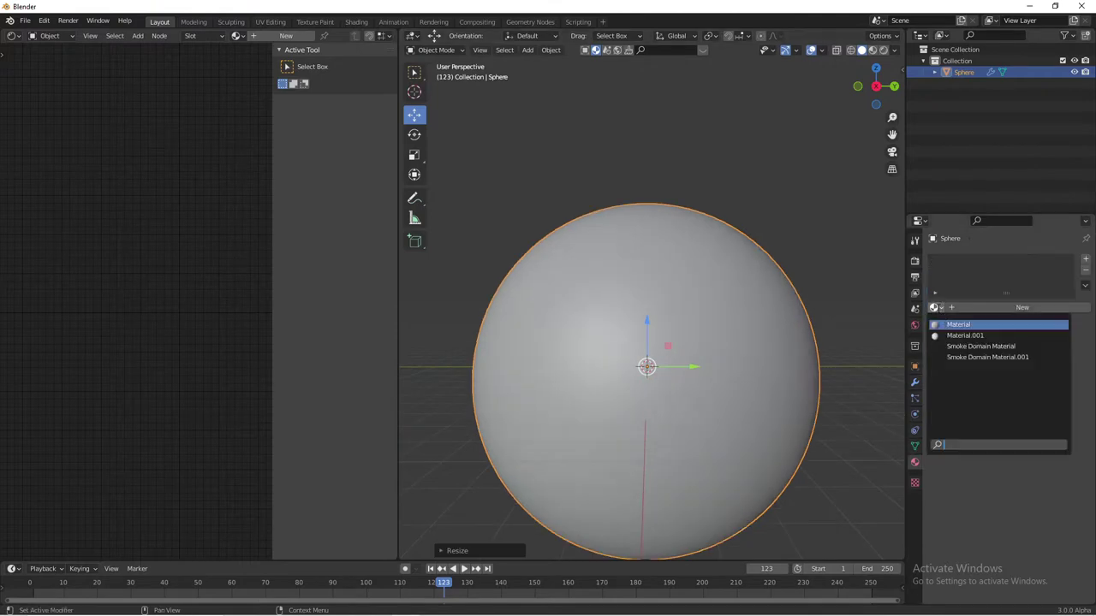
left_click(965, 334)
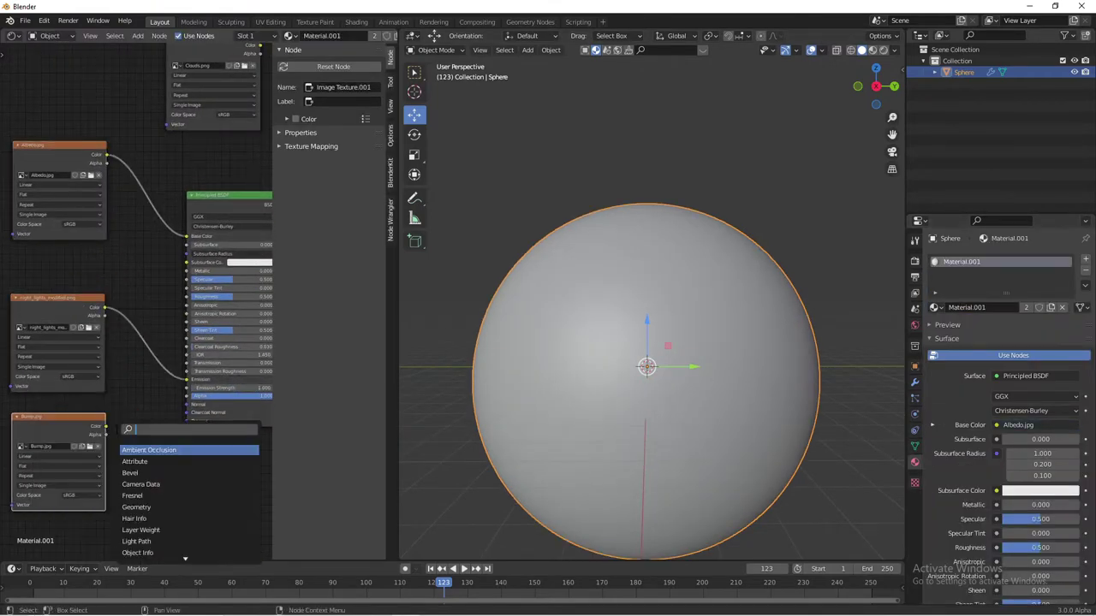
Step: Add a Normal Map node and link it into the Principled BSDF's Normal input
type("normal")
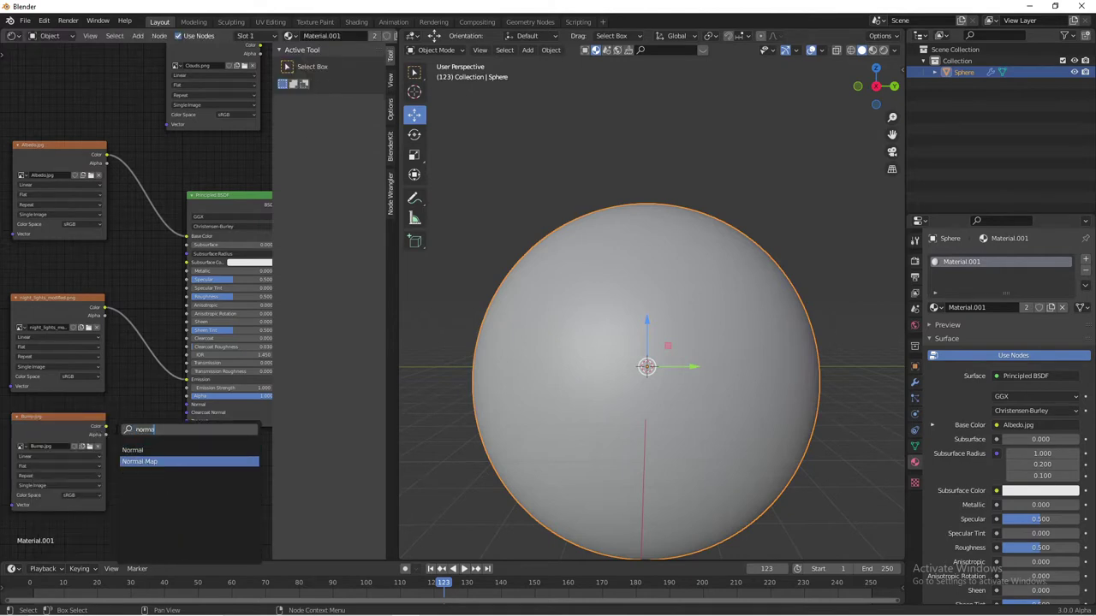
key("Return")
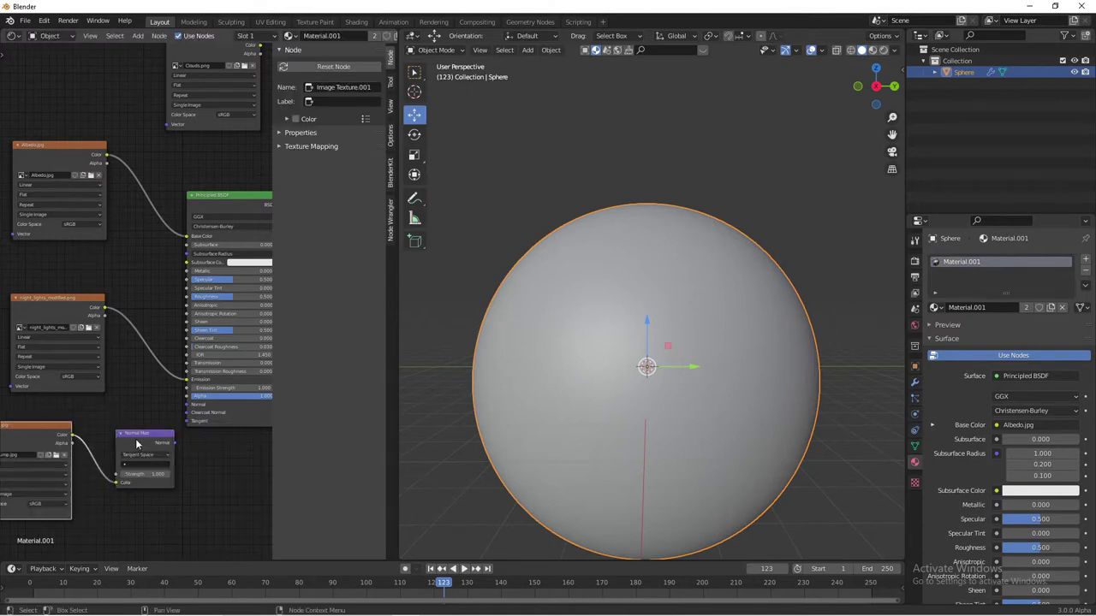
left_click_drag(167, 423, 186, 404)
scroll(129, 496, "down", 3)
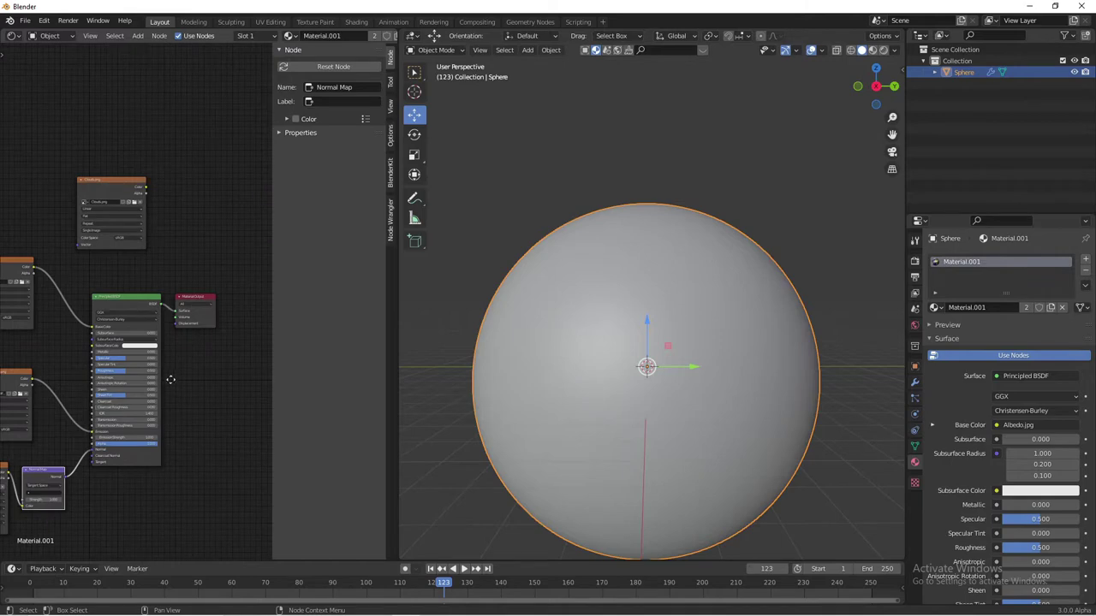
scroll(170, 383, "up", 2)
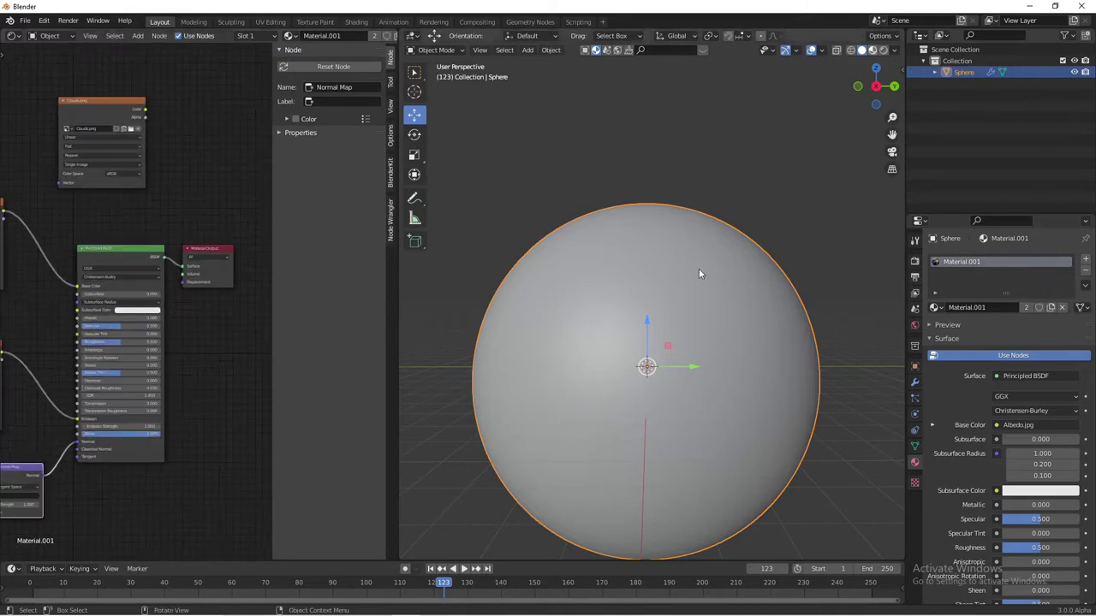
middle_click_drag(698, 268, 671, 295)
Step: Switch the render engine to Cycles running on GPU Compute
left_click(915, 262)
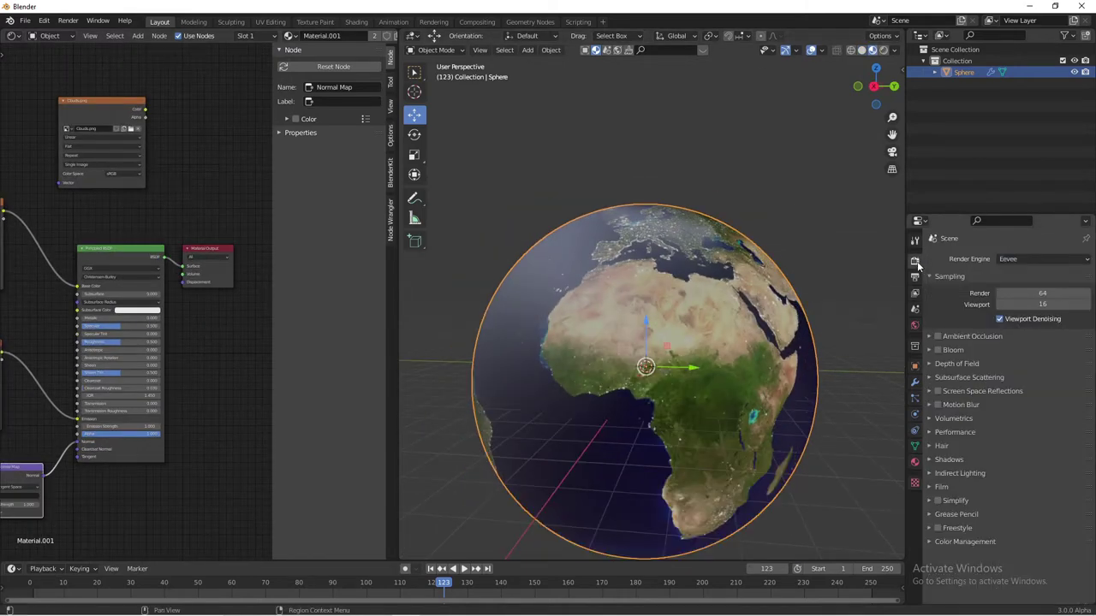
middle_click_drag(698, 287, 661, 380)
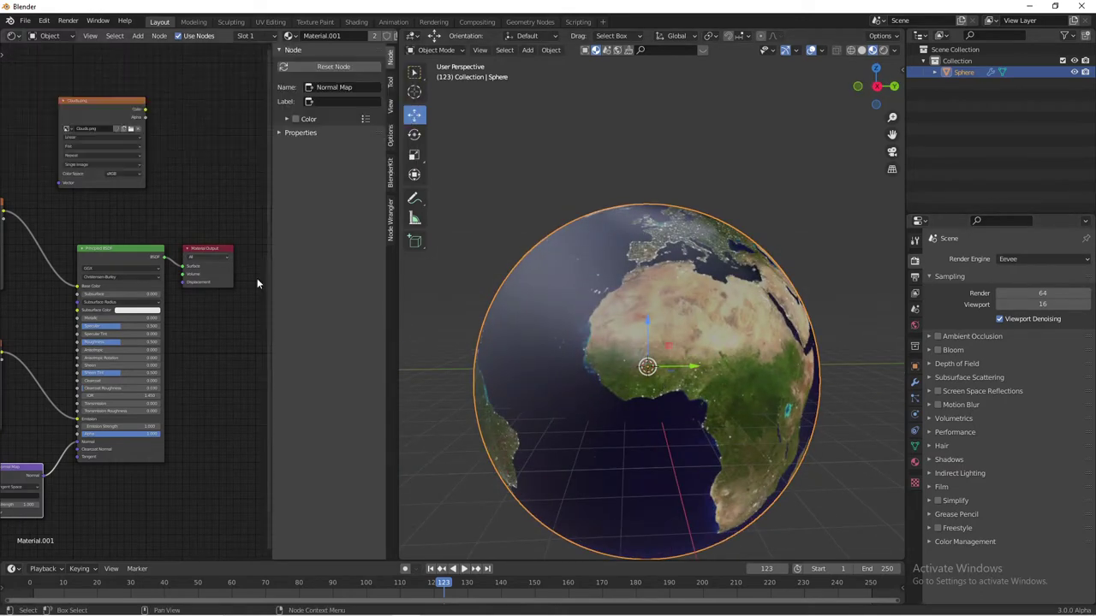
left_click(1041, 259)
left_click(961, 305)
left_click(1043, 287)
left_click(989, 312)
Step: Set final-render denoising to OptiX and bring up the node editor's shader-type choices
left_click(946, 367)
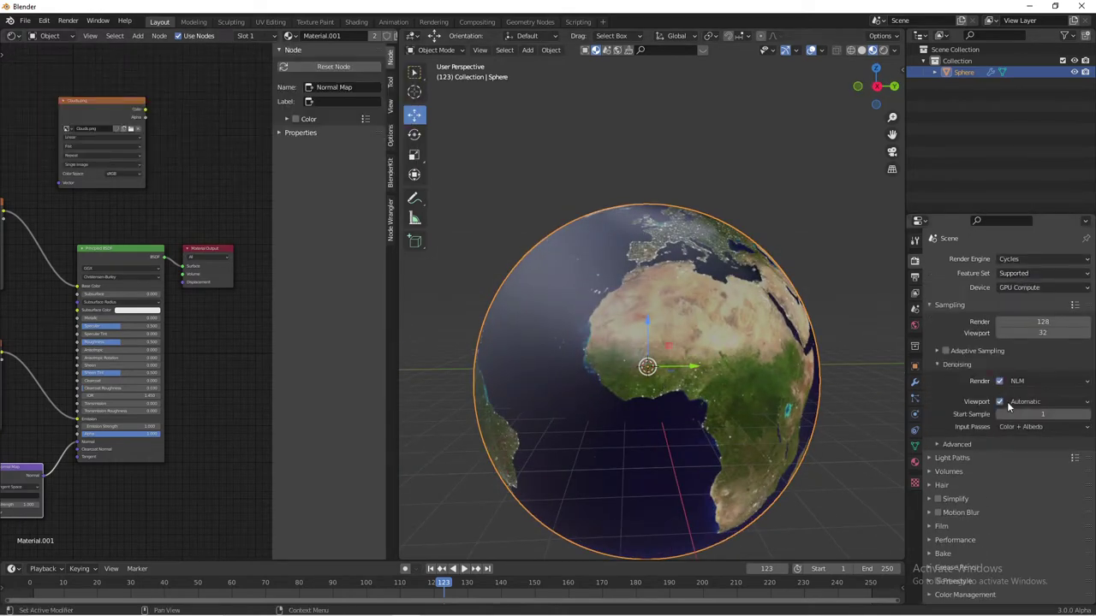
left_click(1041, 381)
left_click(1028, 403)
left_click(42, 35)
Step: Show the World nodes and plug a ColorRamp into the Background Color
left_click(47, 61)
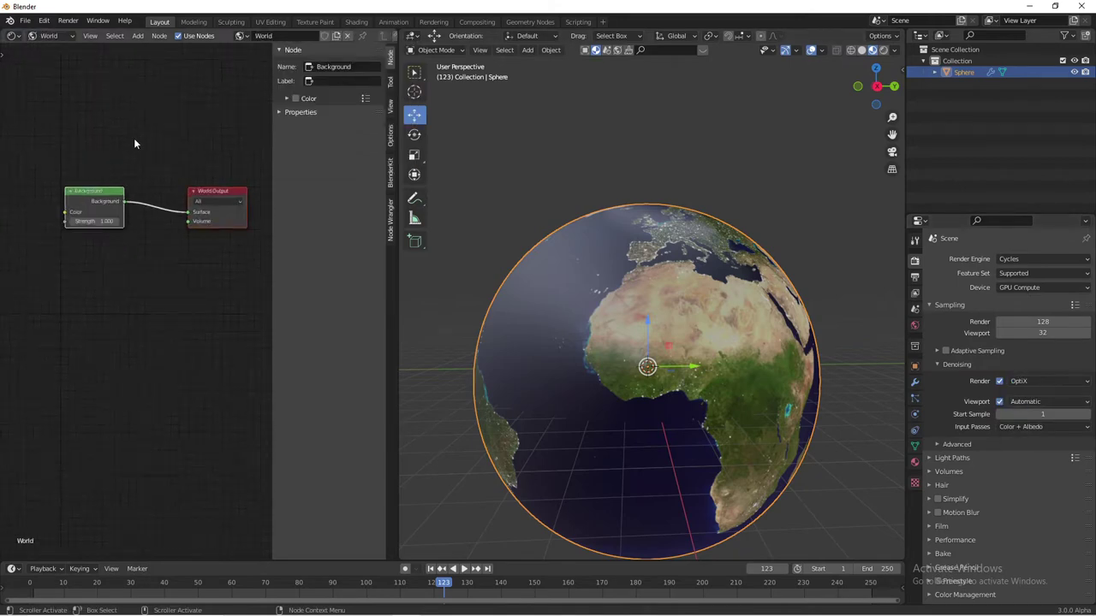
scroll(134, 144, "up", 2)
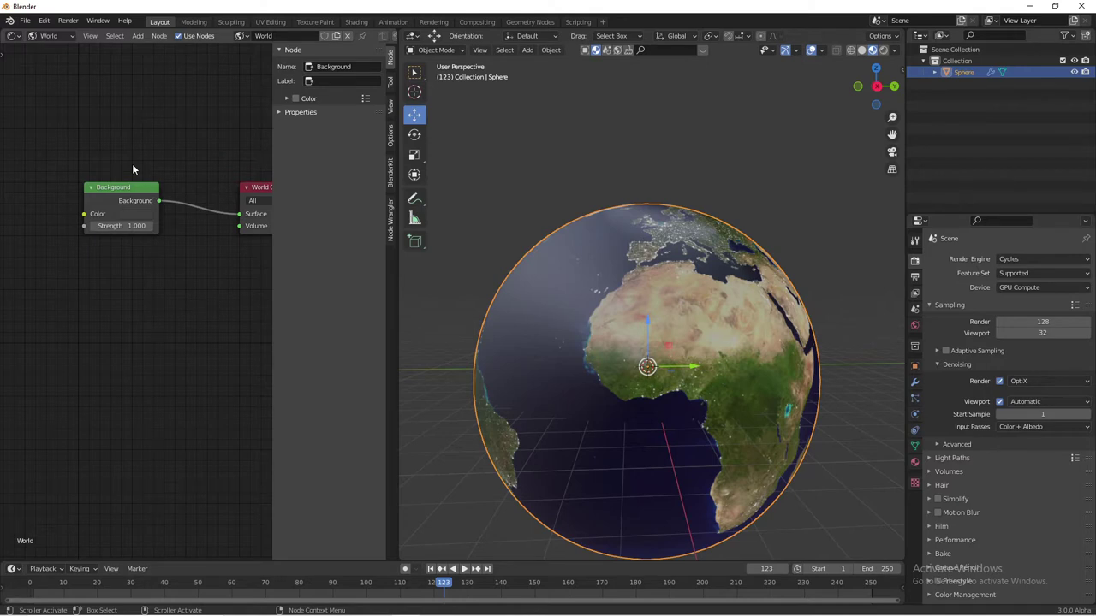
scroll(120, 265, "down", 2)
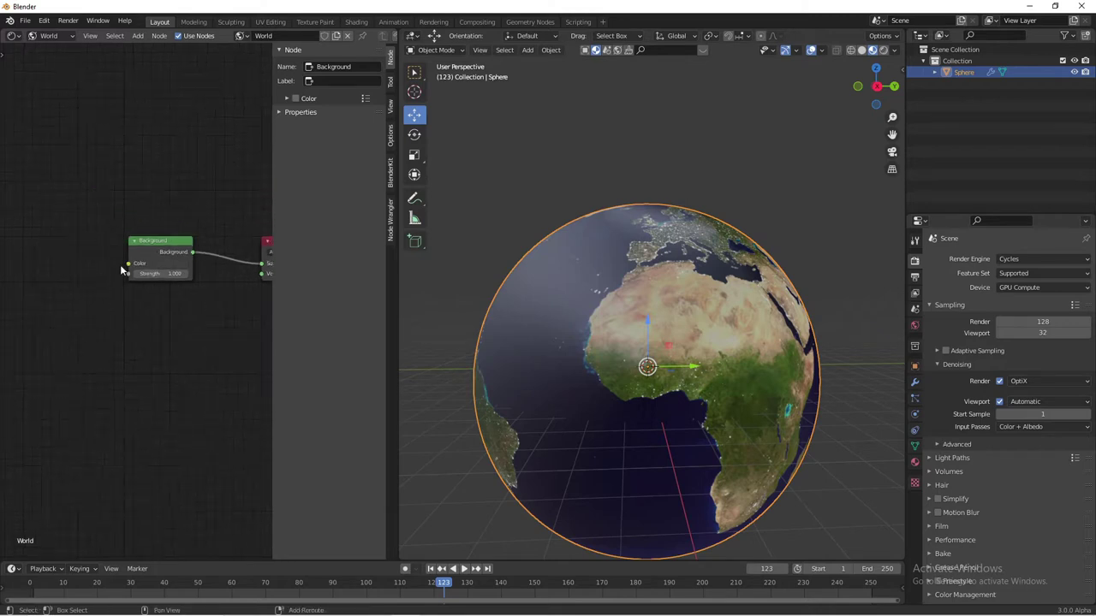
key("shift+a")
type("color")
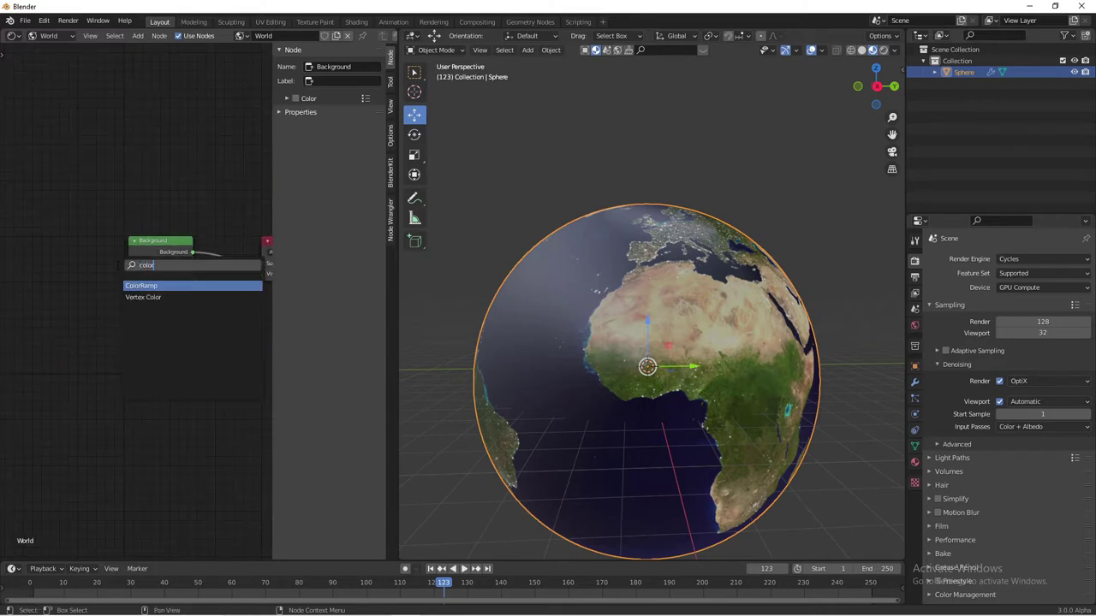
key("Return")
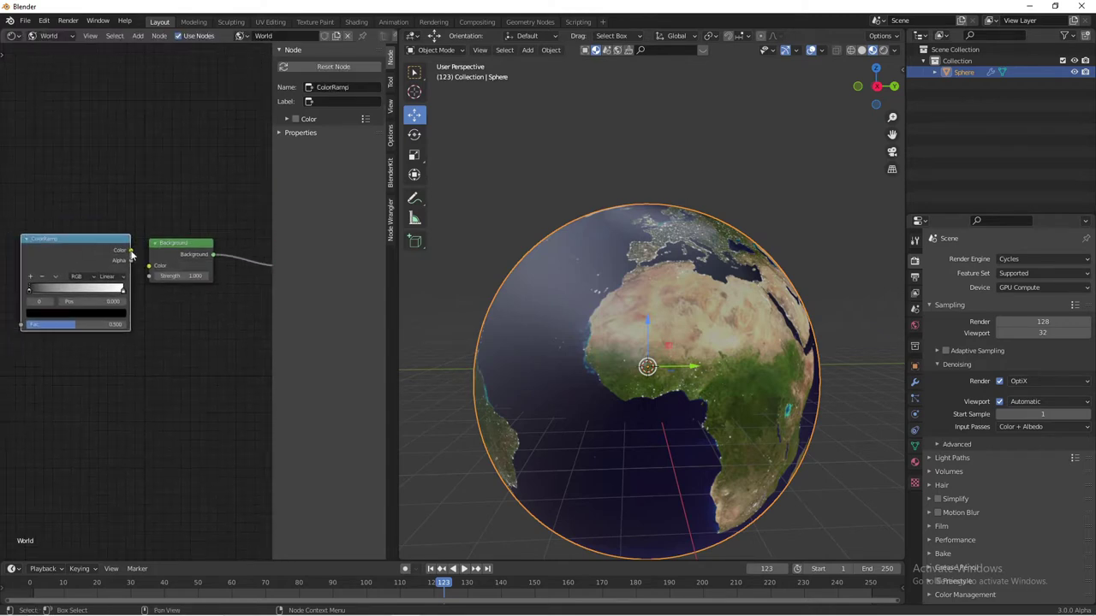
left_click(126, 239)
Step: Add a Noise Texture feeding the ColorRamp
type("no")
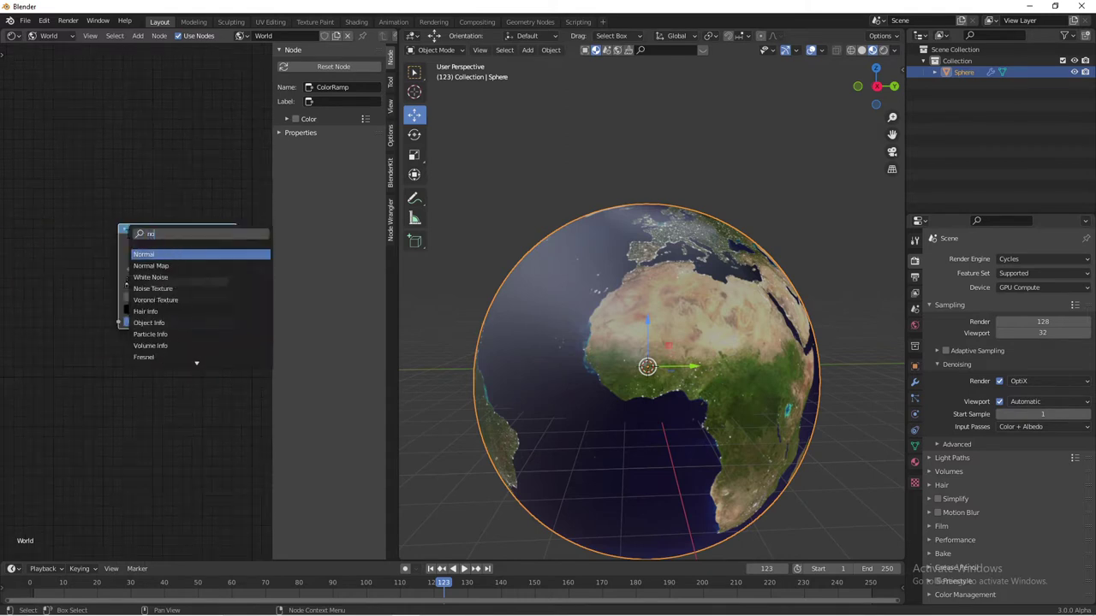
key("Escape")
key("shift+a")
key("Down")
key("Return")
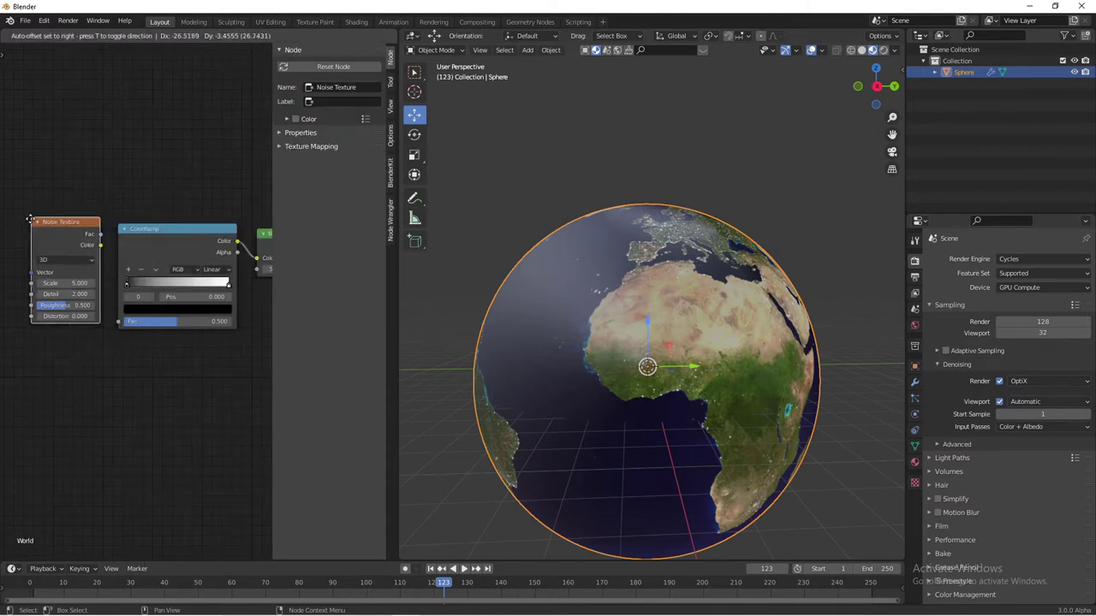
left_click(112, 324)
Step: Add Mapping and Texture Coordinate nodes to the Noise Texture with Node Wrangler
key("shift+w")
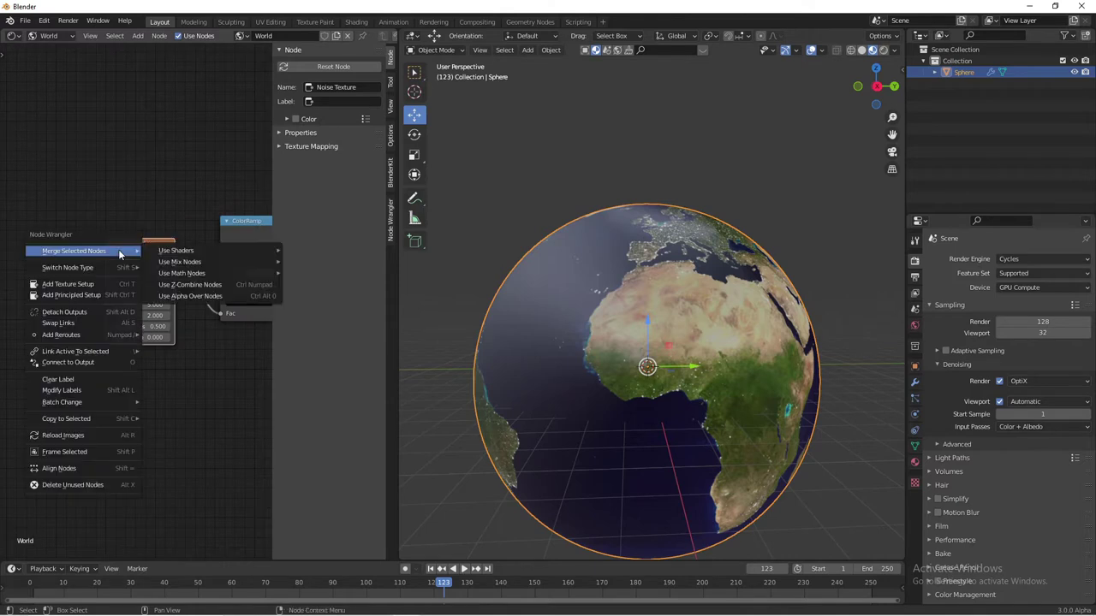
left_click(68, 283)
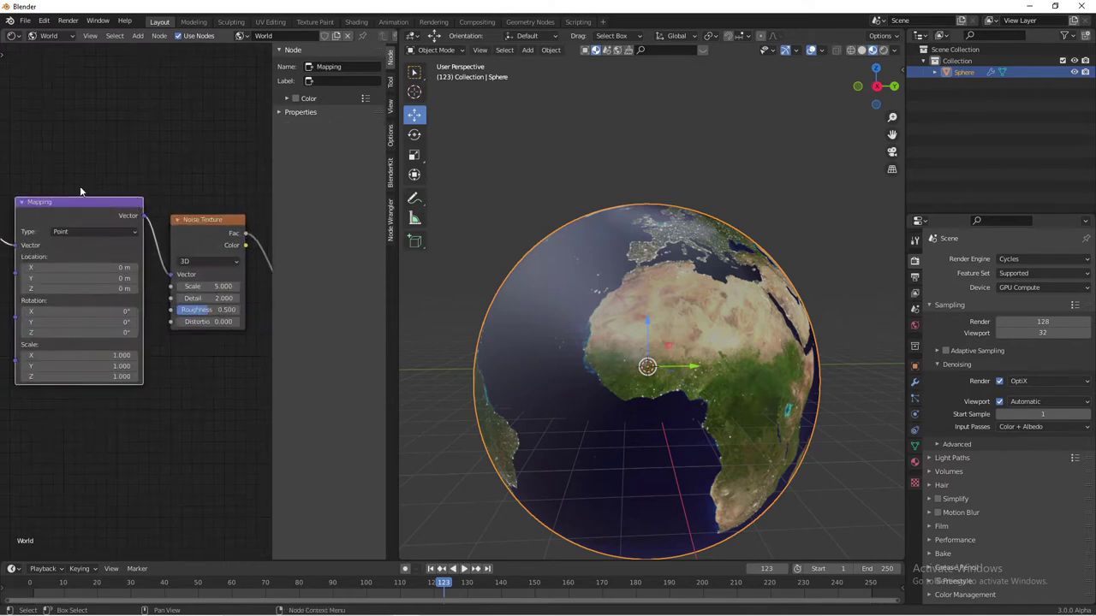
scroll(80, 191, "left", 2)
scroll(106, 176, "left", 2)
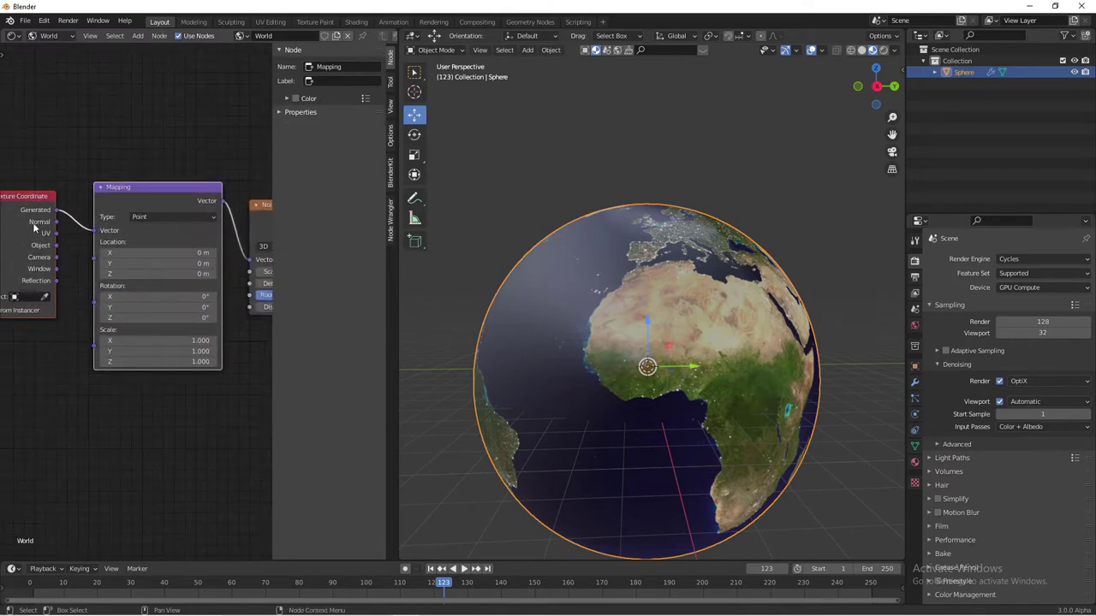
scroll(126, 177, "right", 2)
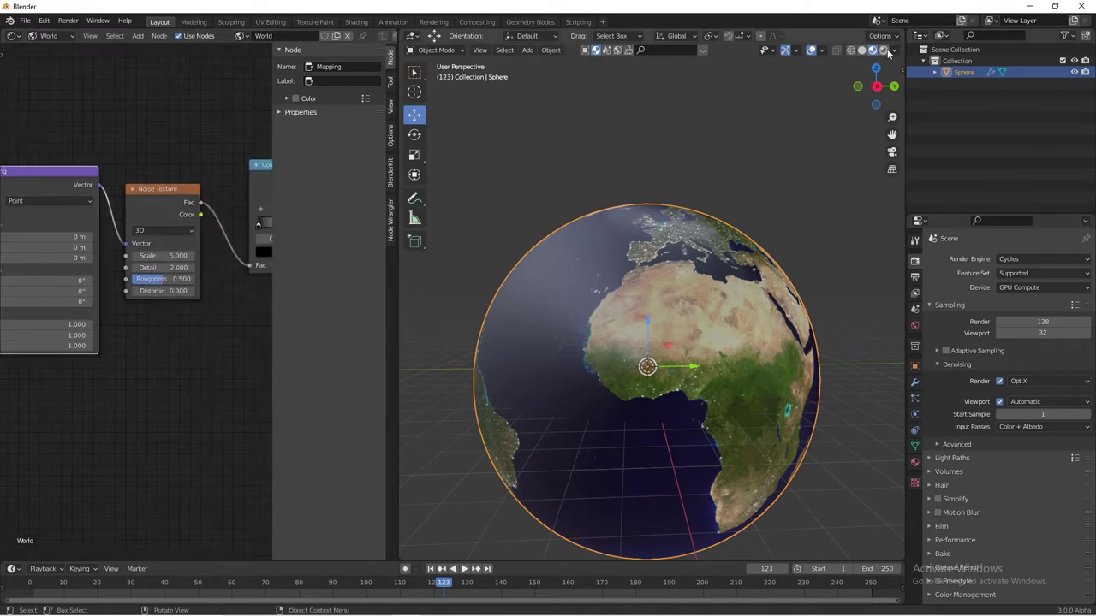
Step: Raise the Noise Scale to 14.4 and Detail to 4.4, with the ColorRamp black stop at 0.664
scroll(165, 127, "right", 2)
scroll(137, 155, "down", 1)
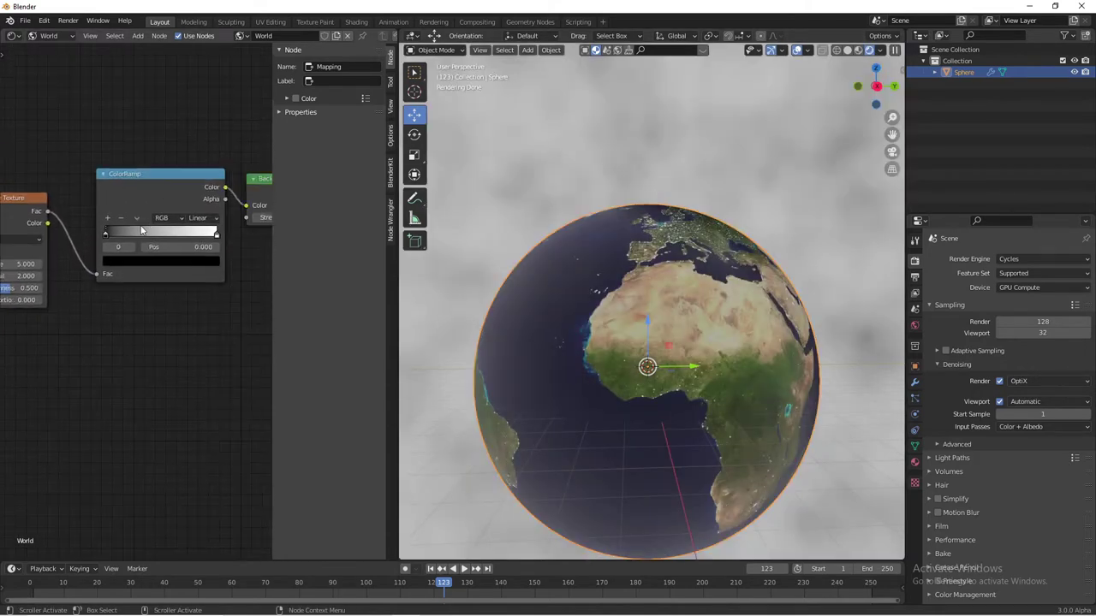
scroll(79, 260, "down", 1)
left_click_drag(65, 268, 257, 268)
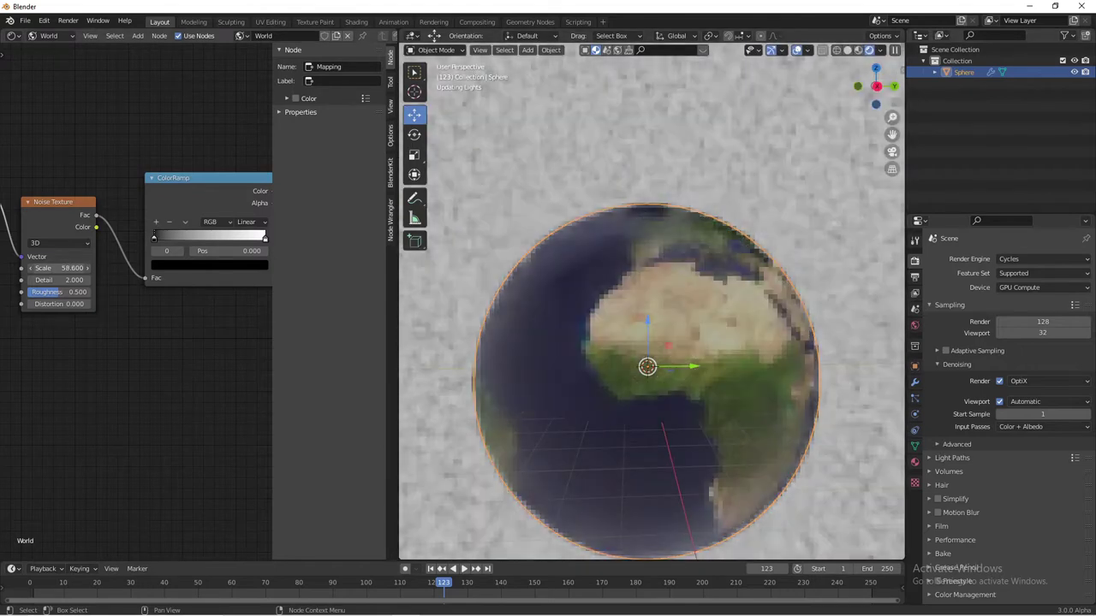
scroll(115, 282, "up", 1)
left_click_drag(98, 254, 190, 253)
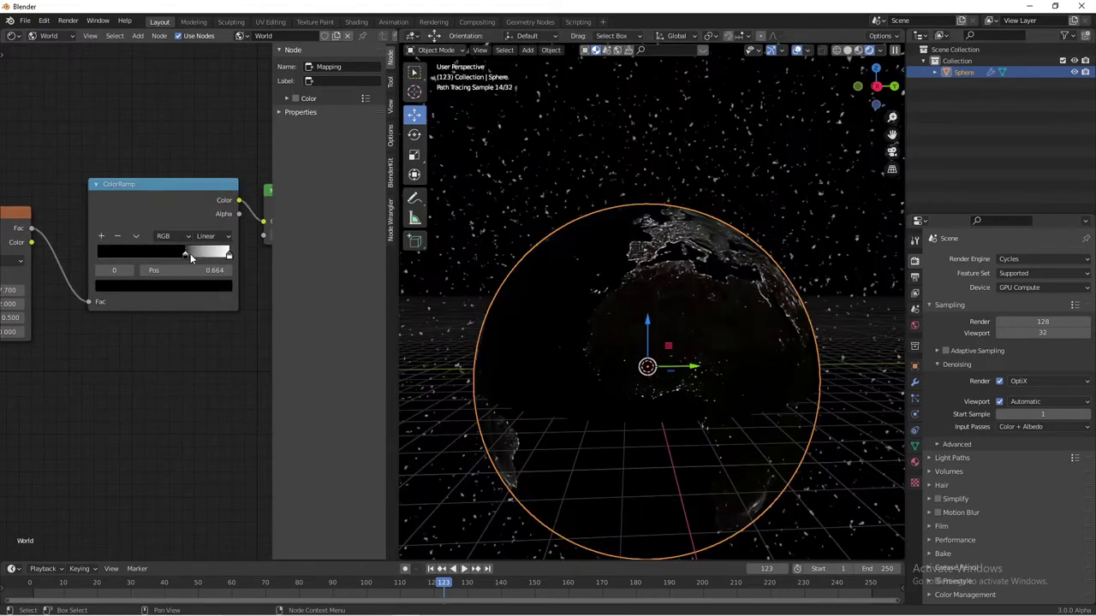
scroll(584, 325, "down", 2)
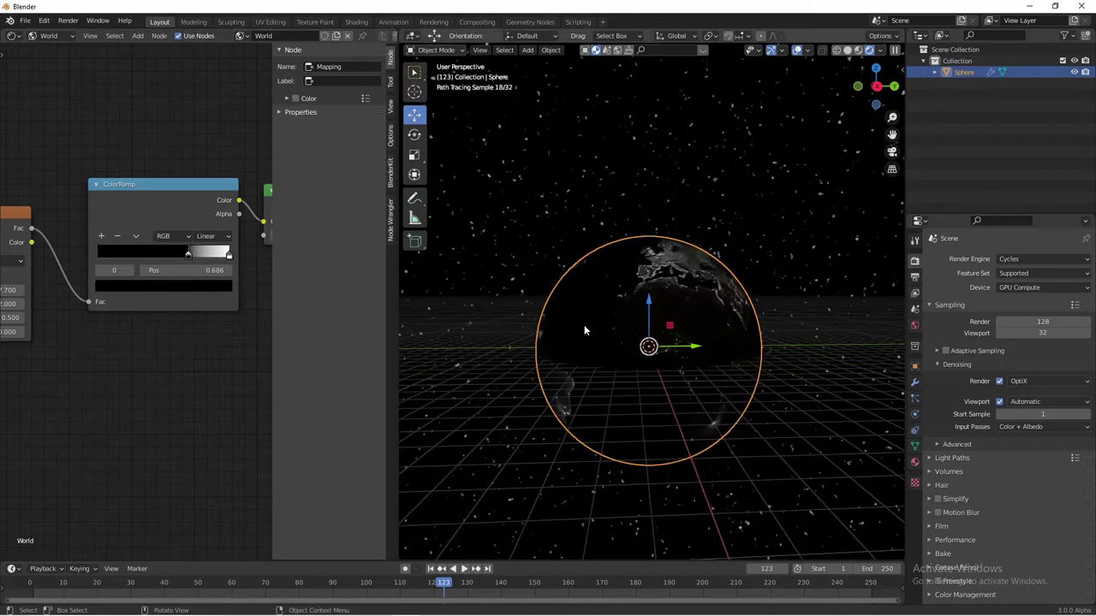
scroll(137, 282, "up", 1)
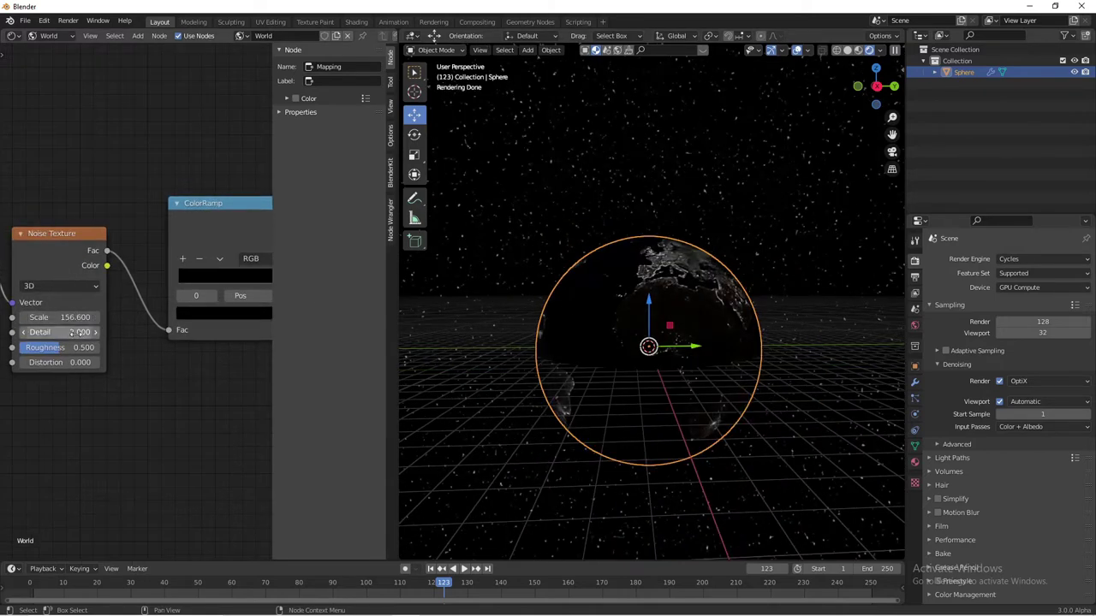
left_click_drag(77, 332, 112, 332)
Step: Move the ColorRamp black stop to 0.709 to tighten the starfield contrast
middle_click_drag(565, 343, 729, 341)
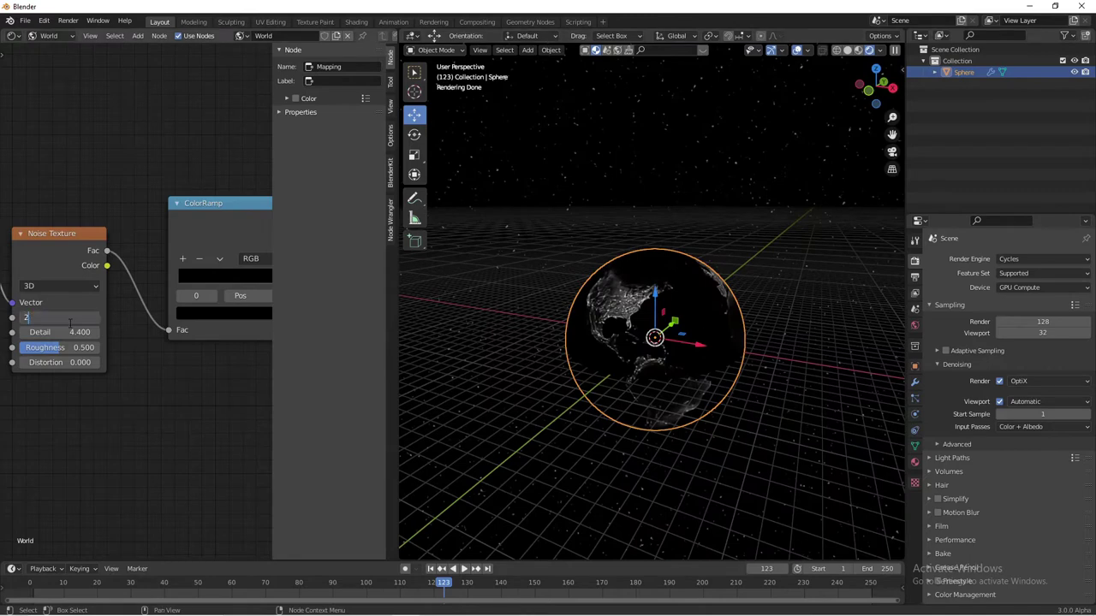
middle_click_drag(556, 272, 494, 271)
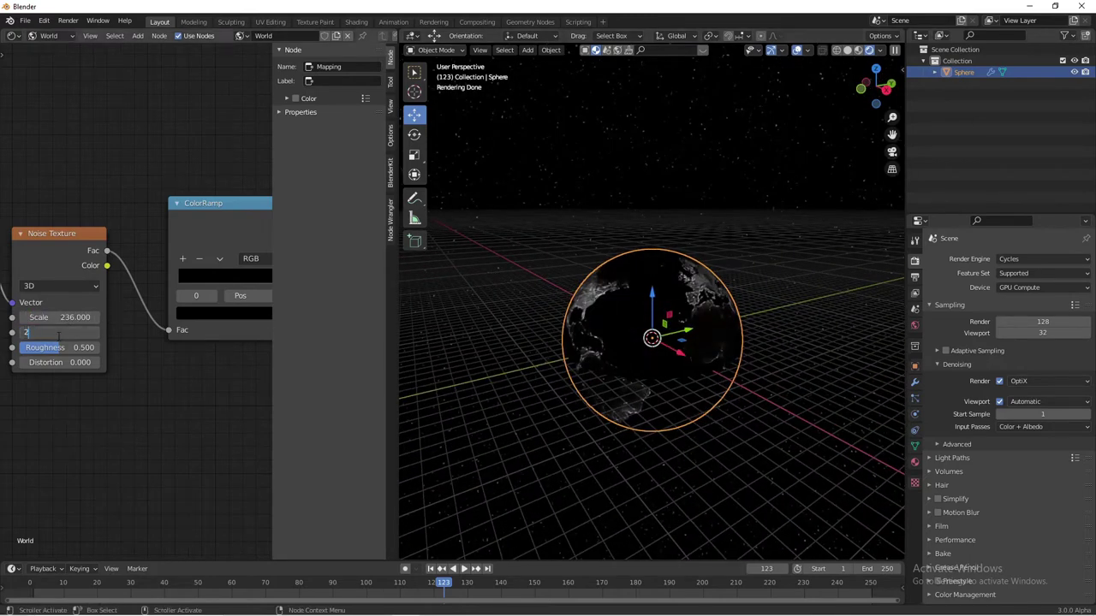
scroll(159, 282, "down", 3, "ctrl")
scroll(159, 283, "up", 1)
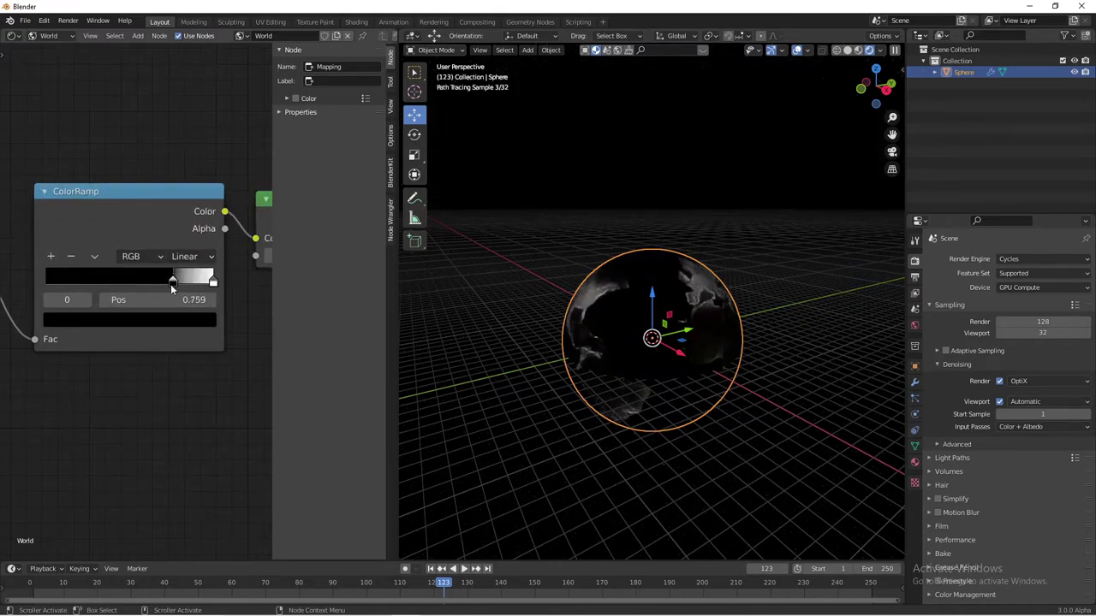
left_click_drag(169, 284, 161, 288)
middle_click_drag(557, 214, 396, 35)
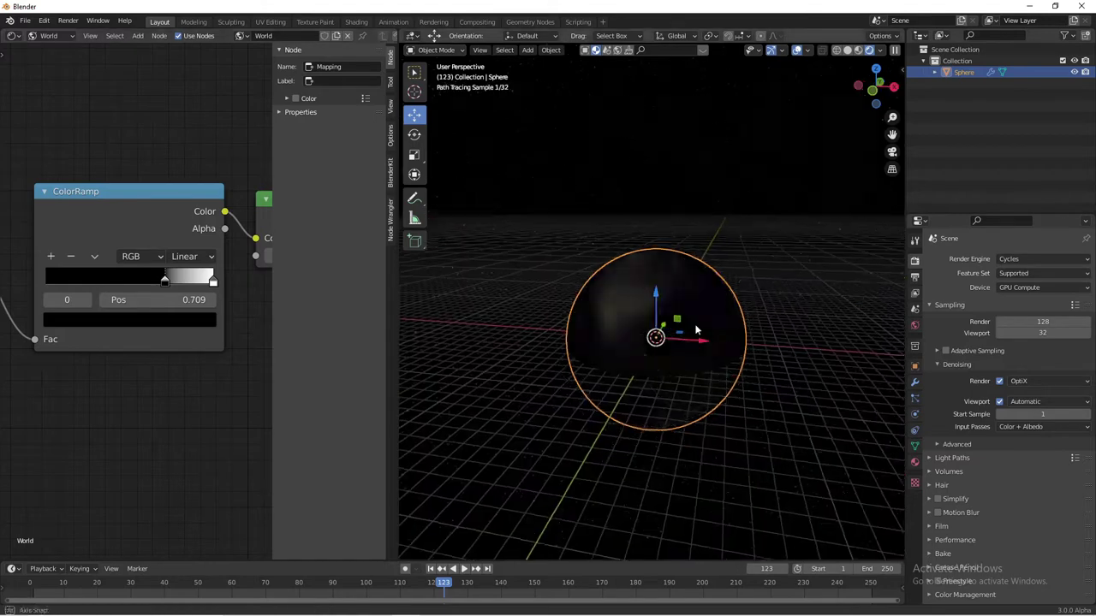
Step: Add a Sun lamp raised straight up above the Earth sphere
left_click(52, 49)
middle_click_drag(890, 343, 754, 286)
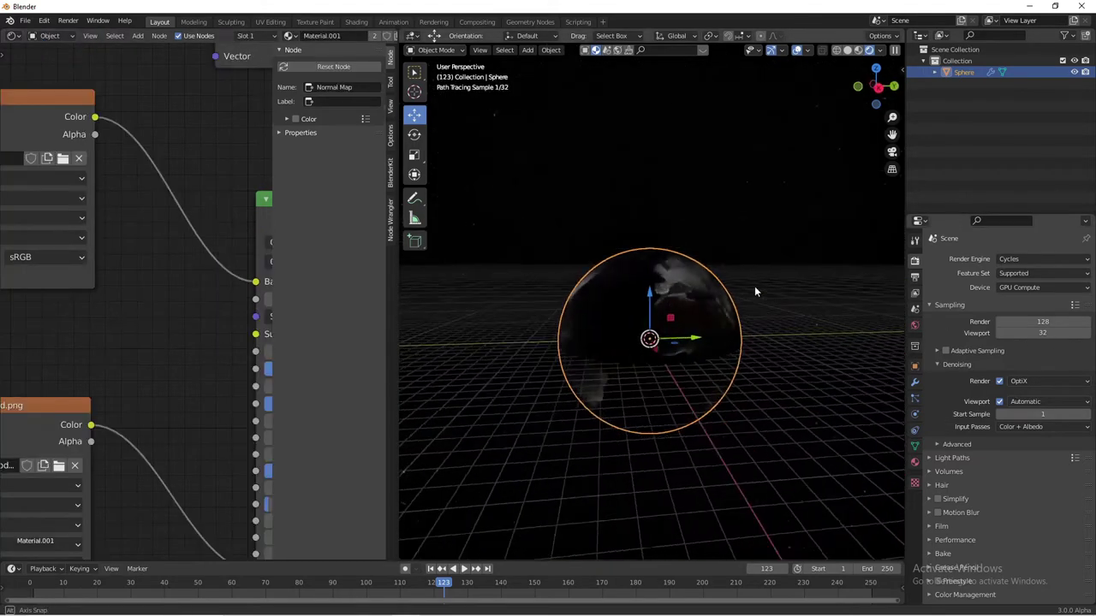
key("shift+a")
mouse_move(688, 461)
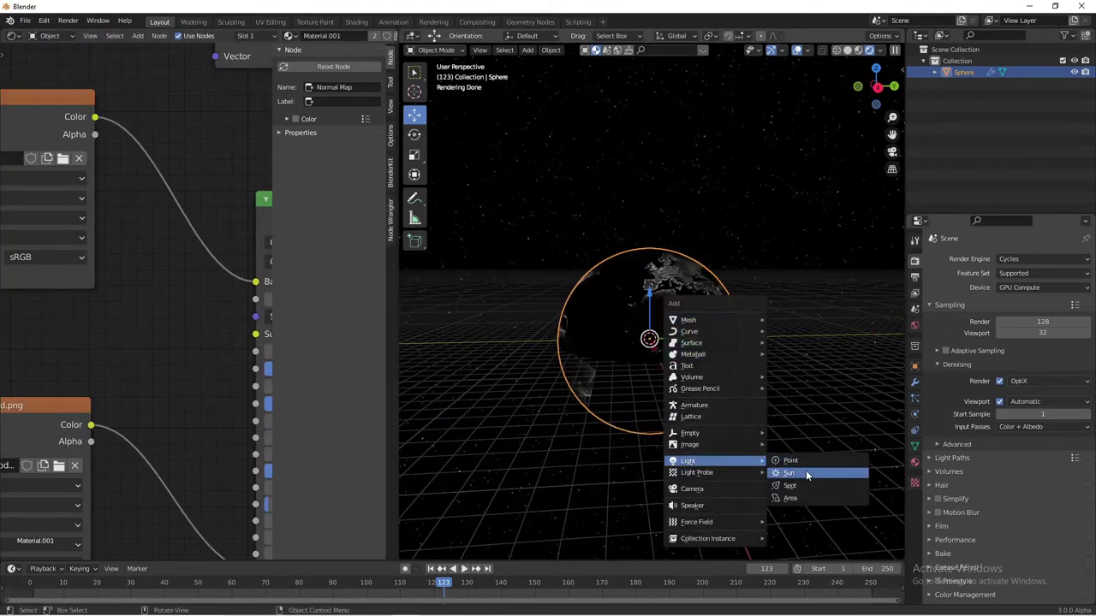
left_click(806, 470)
key("g")
key("z")
left_click(775, 177)
middle_click_drag(775, 176, 773, 293)
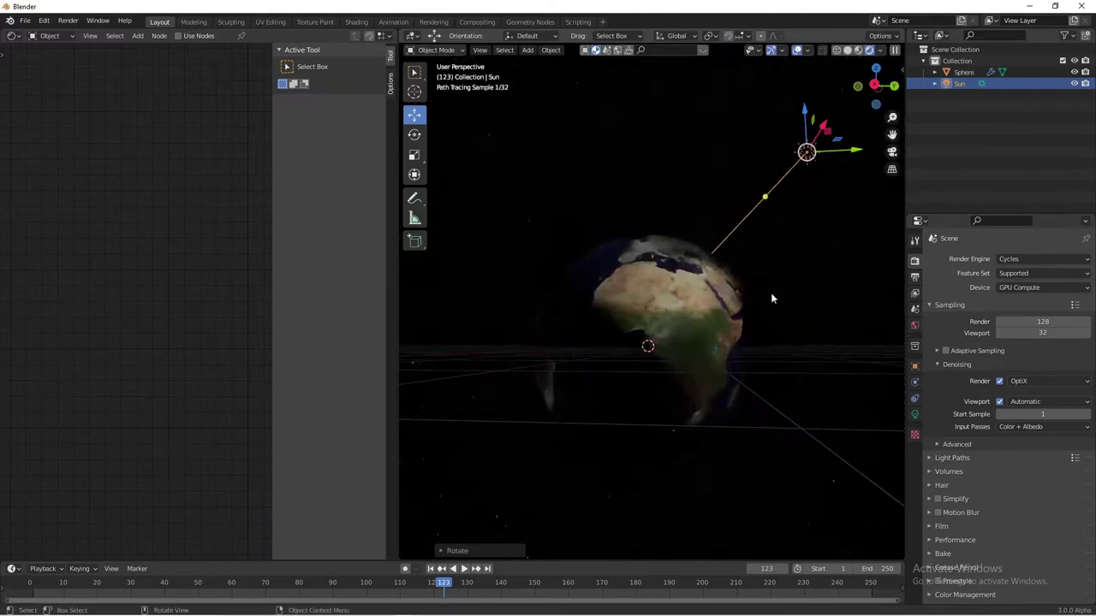
left_click(685, 308)
scroll(84, 334, "down", 2)
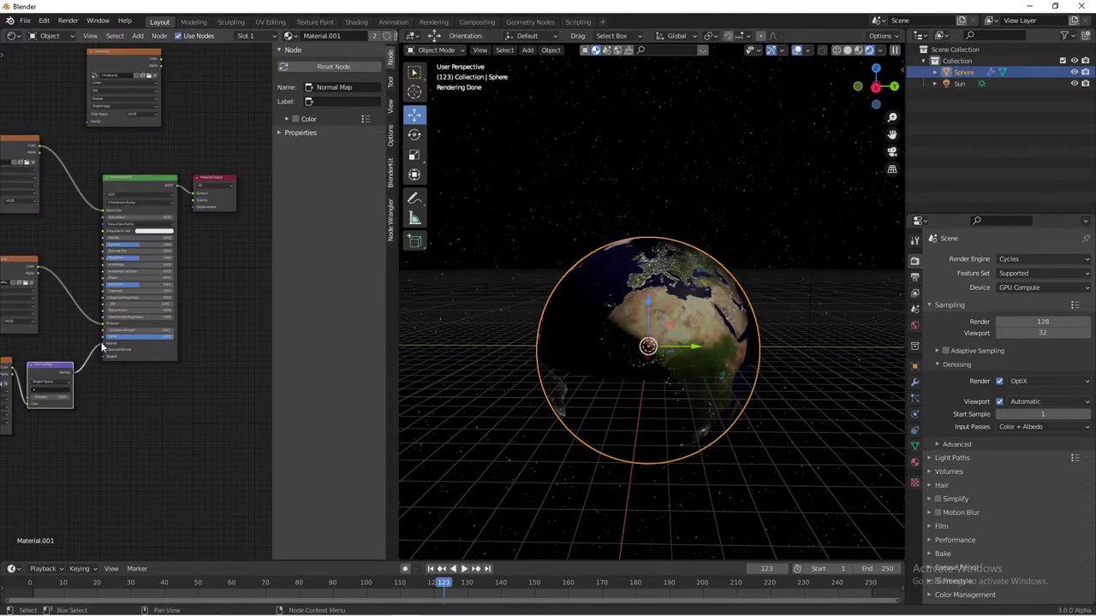
Step: Move the unused Material Output node out of the way in the Earth material
left_click(201, 201)
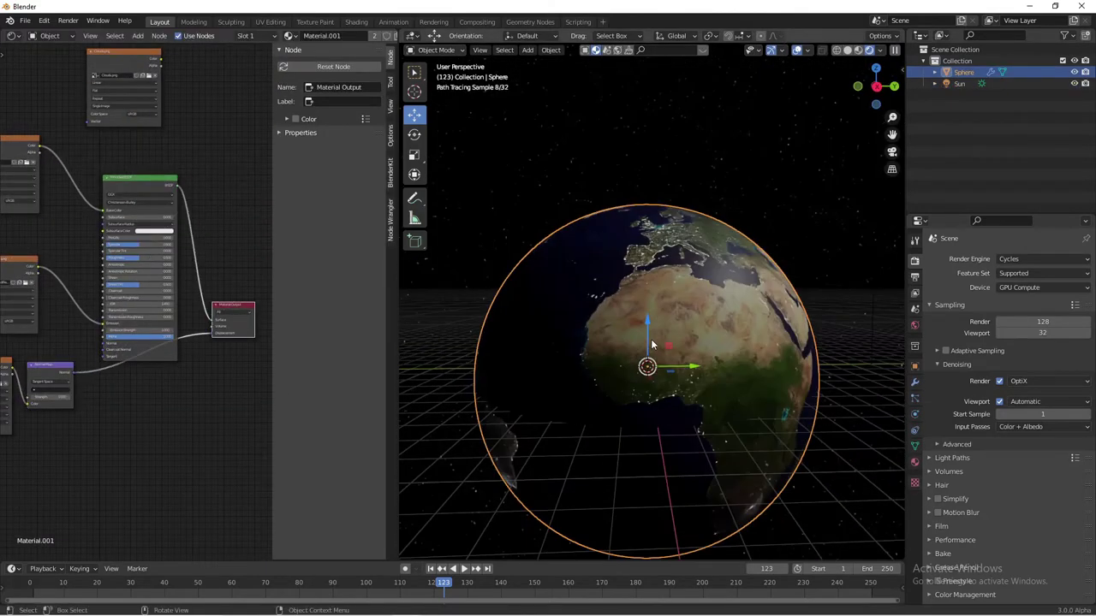
scroll(120, 274, "up", 3)
scroll(120, 274, "down", 2)
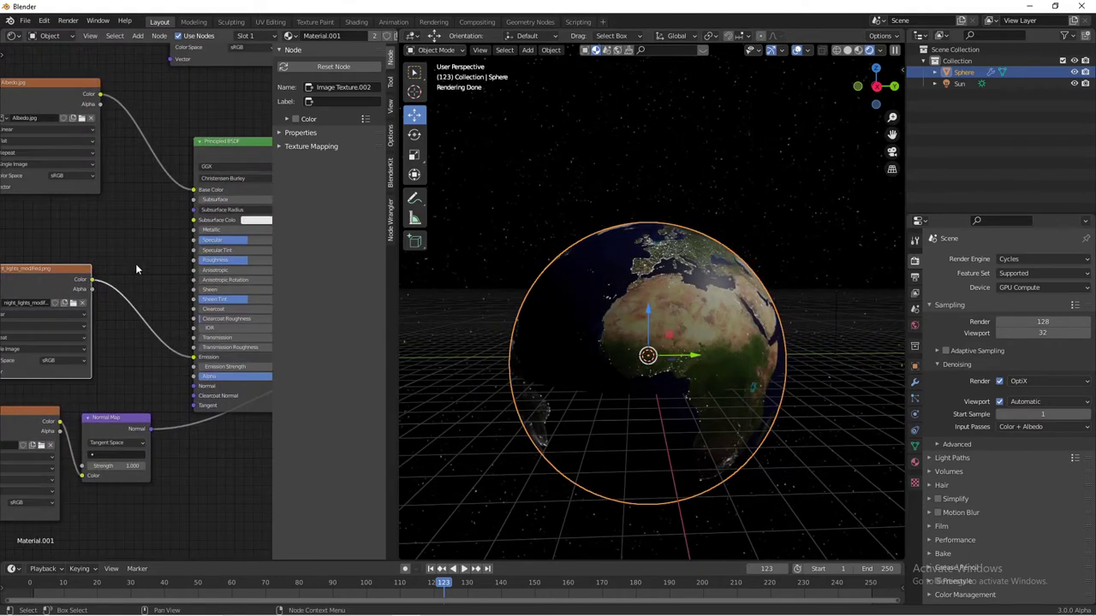
scroll(97, 240, "down", 3)
left_click_drag(114, 270, 98, 258)
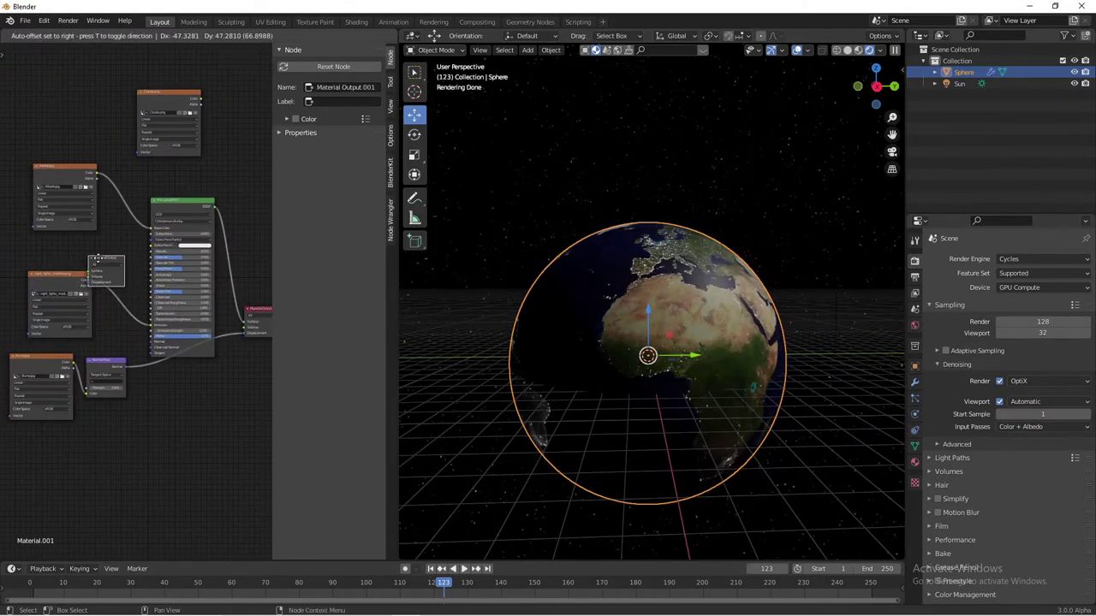
scroll(197, 386, "up", 3)
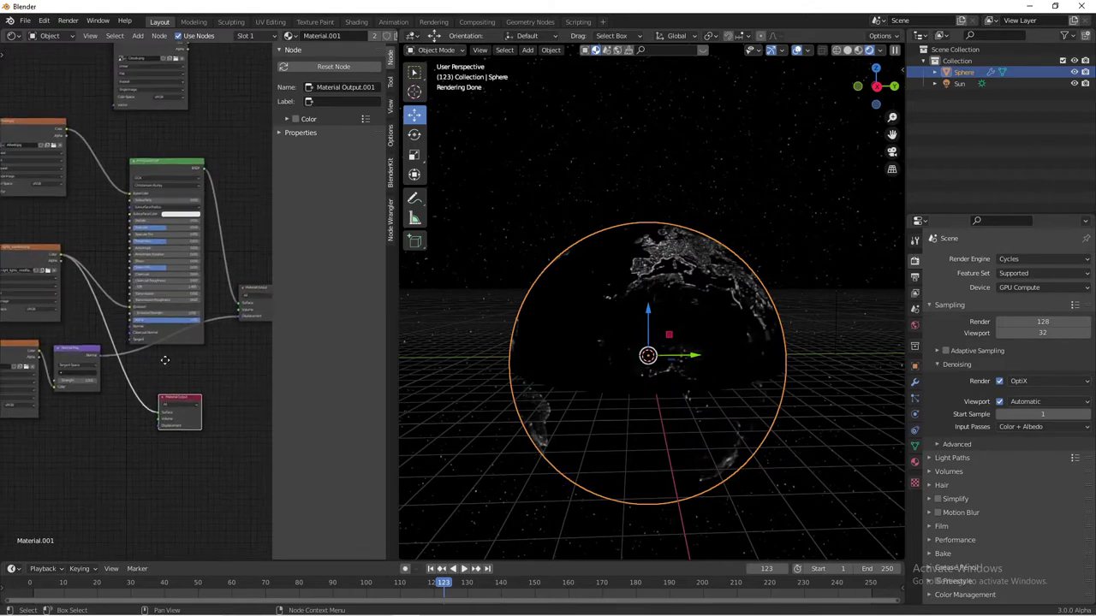
left_click_drag(165, 376, 194, 354)
left_click(194, 354)
Step: Insert a ColorRamp into the night-lights link and tint its bright stop yellow
key("shift+a")
key("Return")
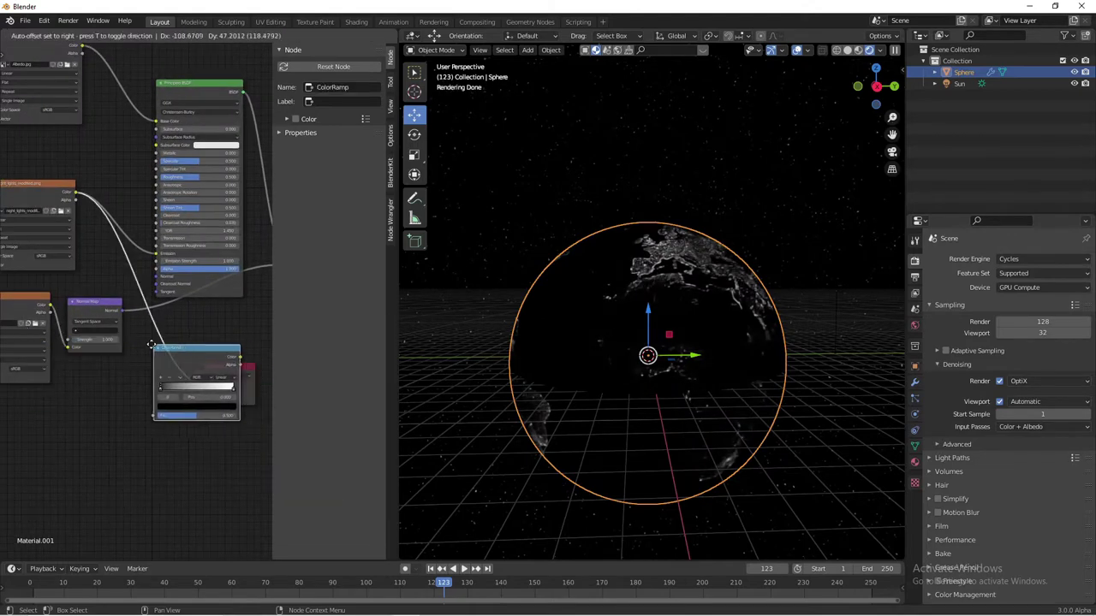
left_click(189, 359)
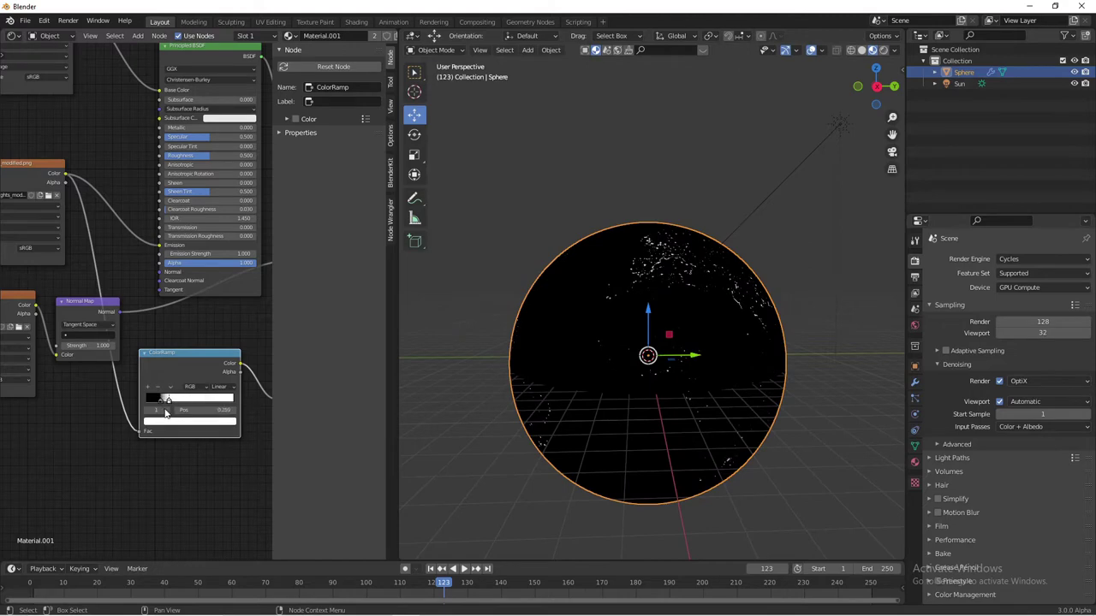
scroll(166, 413, "down", 2)
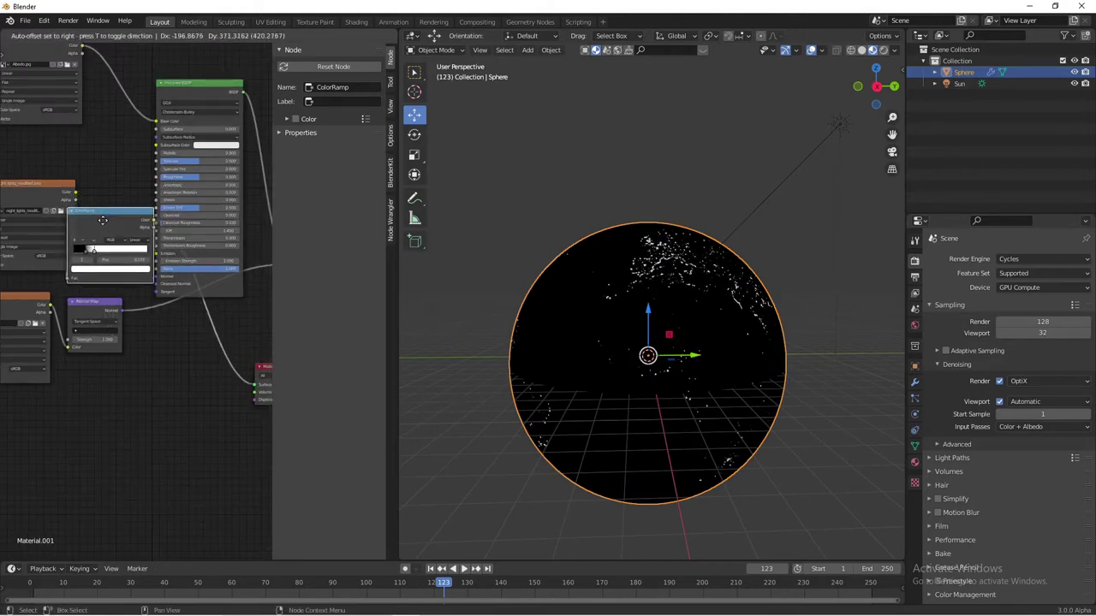
left_click_drag(174, 255, 250, 271)
scroll(103, 318, "up", 3)
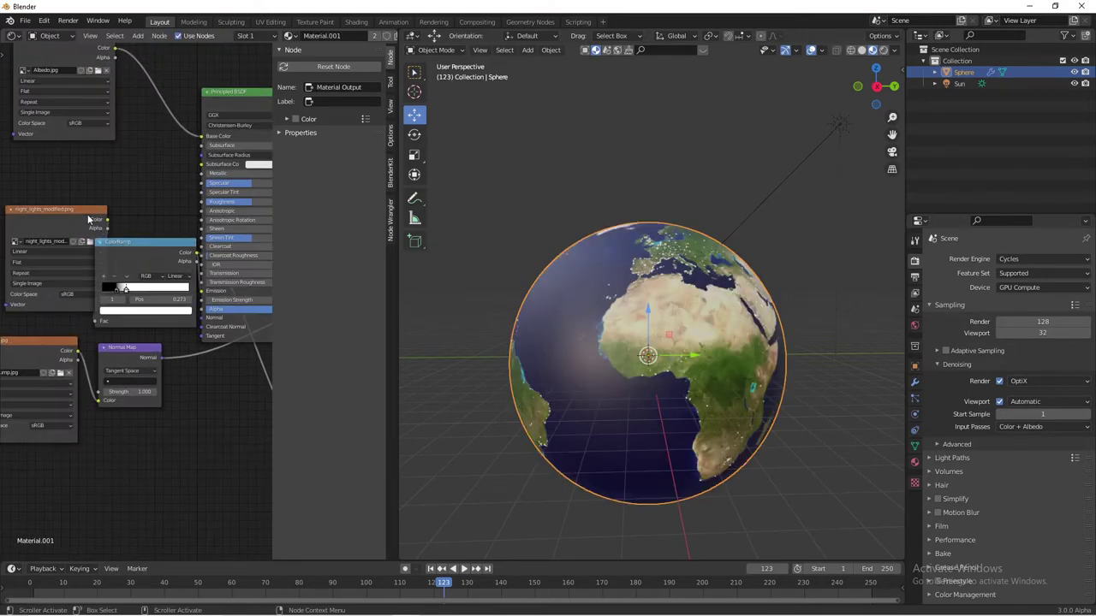
left_click(103, 318)
left_click(148, 349)
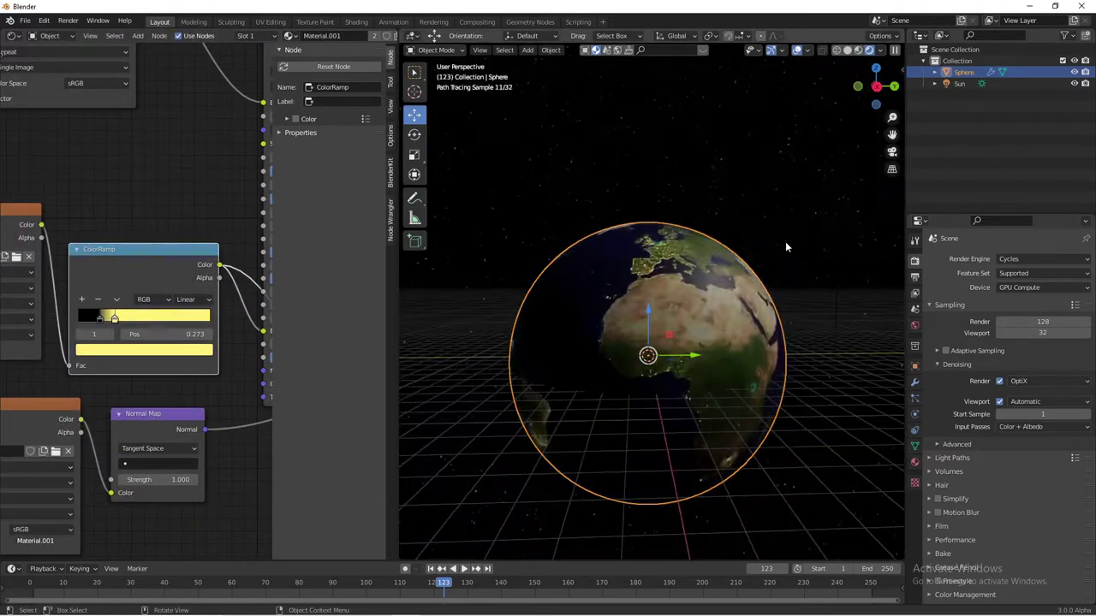
scroll(785, 240, "down", 2)
Step: Rotate the Sun lamp so the city lights show on Earth's dark side
left_click(797, 223)
key("r")
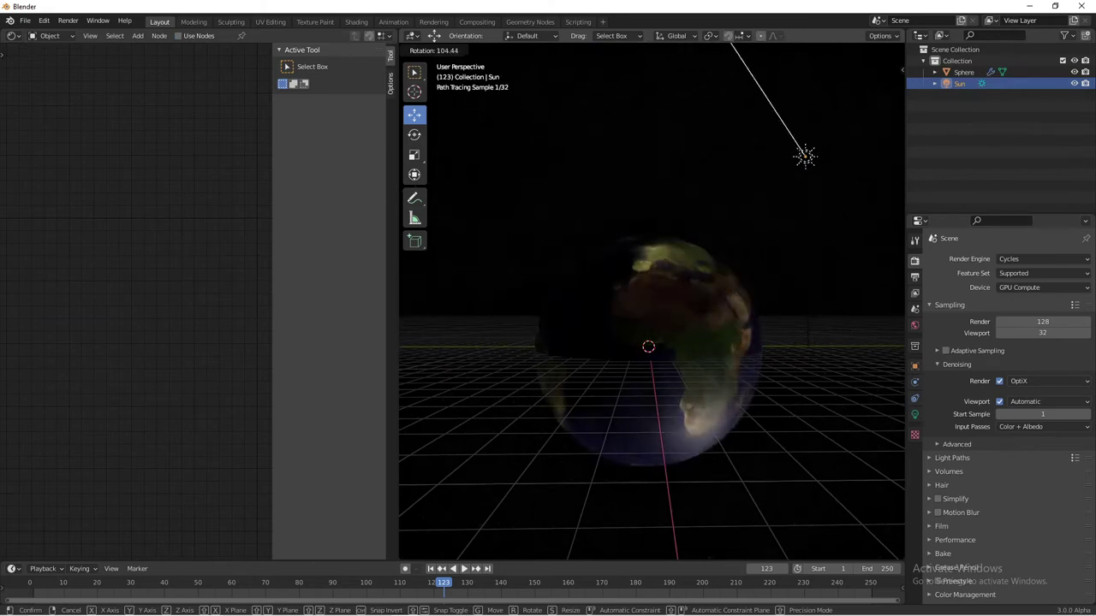
left_click(696, 290)
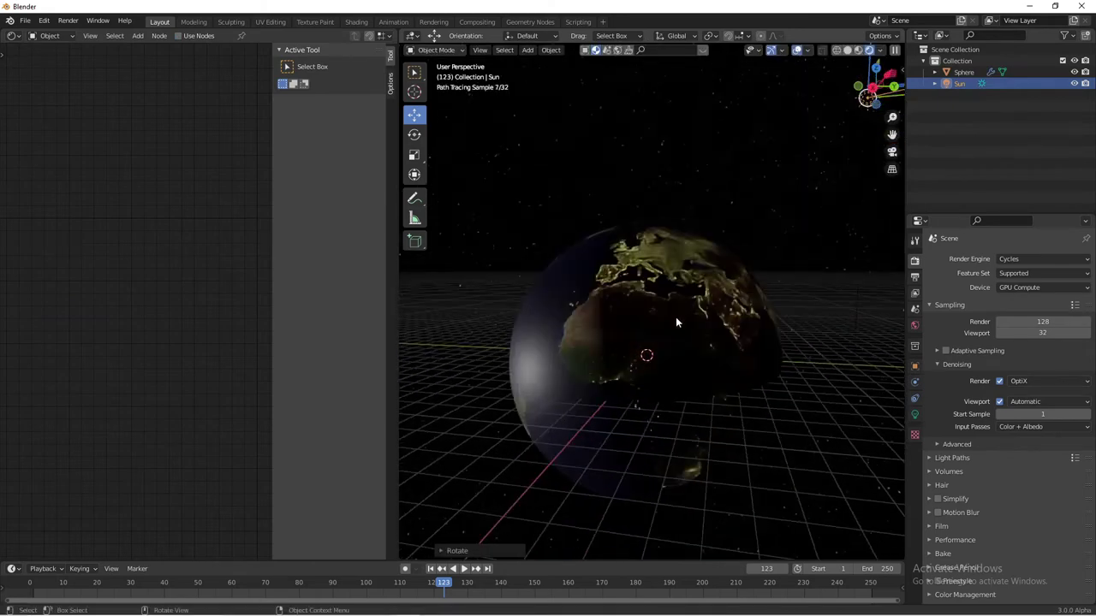
left_click(675, 316)
Step: Duplicate the Earth sphere slightly larger and give the copy a new material
scroll(139, 327, "down", 2)
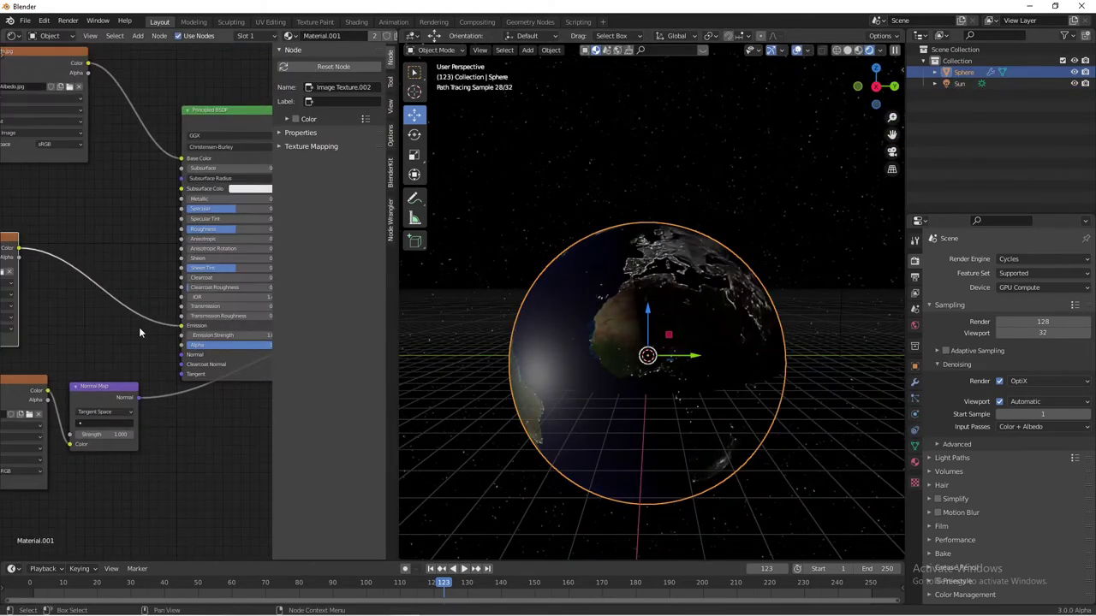
scroll(172, 343, "down", 1)
scroll(654, 408, "up", 1)
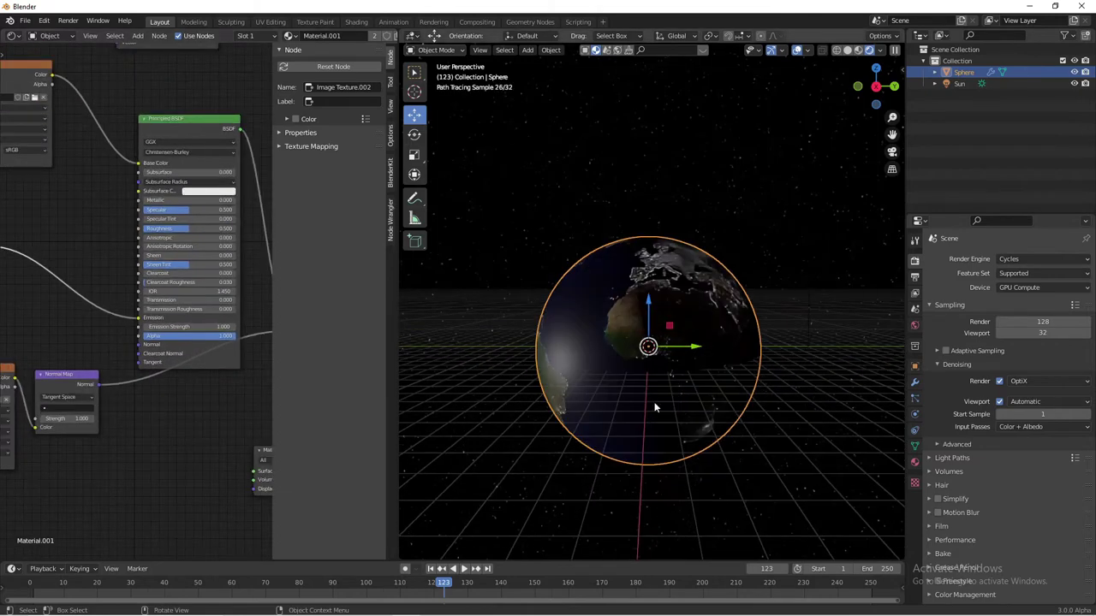
key("shift+d")
key("s")
key("Return")
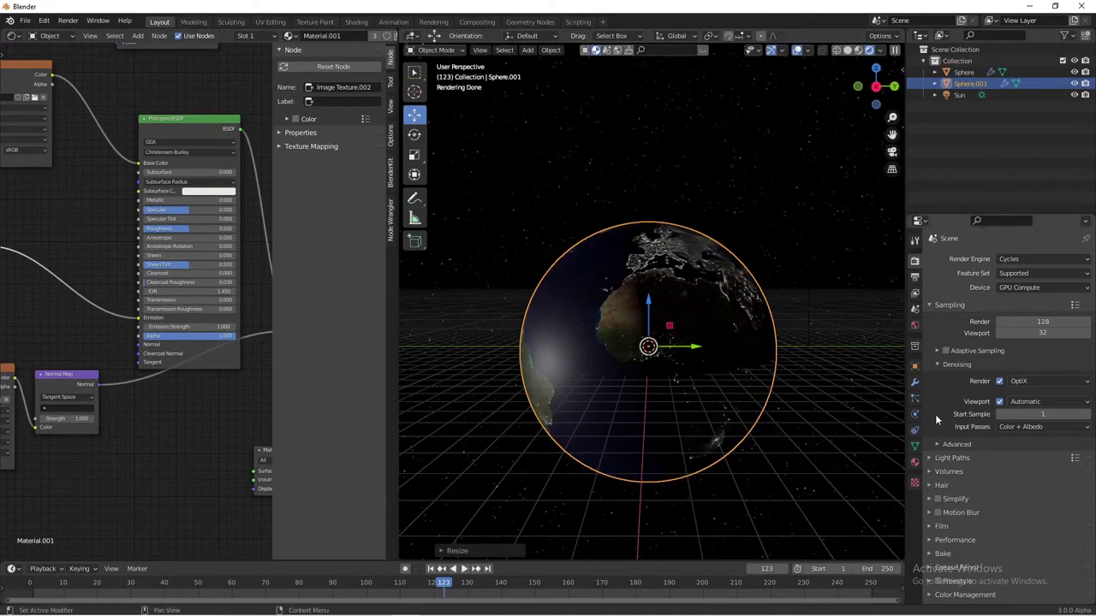
left_click(914, 462)
left_click(992, 296)
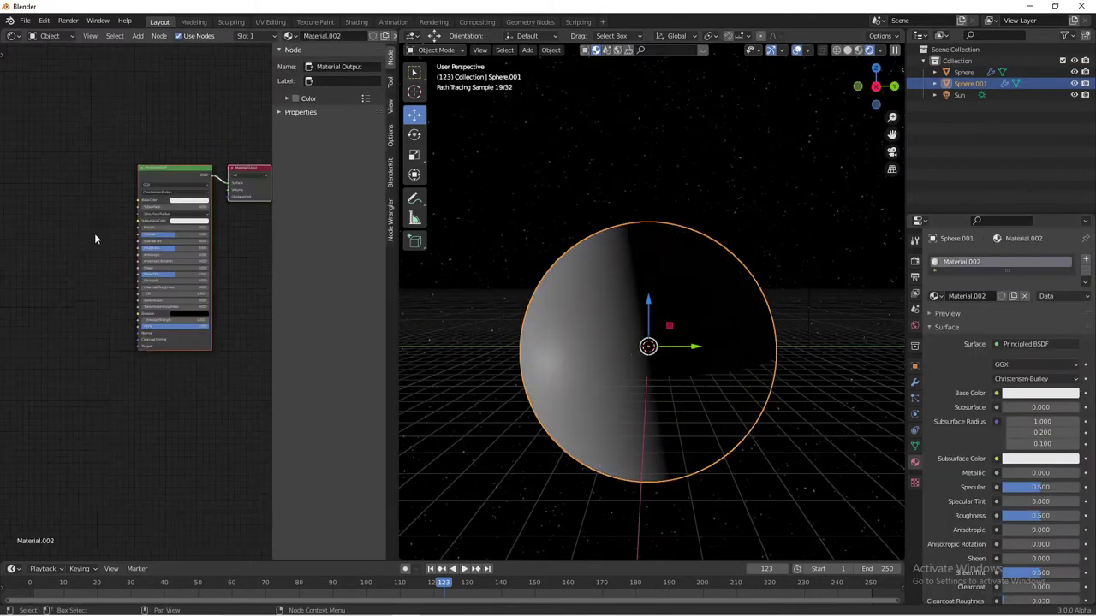
left_click(957, 73)
left_click(966, 84)
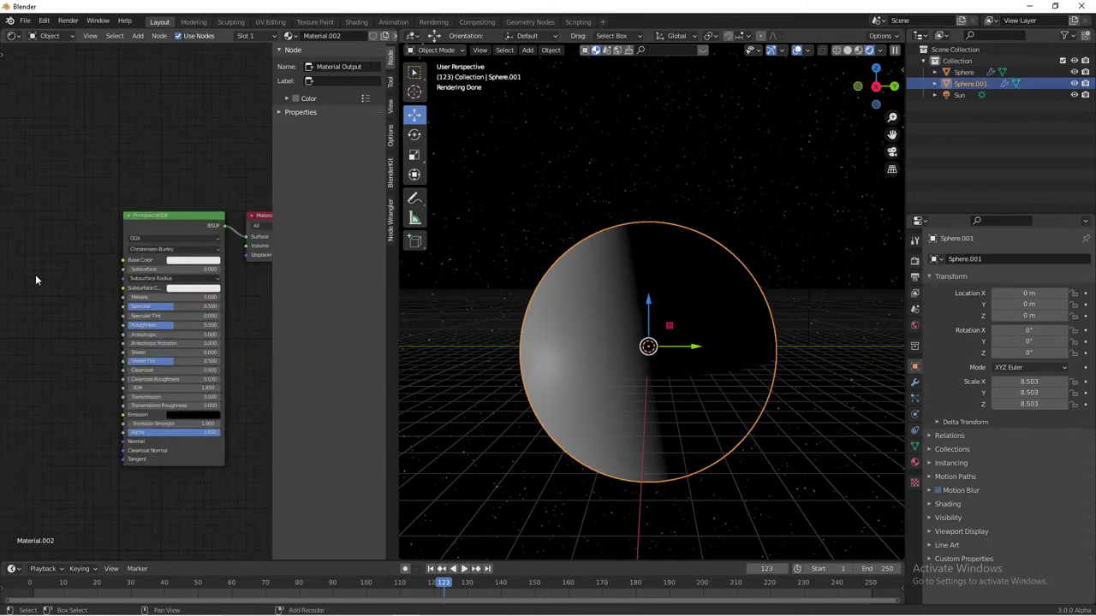
Step: Insert a Mix Shader into the cloud material's shader link
scroll(83, 175, "down", 2)
left_click_drag(171, 233, 120, 268)
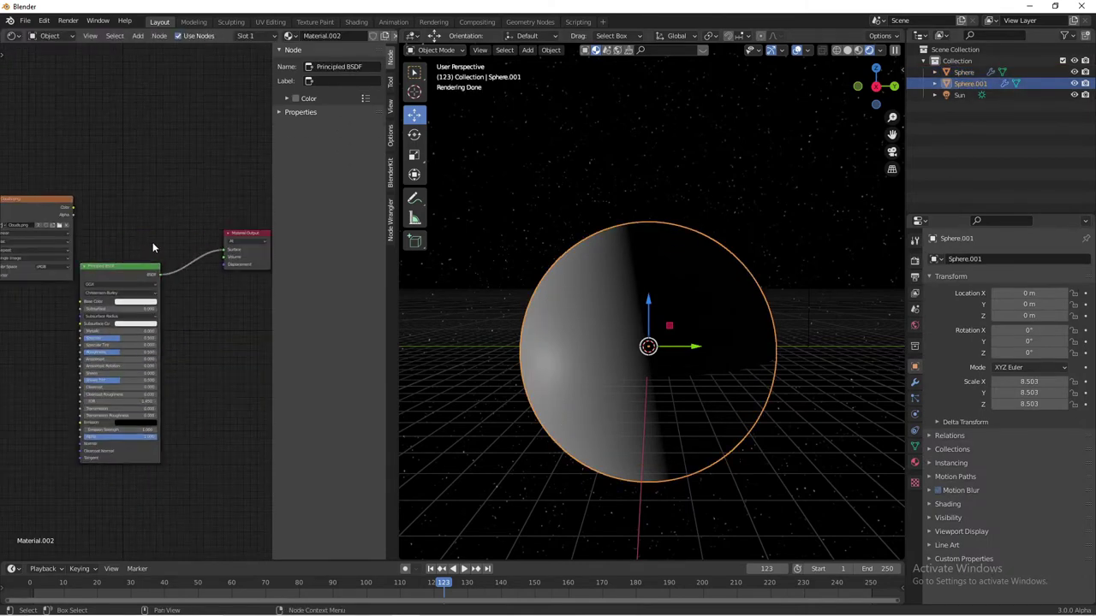
key("shift+a")
left_click(179, 332)
left_click(156, 233)
Step: Add a Transparent BSDF and connect it into the Mix Shader
key("shift+a")
type("tr")
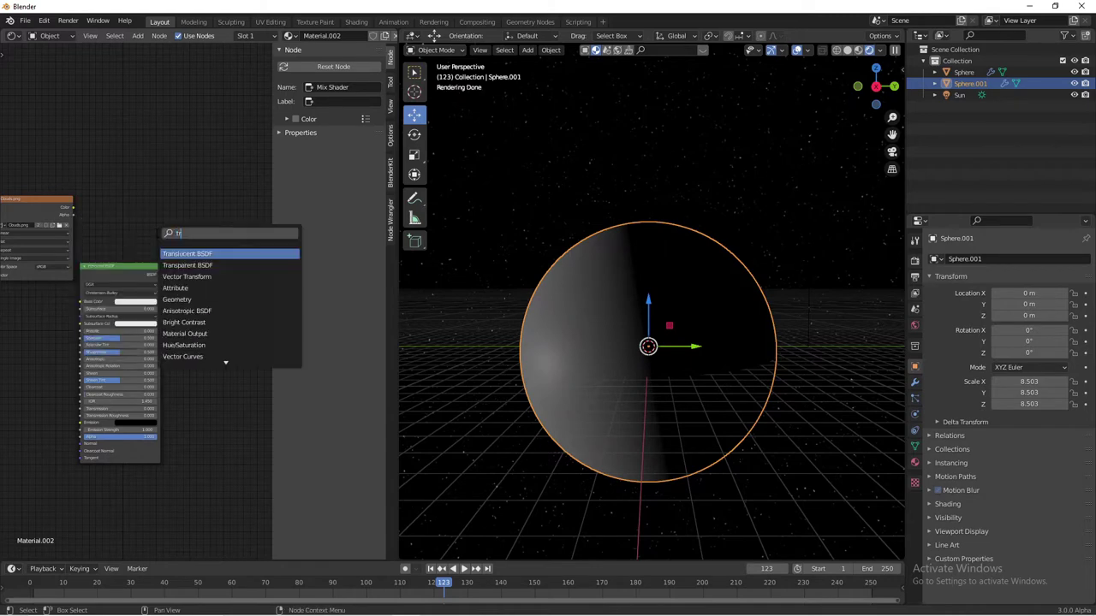
key("Return")
left_click(189, 338)
left_click(95, 197)
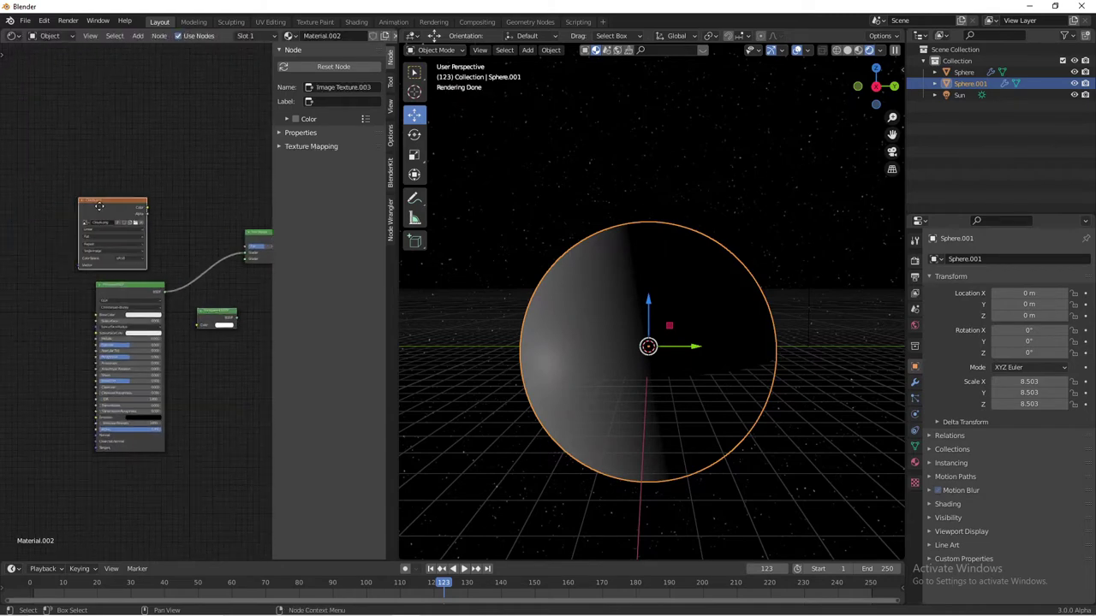
key("g")
left_click(144, 172)
key("Home")
left_click_drag(195, 306, 187, 308)
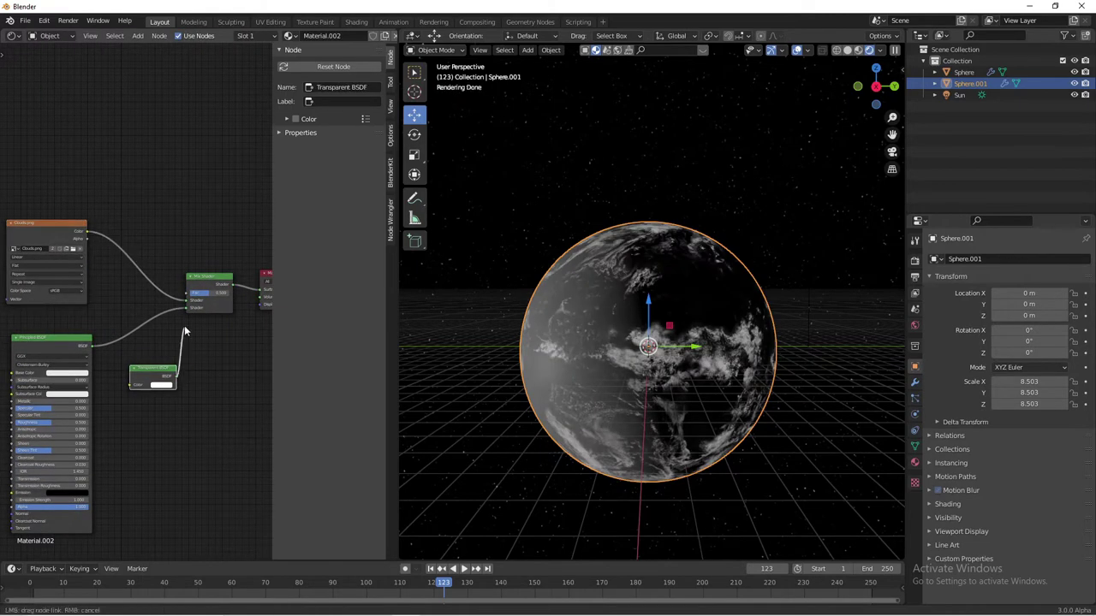
Step: Set the Mix Shader factor to 0.642
scroll(150, 368, "up", 2)
scroll(150, 370, "up", 1)
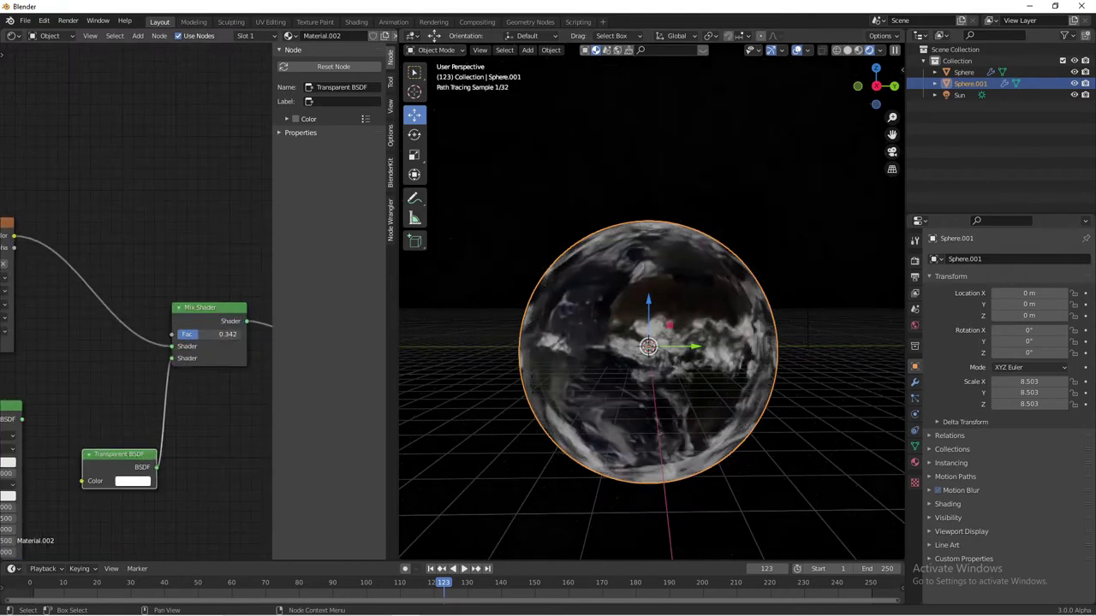
left_click_drag(201, 334, 214, 334)
scroll(642, 378, "down", 3)
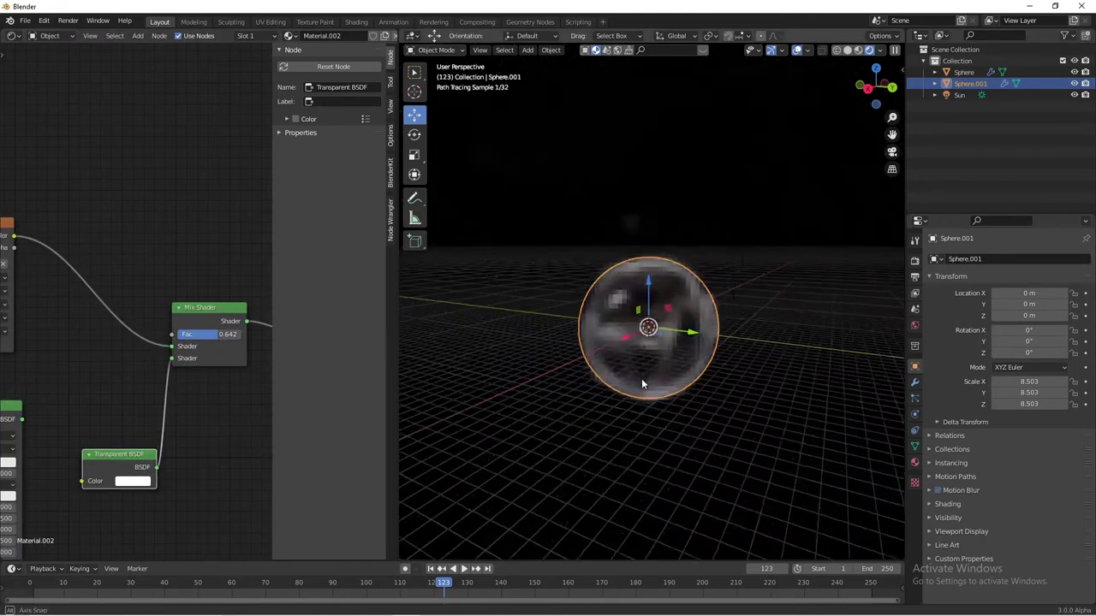
Step: Scale the cloud sphere to 23.649
middle_click_drag(642, 378, 901, 369)
scroll(902, 368, "down", 2)
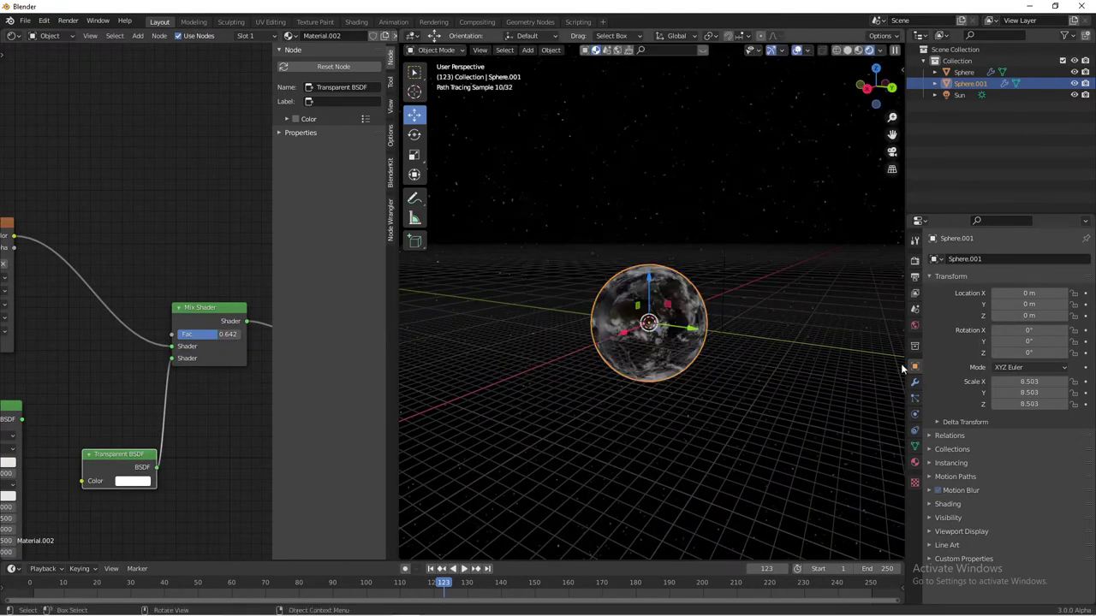
left_click(615, 272)
key("s")
left_click(787, 290)
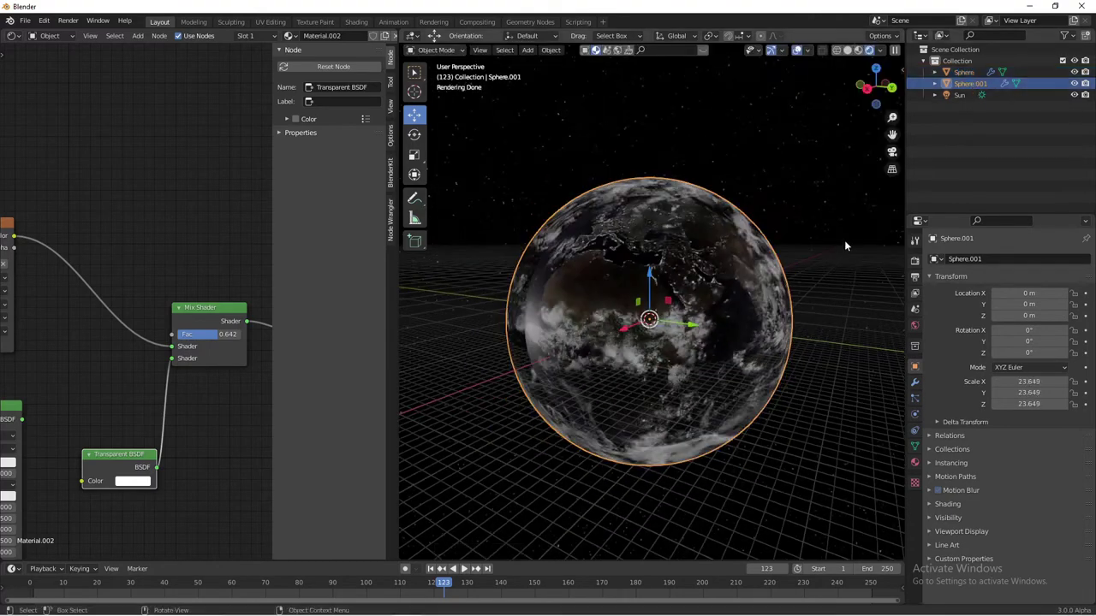
middle_click_drag(845, 245, 714, 266)
Step: Move the sun lamp to a new position
left_click(714, 266)
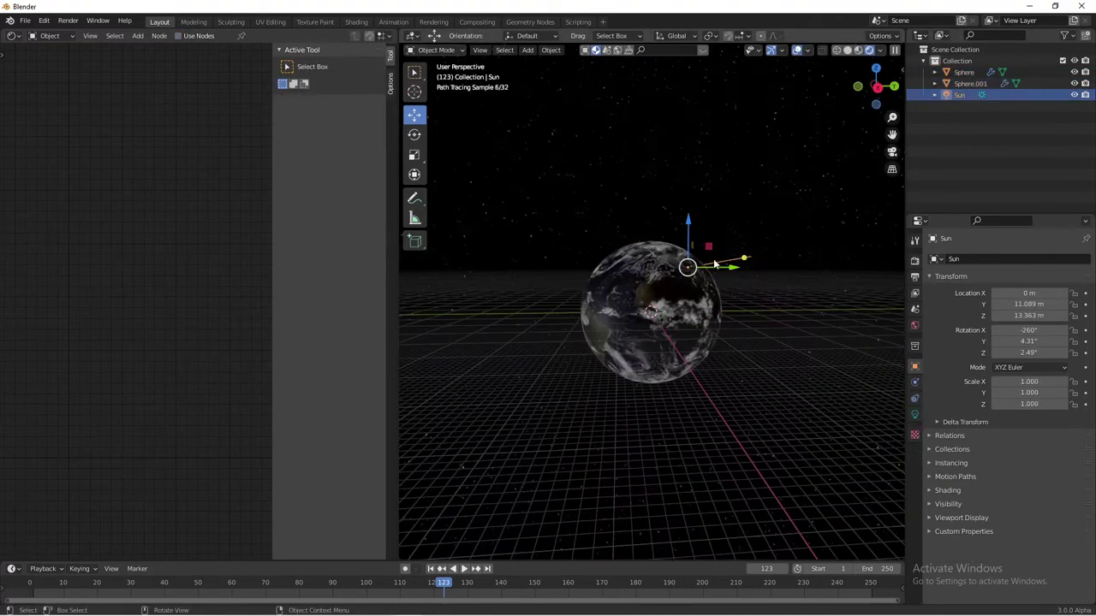
left_click_drag(714, 265, 728, 223)
left_click(743, 312)
Step: Switch the viewport to Solid shading and angle the view around the Earth
middle_click_drag(743, 312, 769, 292)
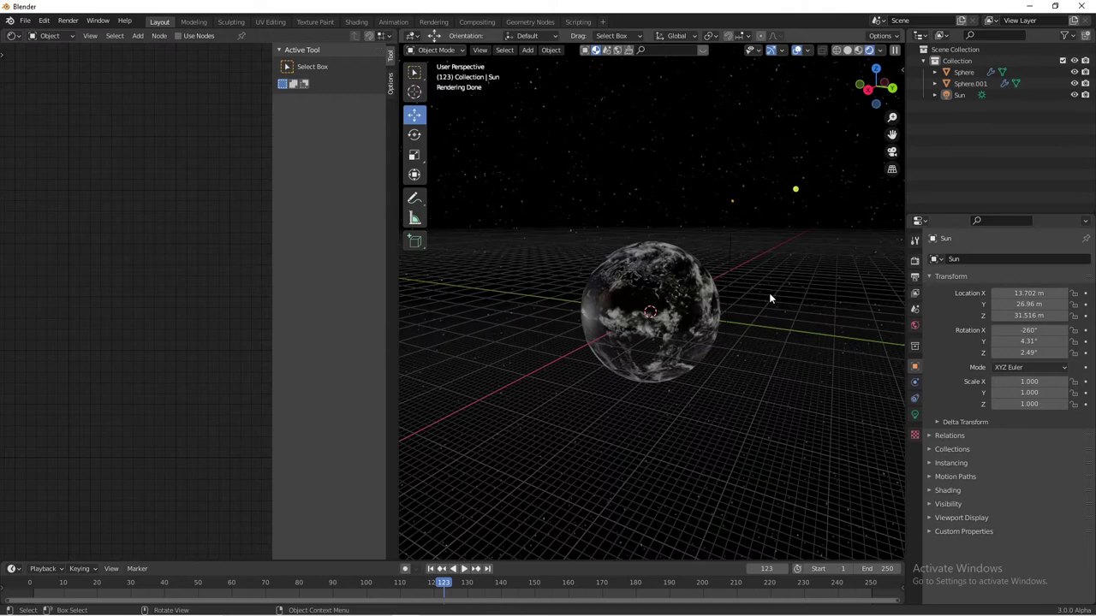
left_click(915, 260)
middle_click_drag(771, 360, 726, 362)
scroll(726, 361, "down", 2)
key("shift+a")
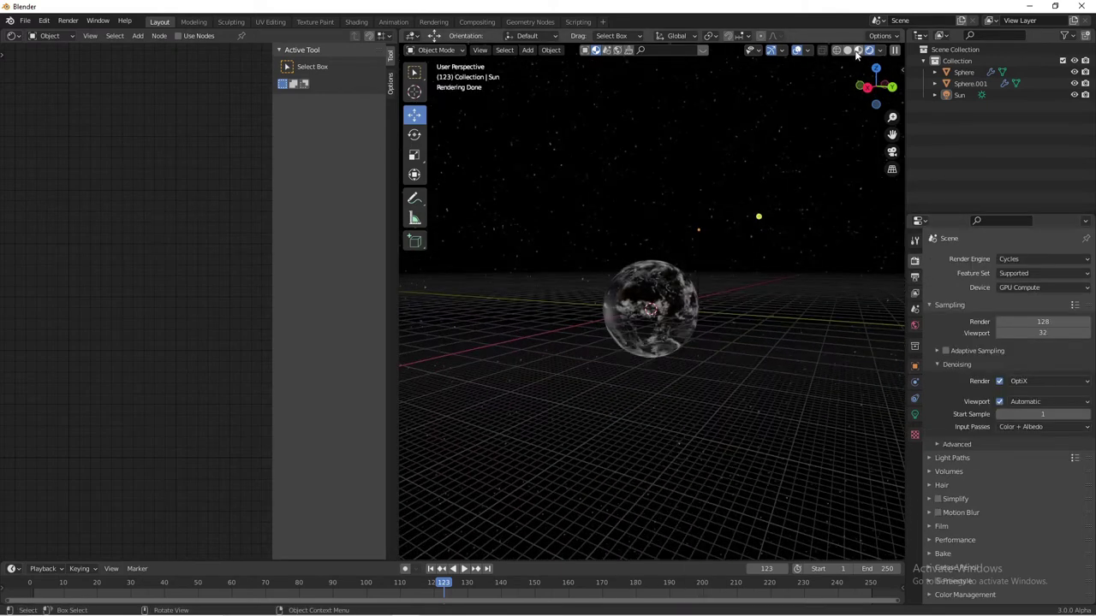
left_click(850, 51)
middle_click_drag(729, 277, 676, 308)
Step: Add a cube and move it toward the Earth
key("shift+a")
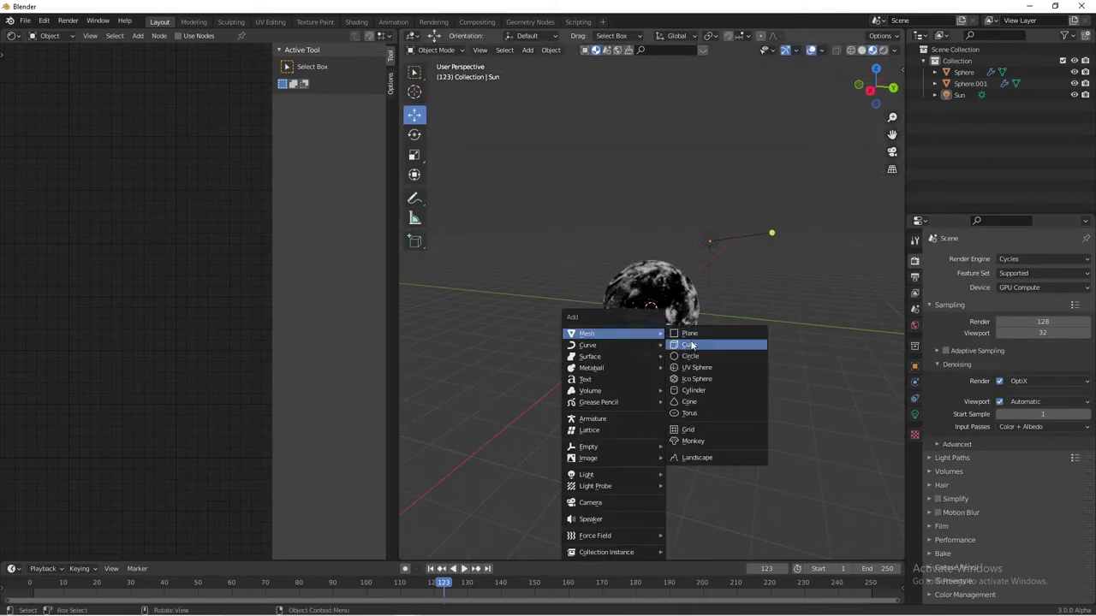
left_click(691, 346)
key("g")
left_click(702, 226)
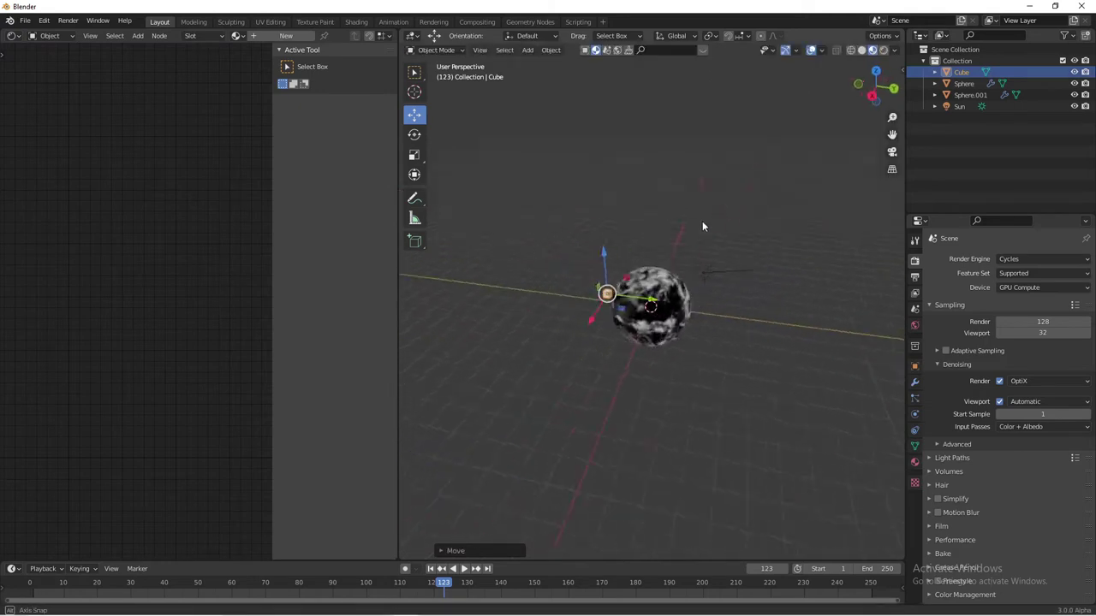
middle_click_drag(702, 226, 737, 285)
Step: Stretch the cube along X into a long bar and tilt it on Y into a floor slab
key("s")
key("x")
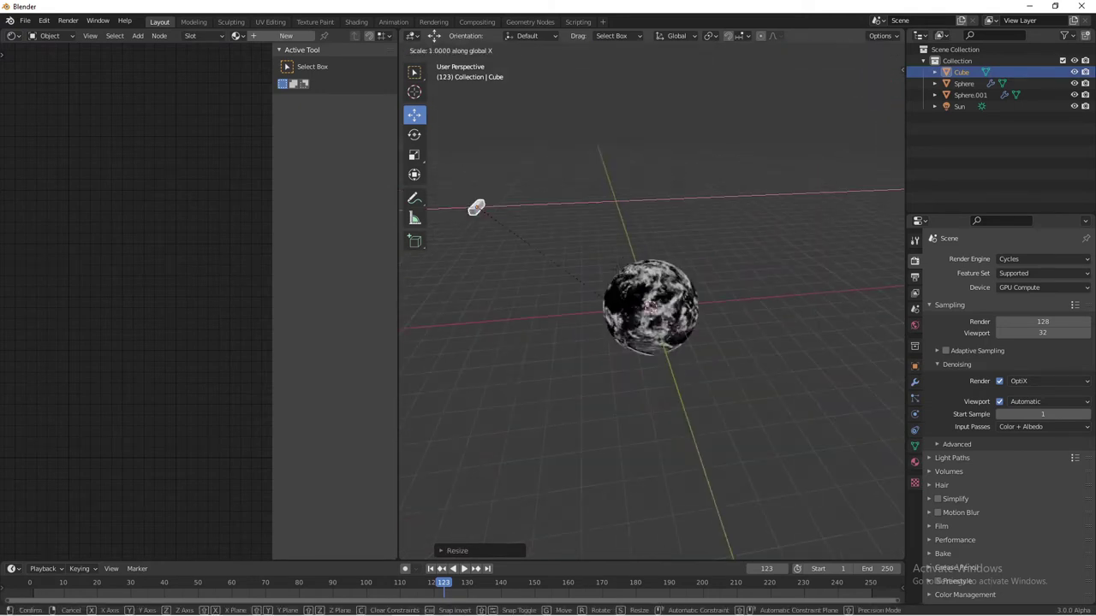
left_click(724, 222)
mouse_move(723, 222)
middle_mouse_down()
mouse_move(773, 249)
mouse_move(795, 166)
mouse_move(696, 223)
middle_mouse_up()
key("r")
key("y")
left_click(625, 259)
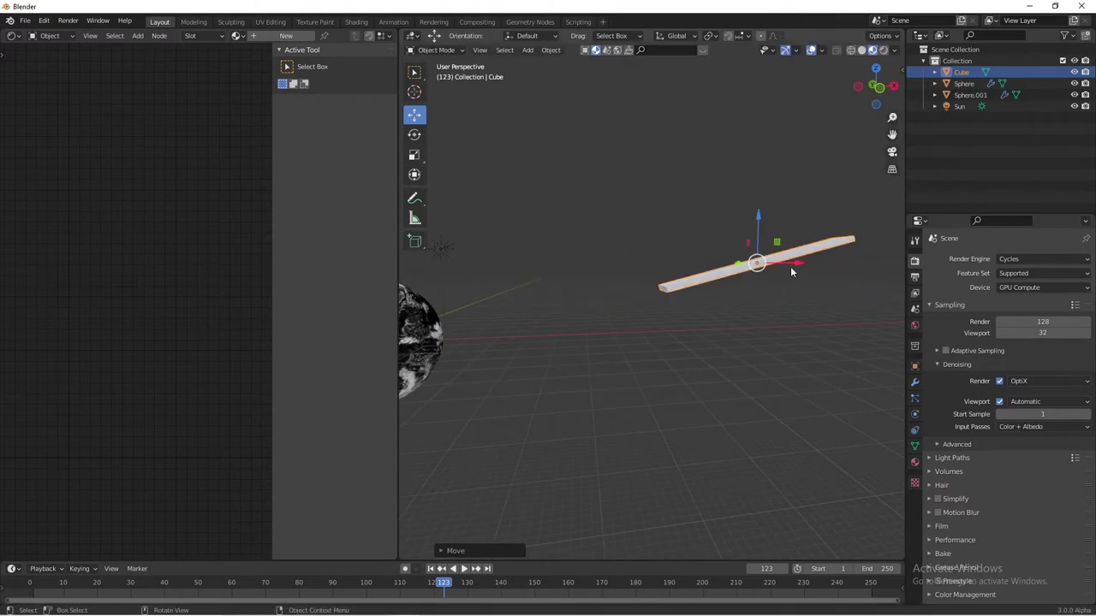
mouse_move(790, 266)
middle_mouse_down()
mouse_move(700, 298)
mouse_move(600, 257)
mouse_move(527, 148)
mouse_move(795, 164)
mouse_move(552, 175)
middle_mouse_up()
scroll(599, 257, "up", 3)
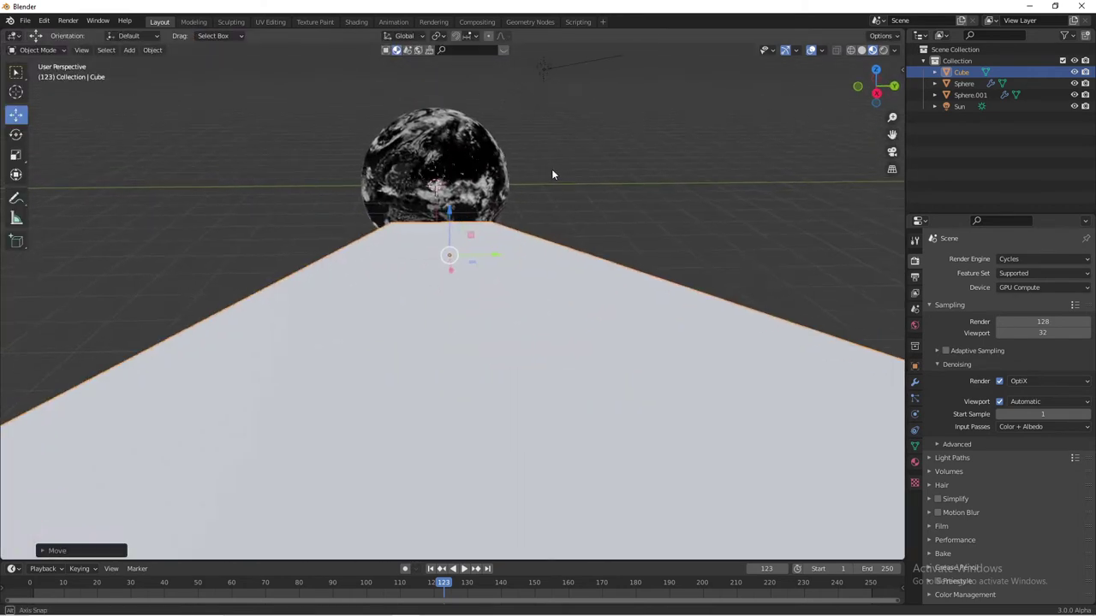
Step: Add a camera, look through it, and raise it vertically
key("shift+a")
left_click(460, 448)
key("ctrl+alt+KP_0")
key("g")
key("z")
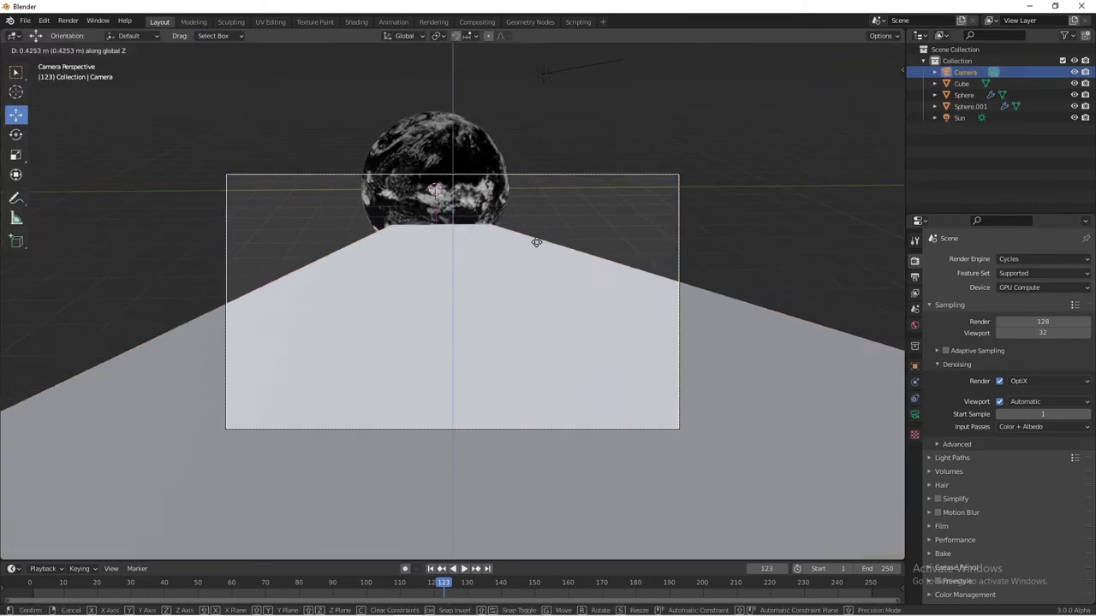
left_click(586, 235)
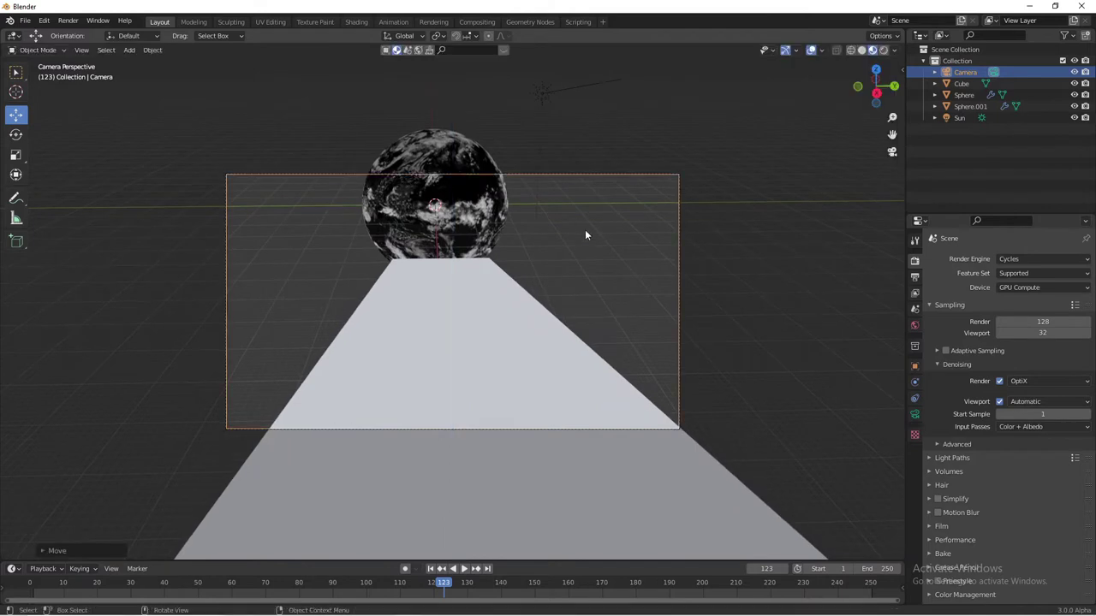
Step: Slide the camera along X and tilt it so the slab leads toward the Earth
key("g")
key("x")
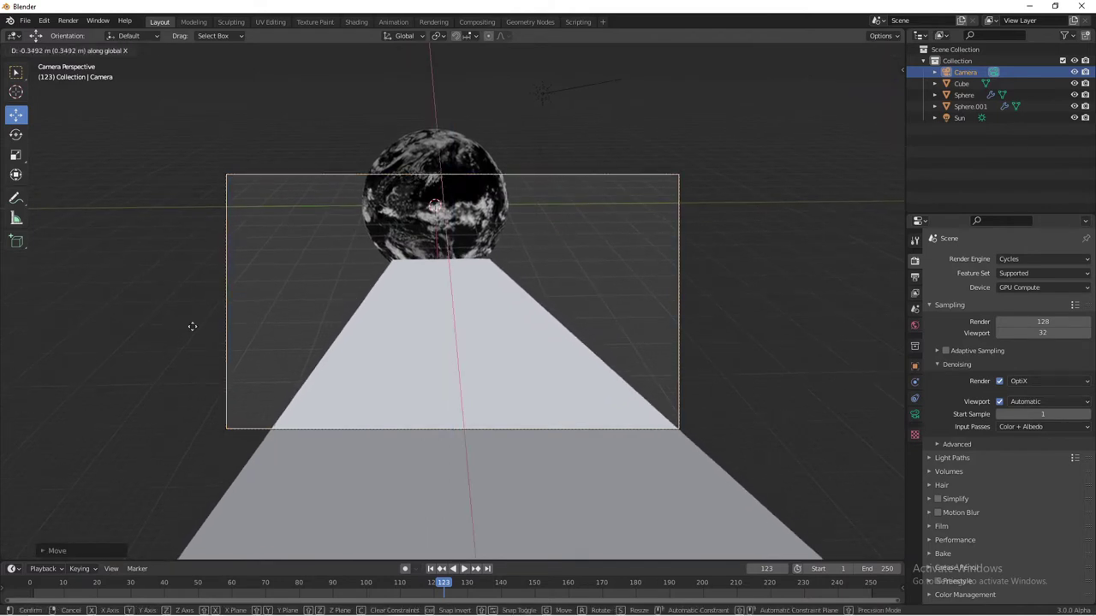
left_click(192, 326)
key("r")
key("x")
left_click(548, 255)
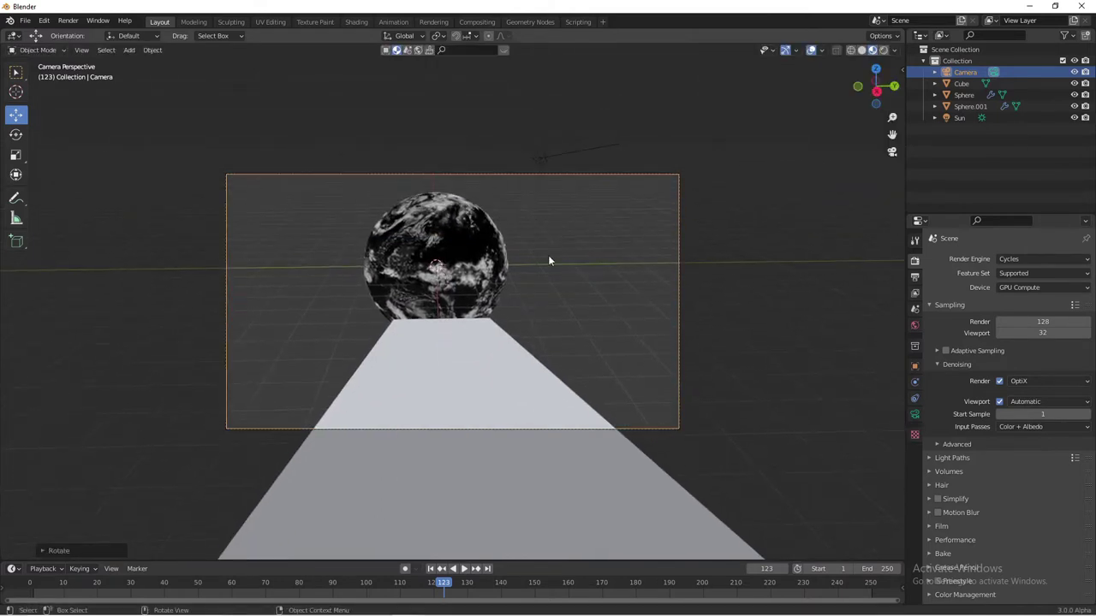
mouse_move(548, 255)
middle_mouse_down()
mouse_move(518, 354)
mouse_move(479, 340)
middle_mouse_up()
key("shift+a")
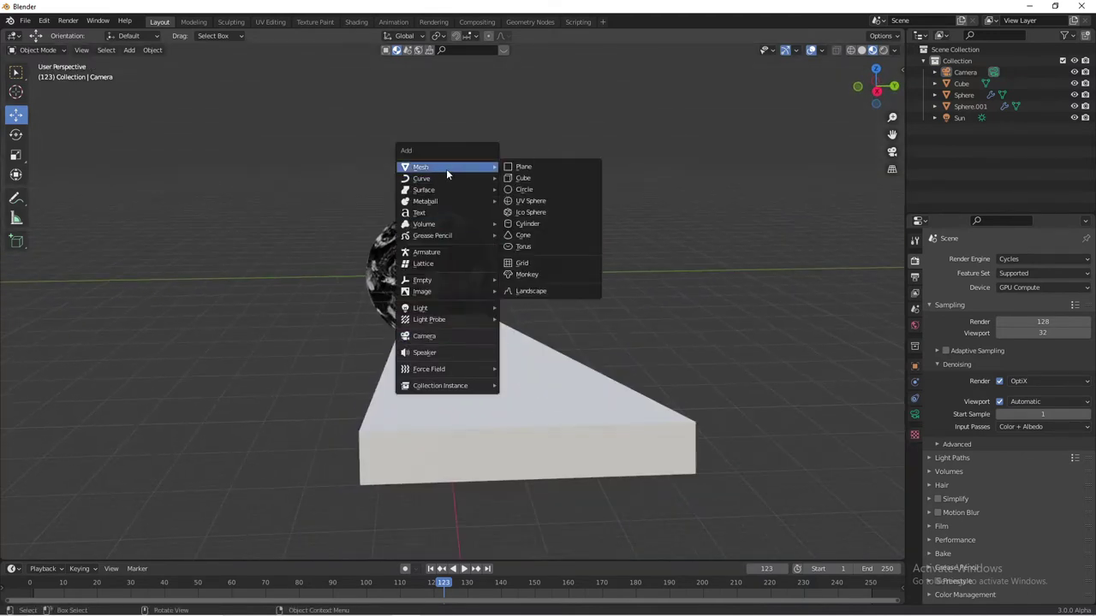
Step: Delete a stray cube, snap the 3D cursor to the floor slab, and add a new cube there
left_click(528, 178)
key("Delete")
left_click(505, 365)
key("shift+s")
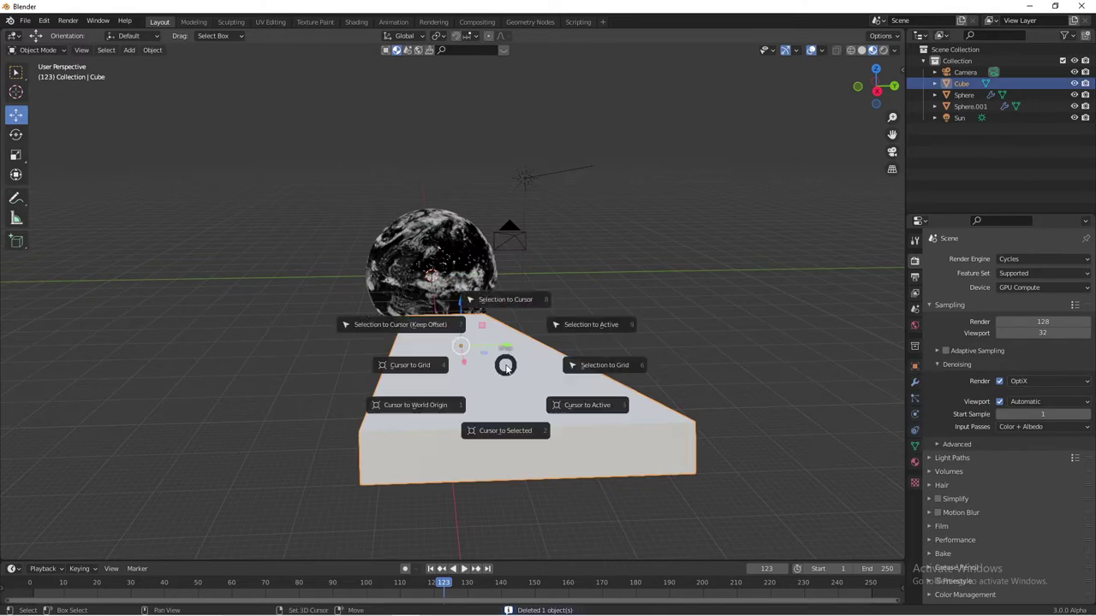
key("2")
key("shift+a")
left_click(653, 366)
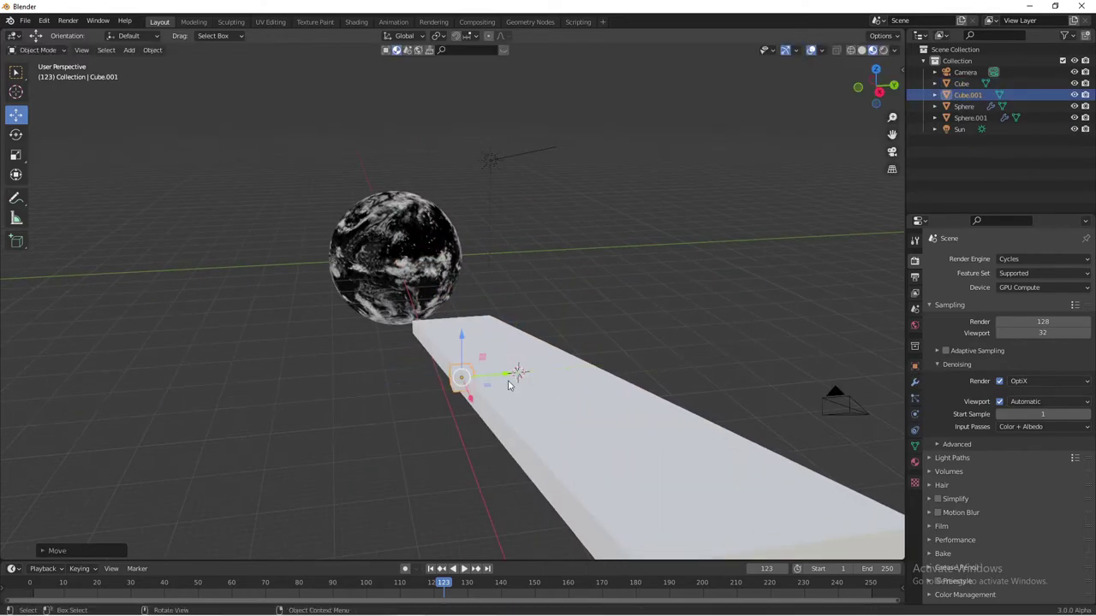
Step: Flatten the new cube and scale it along Y into a thin wall
middle_click_drag(509, 386, 360, 253)
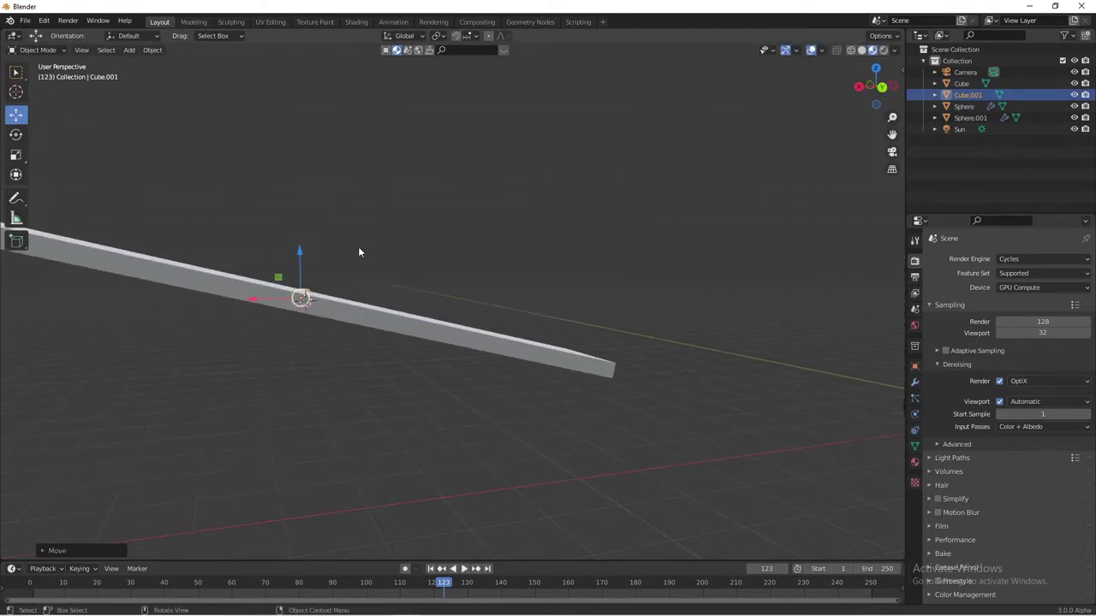
key("s")
left_click(411, 283)
middle_click_drag(411, 283, 575, 358)
key("s")
key("y")
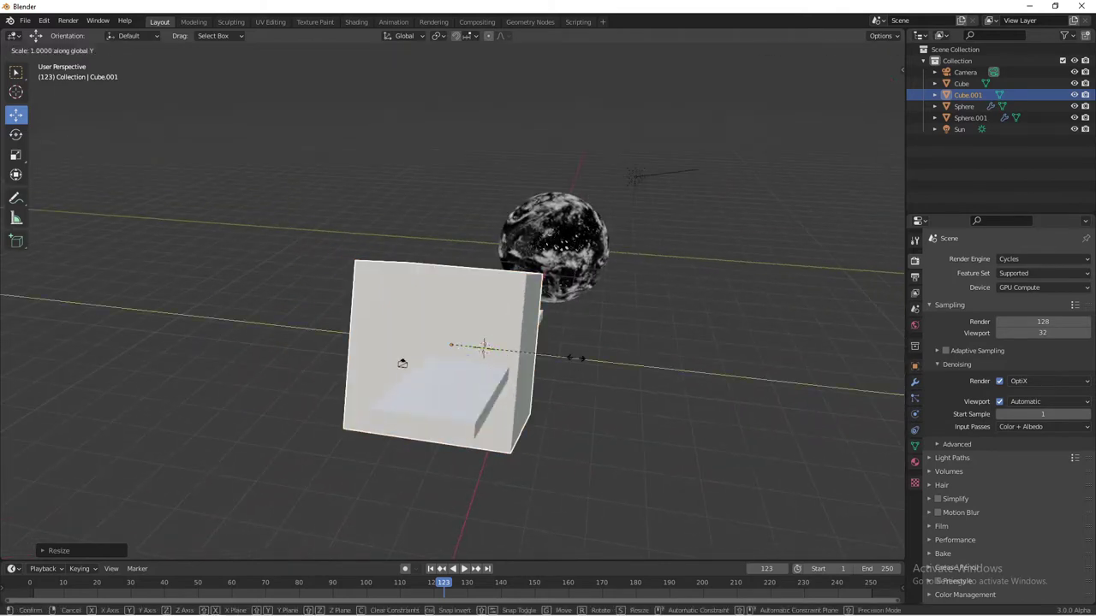
left_click(471, 346)
Step: Try enlarging the wall through the camera view, then undo the enlargement
key("KP_0")
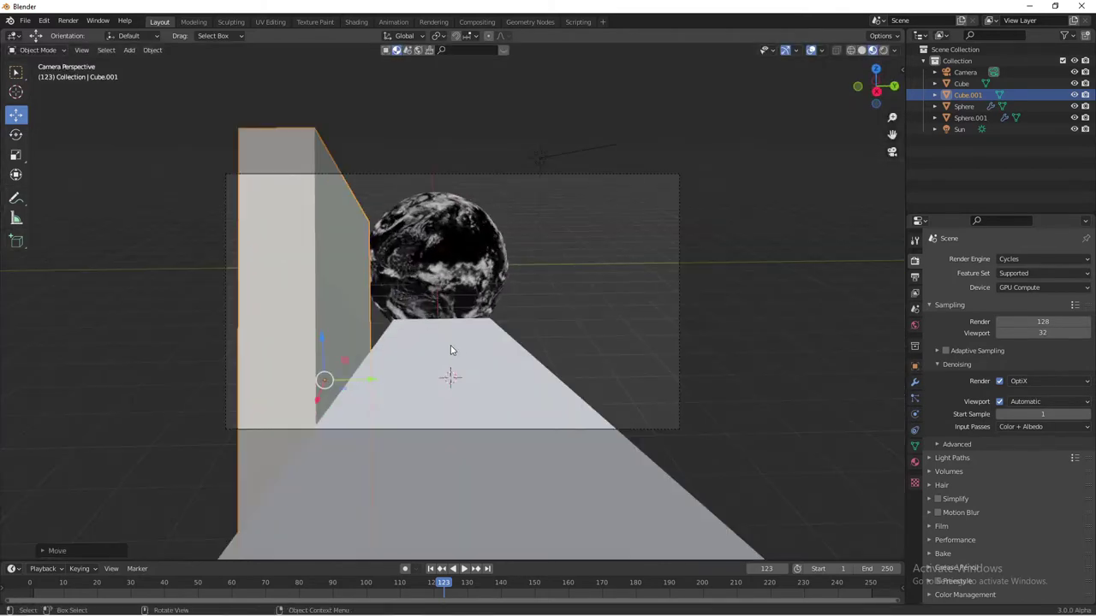
key("s")
left_click(597, 251)
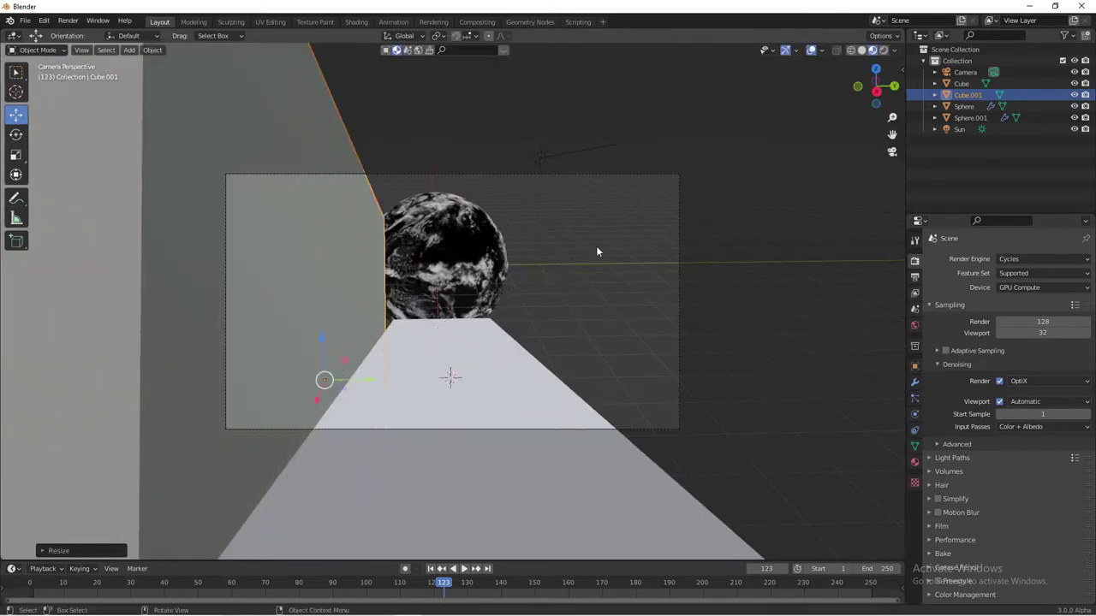
mouse_move(597, 251)
middle_mouse_down()
mouse_move(250, 398)
mouse_move(405, 260)
middle_mouse_up()
key("ctrl+z")
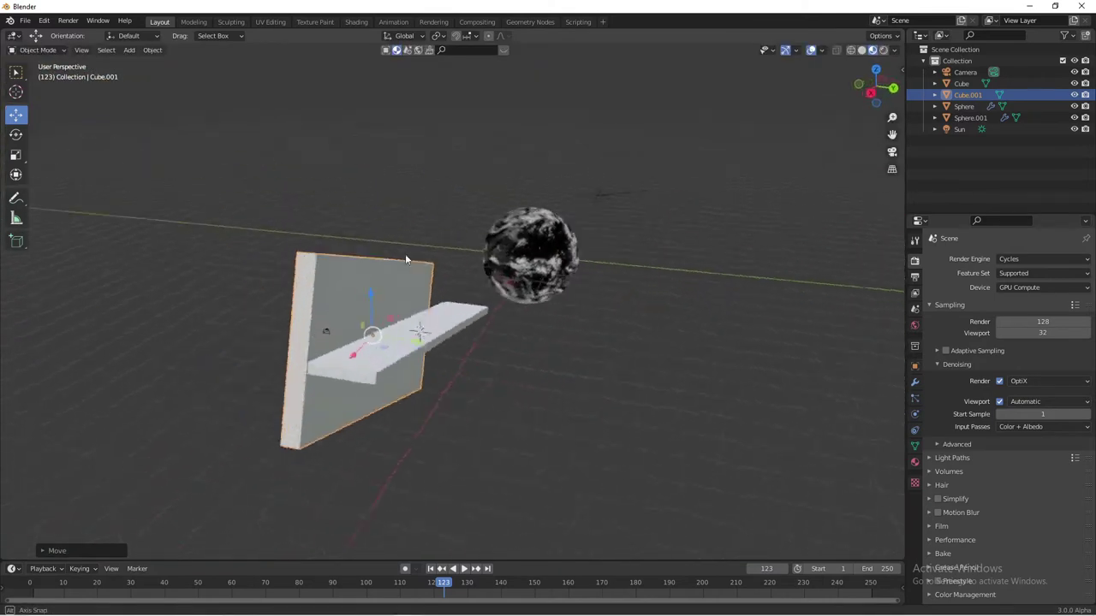
key("KP_0")
left_click(600, 323)
Step: Duplicate the wall onto the opposite side of the slab and check the corridor through the camera
left_click(359, 272)
mouse_move(527, 326)
middle_mouse_down()
mouse_move(360, 272)
mouse_move(428, 380)
middle_mouse_up()
key("shift+d")
left_click(440, 383)
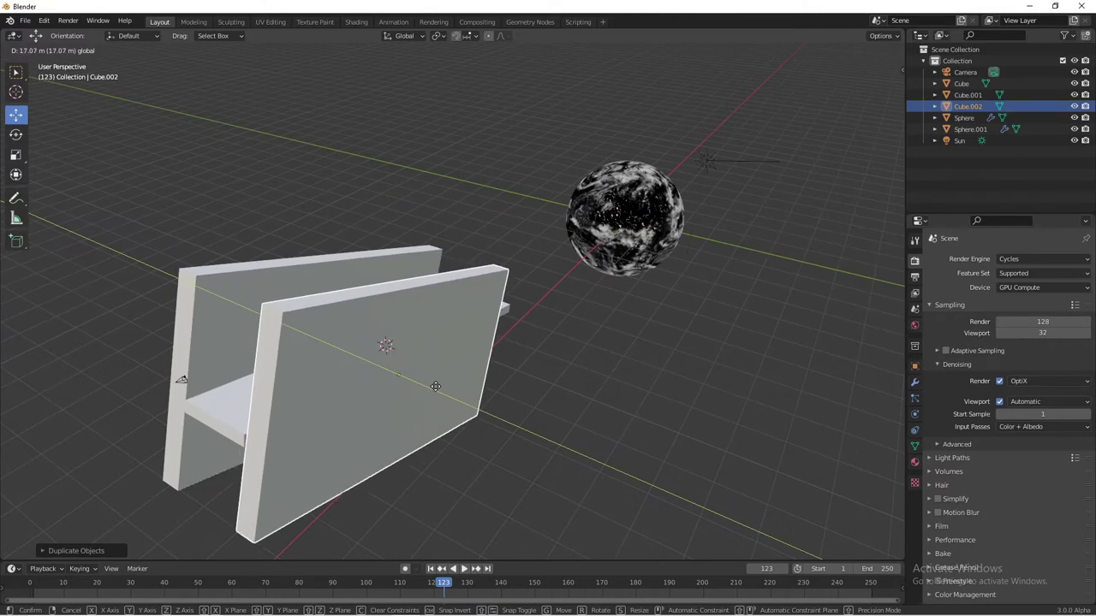
key("KP_0")
middle_click_drag(466, 195, 479, 257)
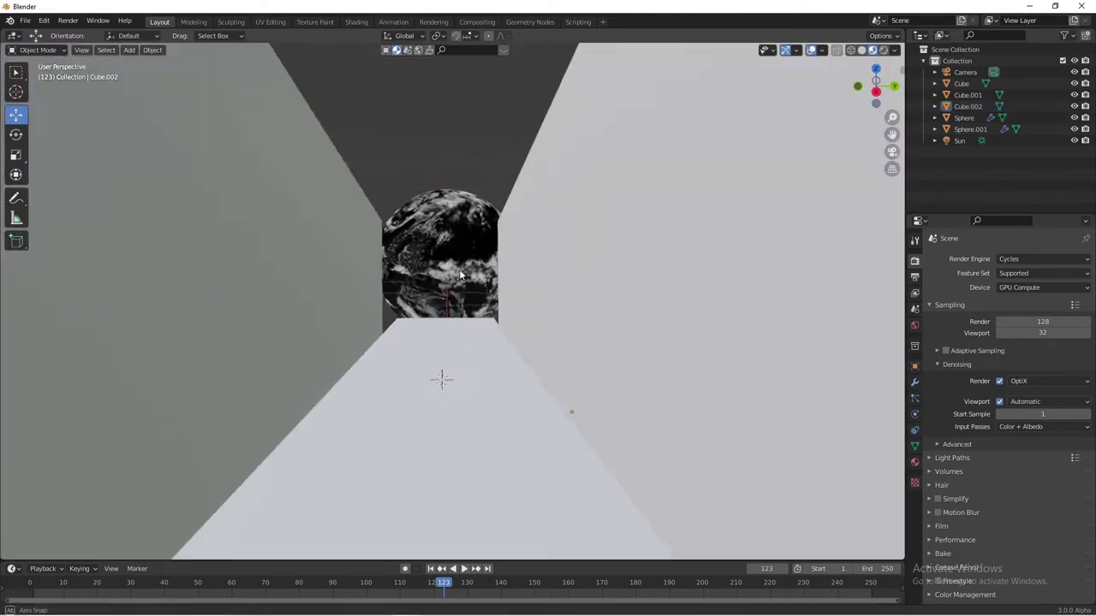
Step: Browse the BlenderKit 'scifi' materials and drop a dark one onto the floor slab
left_click(503, 49)
mouse_move(529, 114)
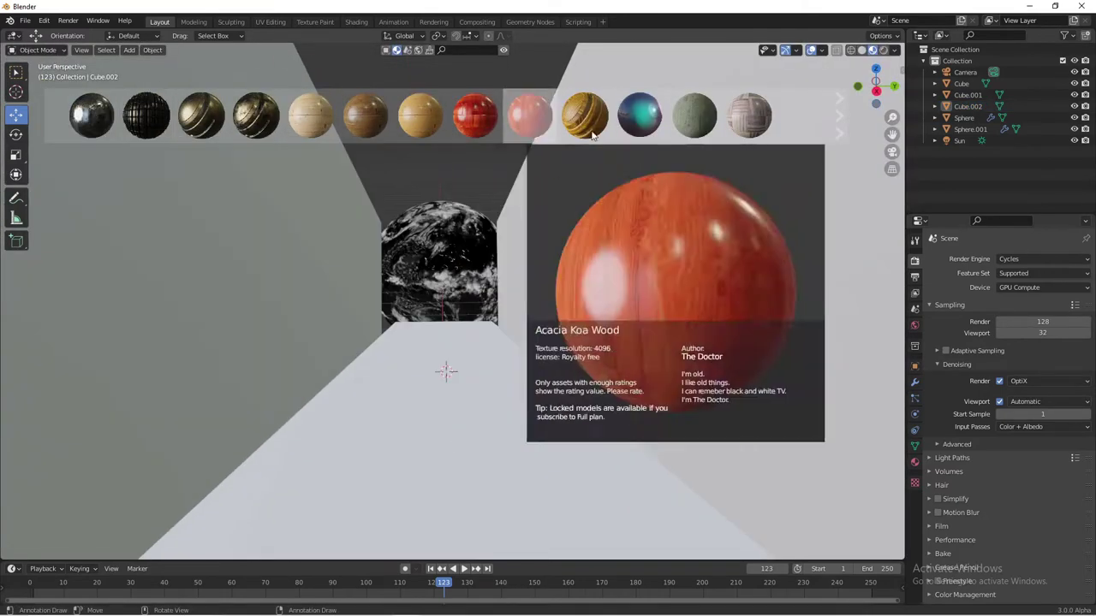
left_click(839, 124)
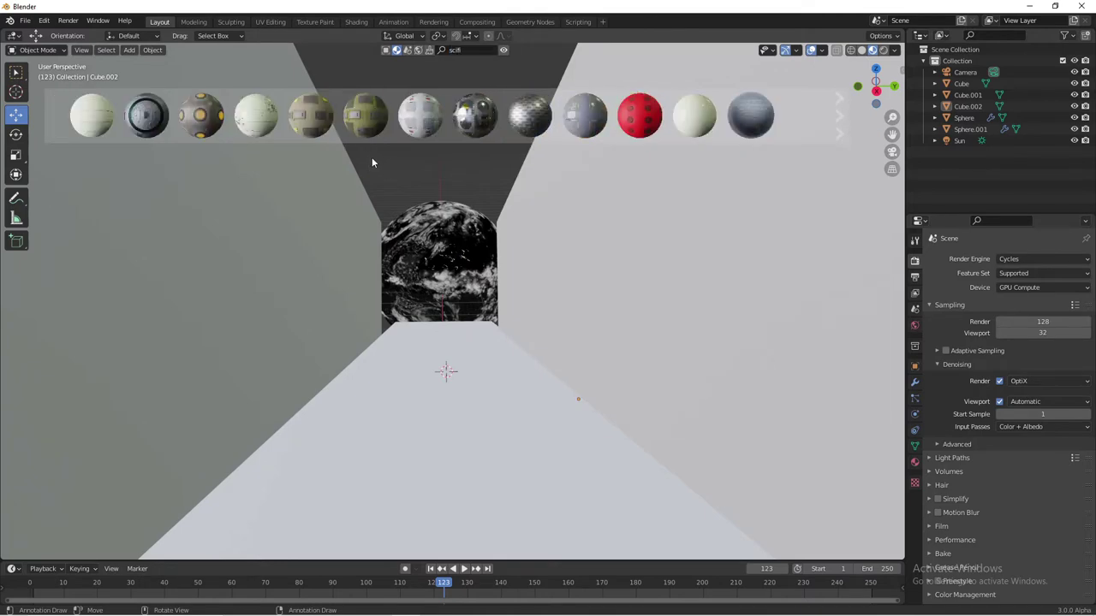
scroll(750, 124, "down", 2)
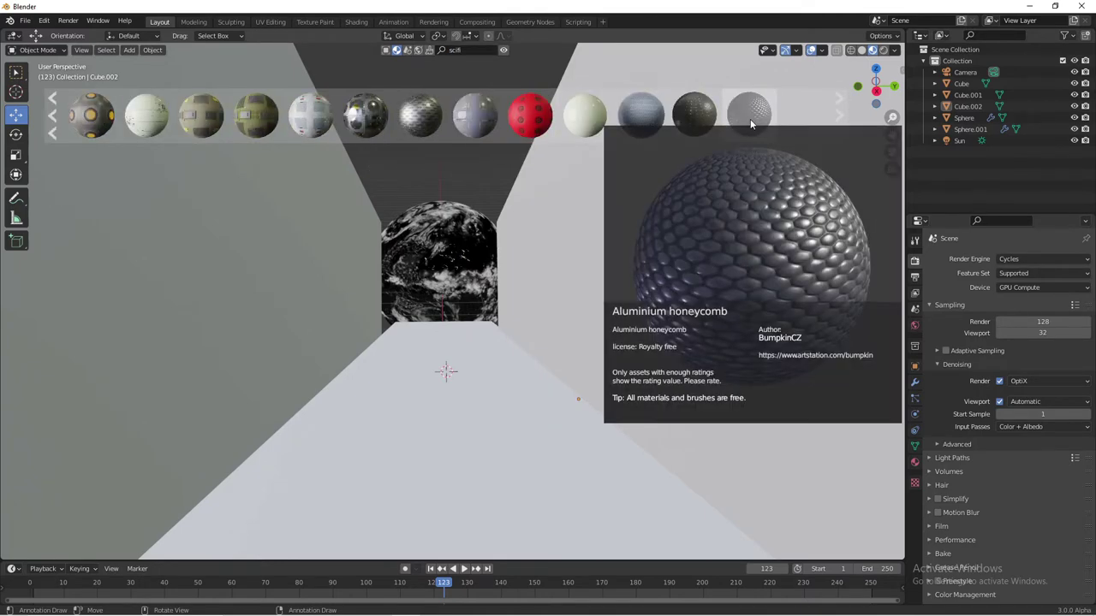
scroll(751, 121, "down", 6)
left_click_drag(753, 120, 528, 418)
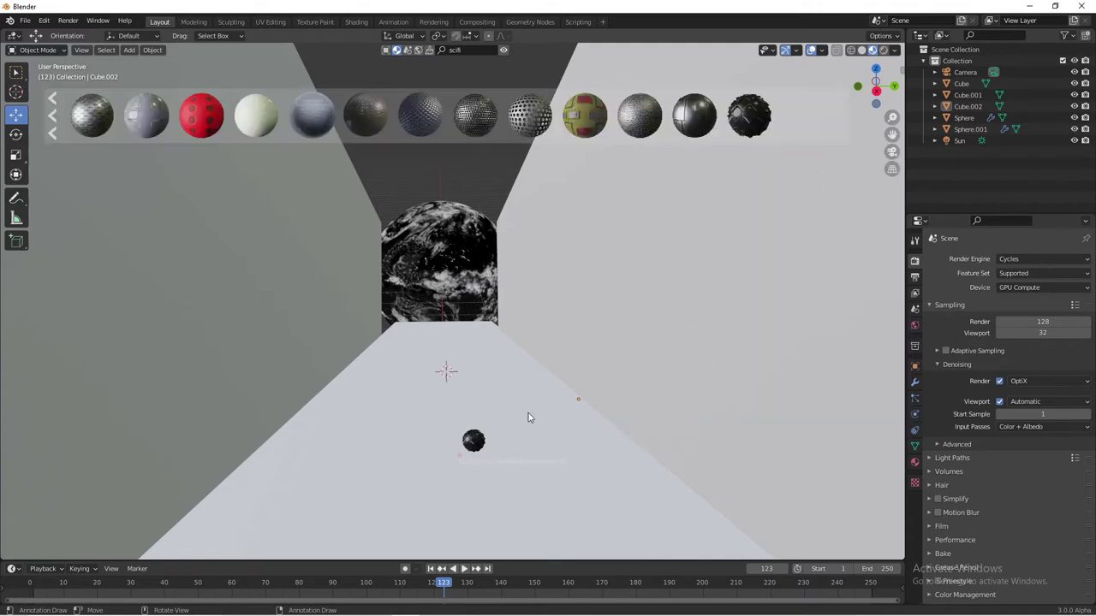
scroll(524, 416, "down", 3)
Step: Select the whole floor slab mesh in Edit Mode and unwrap its UVs
scroll(514, 288, "down", 2)
left_click(458, 367)
key("Tab")
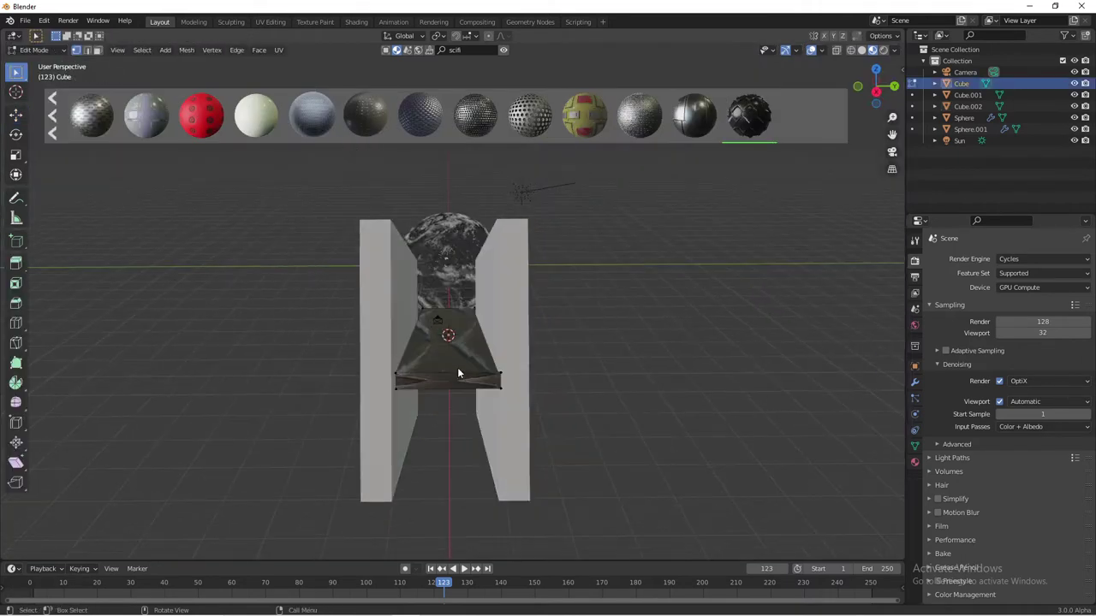
key("u")
left_click(460, 361)
scroll(461, 361, "up", 4)
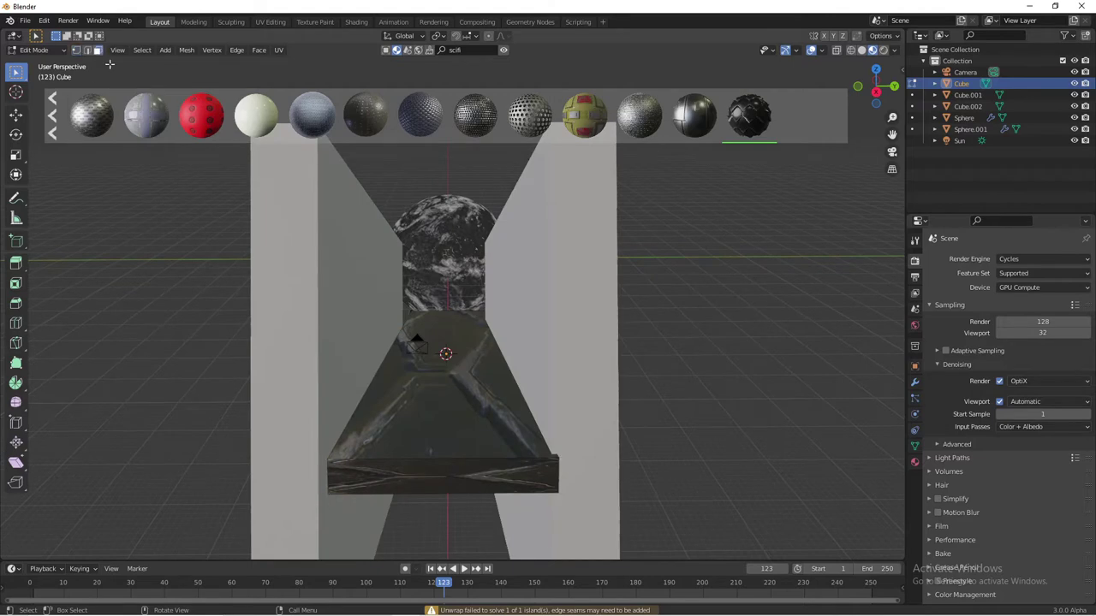
key("a")
key("u")
left_click(452, 377)
key("Tab")
Step: Turn the left view into a UV Editor and scale up the floor's UVs so the texture tiles finer
middle_click_drag(452, 378, 461, 415)
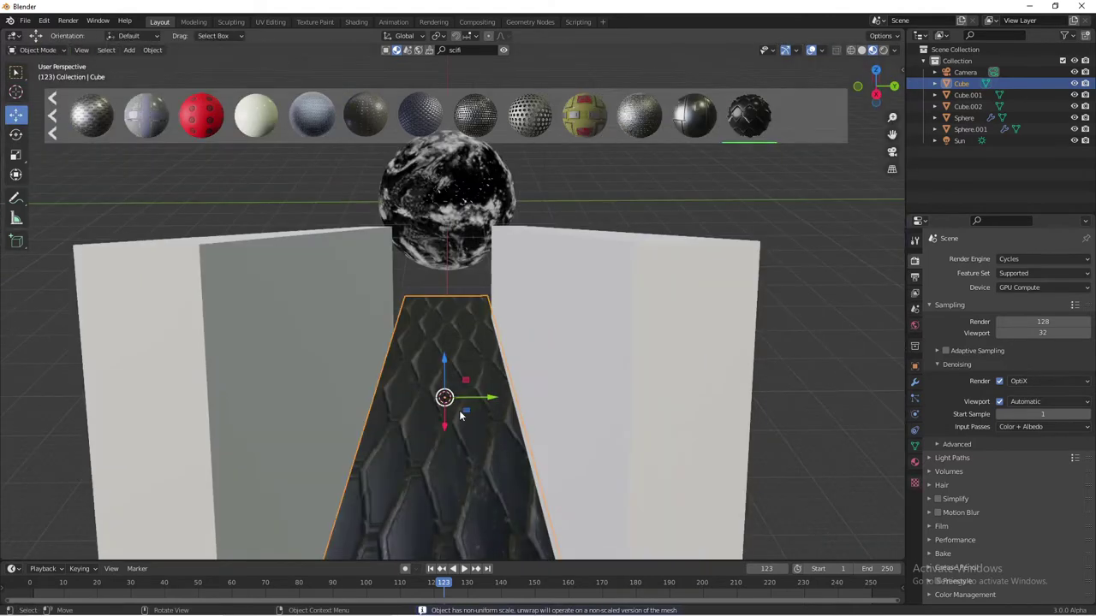
left_click(14, 35)
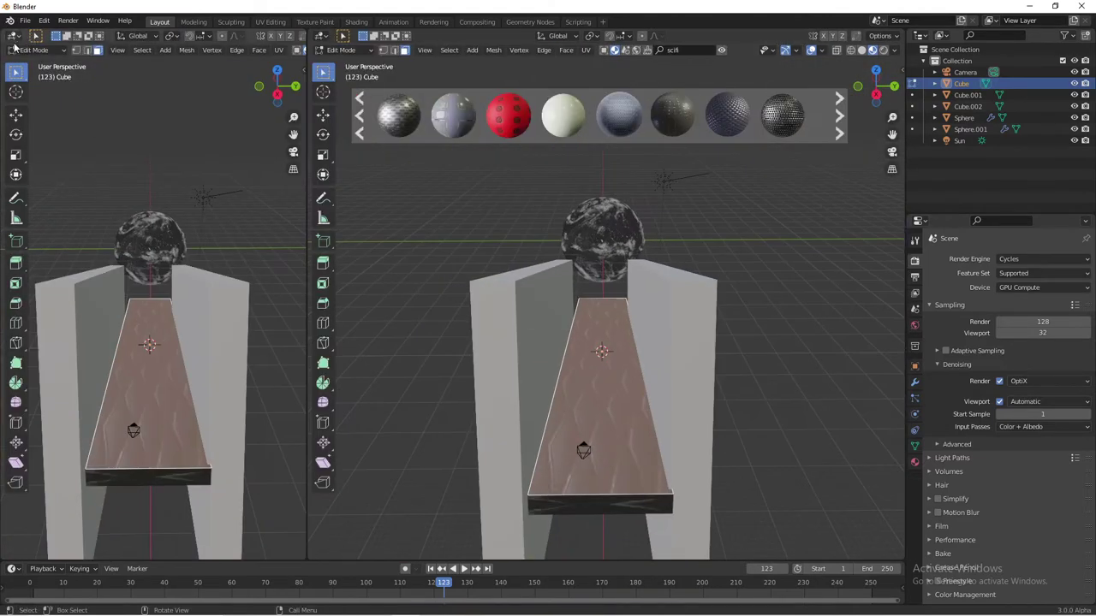
left_click(14, 35)
left_click(52, 97)
key("s")
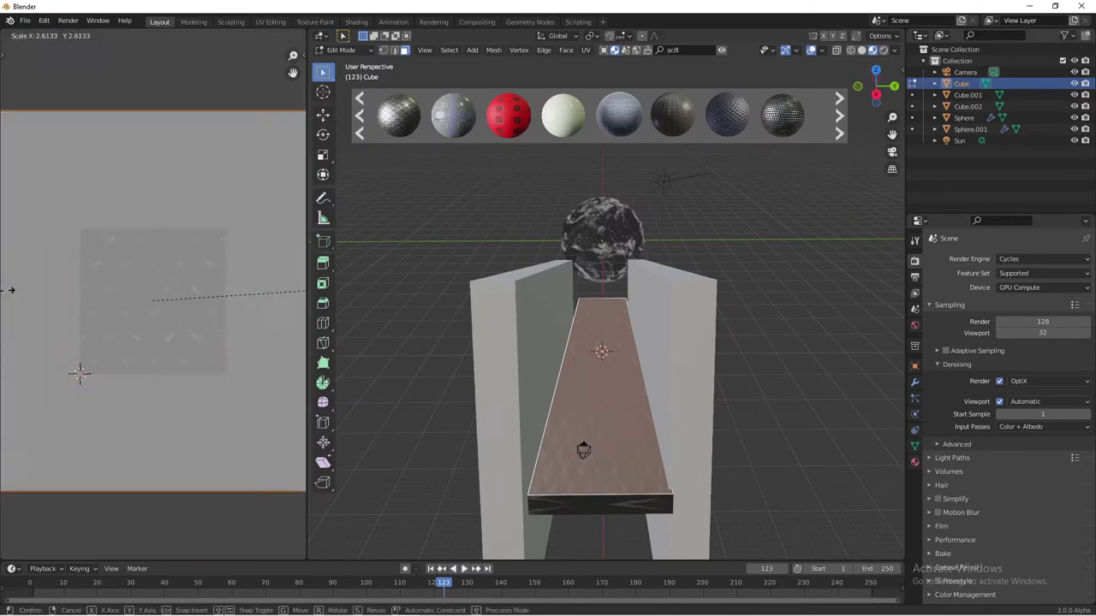
key("Return")
key("KP_0")
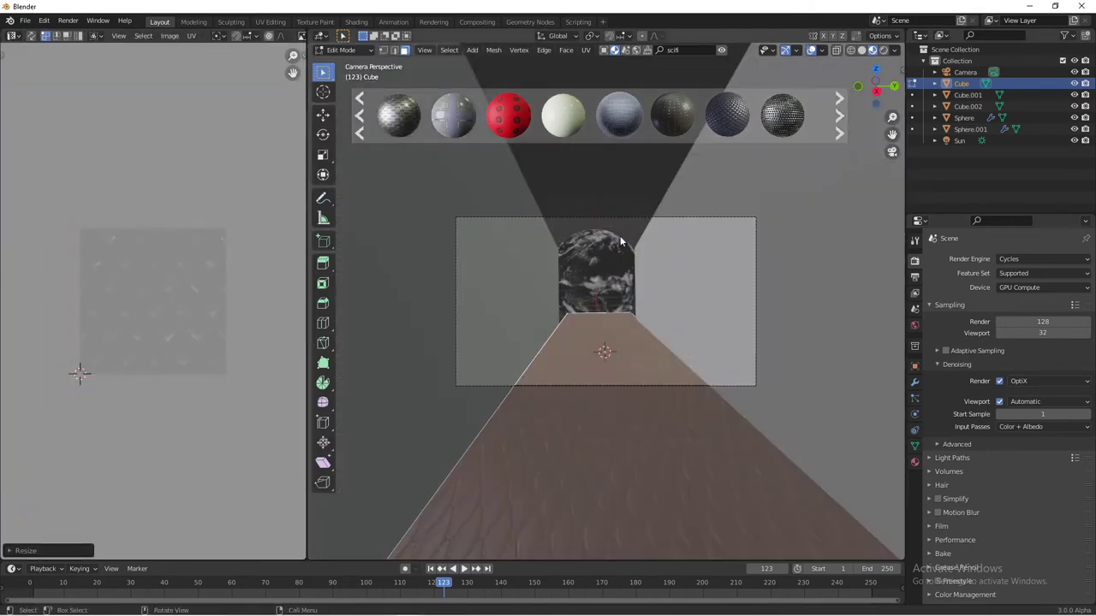
Step: Apply a Metal_Tiles material from the asset bar and return to Object Mode
left_click(837, 120)
mouse_move(783, 116)
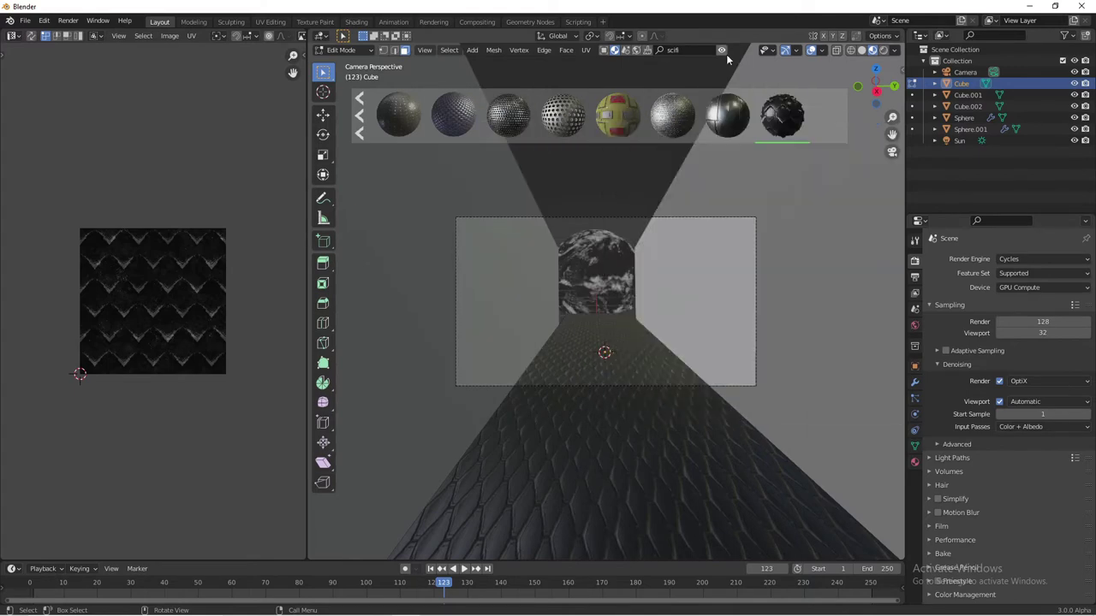
key("Tab")
left_click(626, 216)
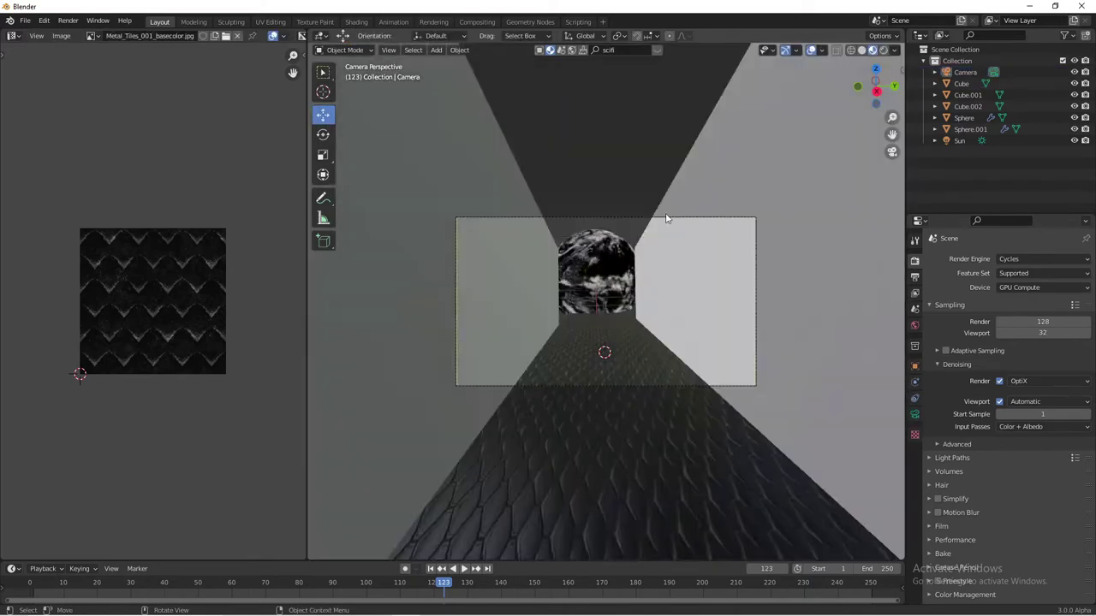
key("KP_0")
key("shift+a")
Step: Add a new cube, move it into the corridor, and frame it in the view
left_click(689, 299)
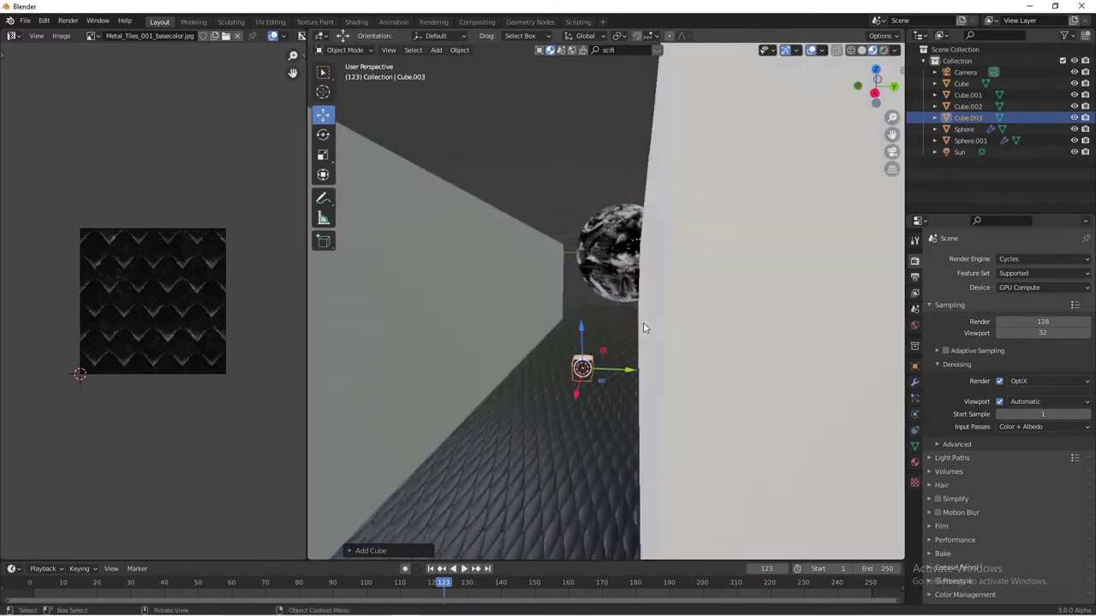
left_click_drag(562, 419, 582, 338)
middle_click_drag(581, 337, 496, 347)
key("KP_Decimal")
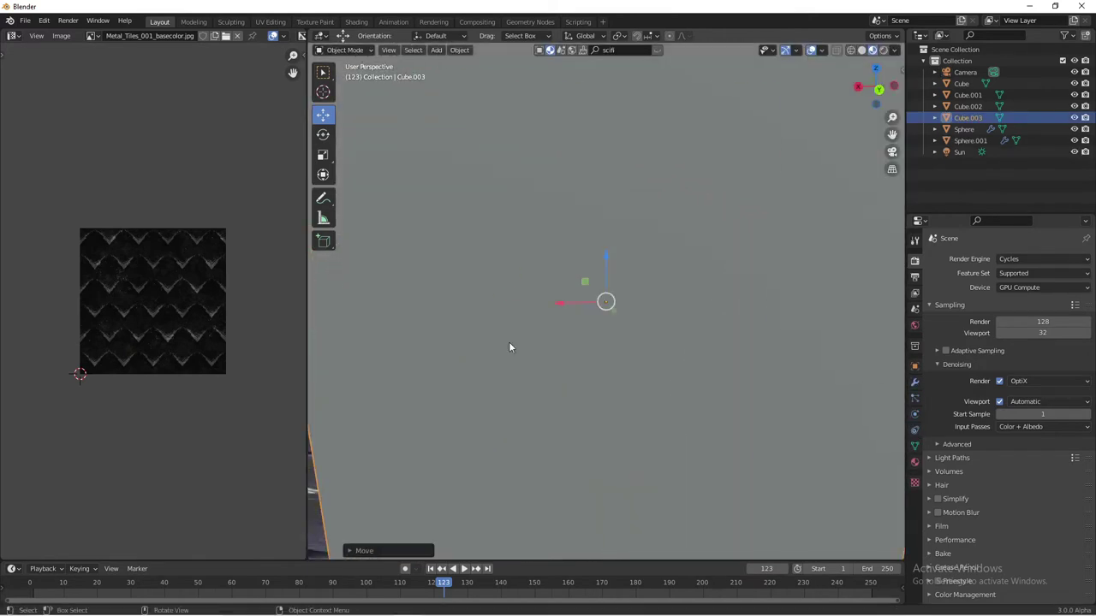
scroll(509, 341, "down", 3)
Step: Try rotating the cube on the Y axis, then cancel the rotation
key("r")
key("y")
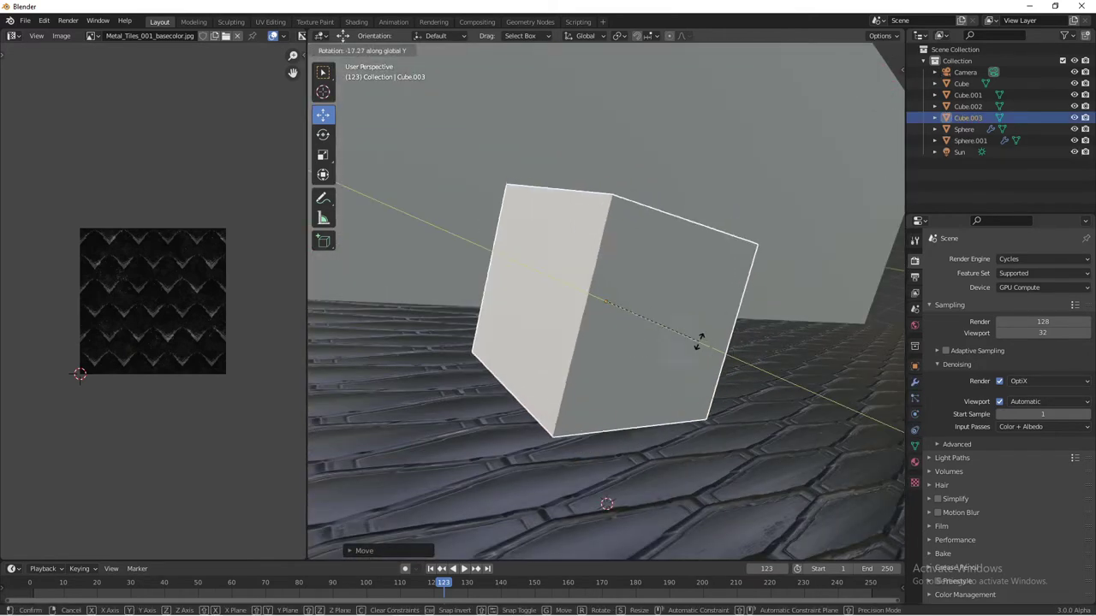
key("z")
key("Escape")
key("r")
key("y")
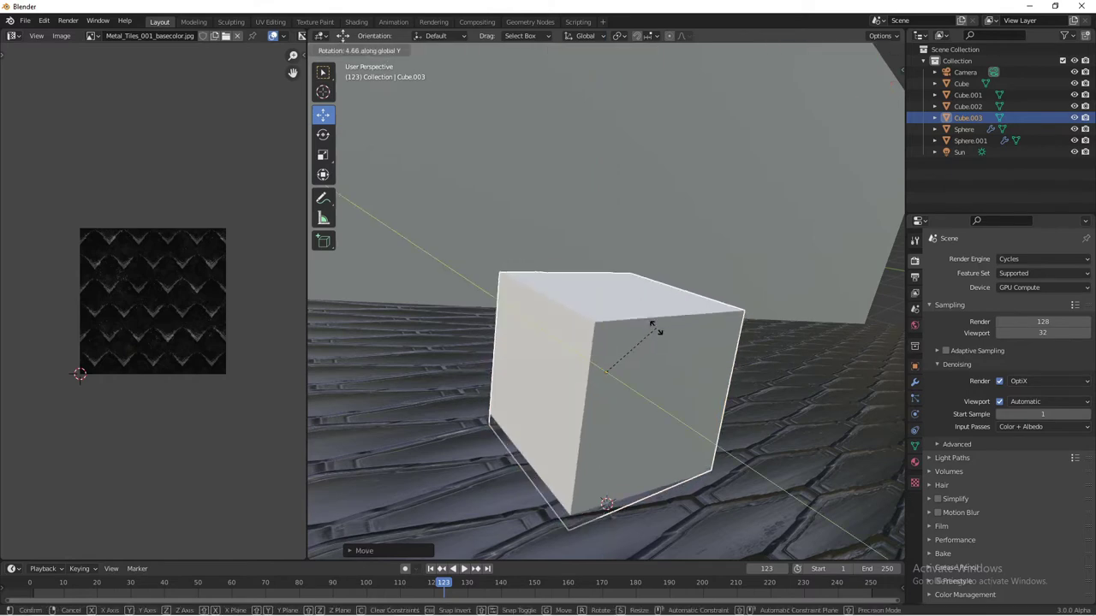
key("Escape")
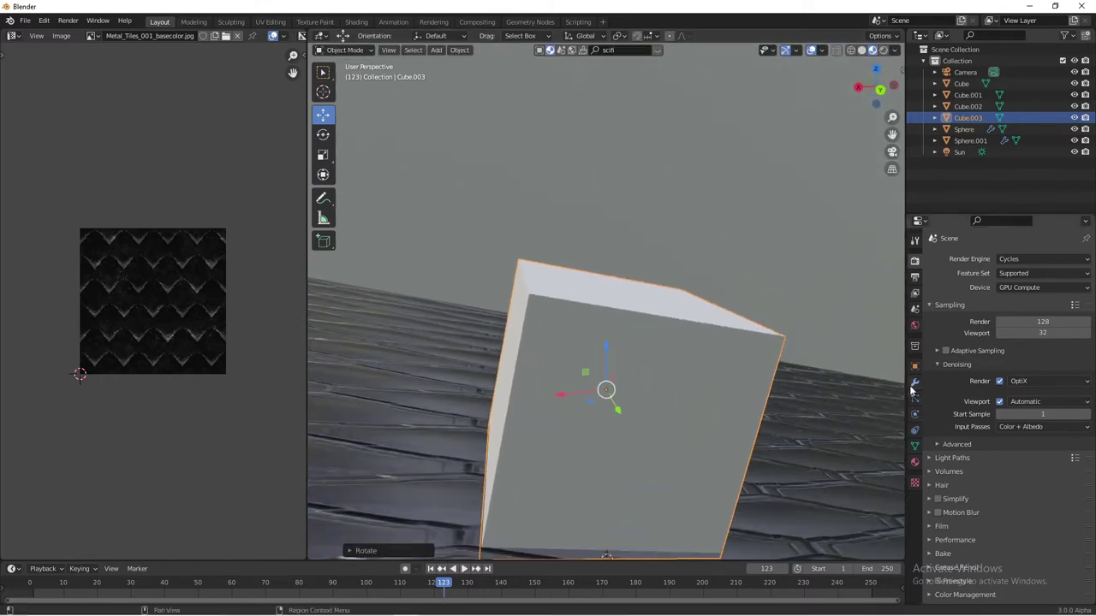
Step: Experiment with a Subdivision modifier on the cube, then remove it
left_click(915, 382)
left_click(948, 259)
left_click(873, 464)
left_click(1074, 309)
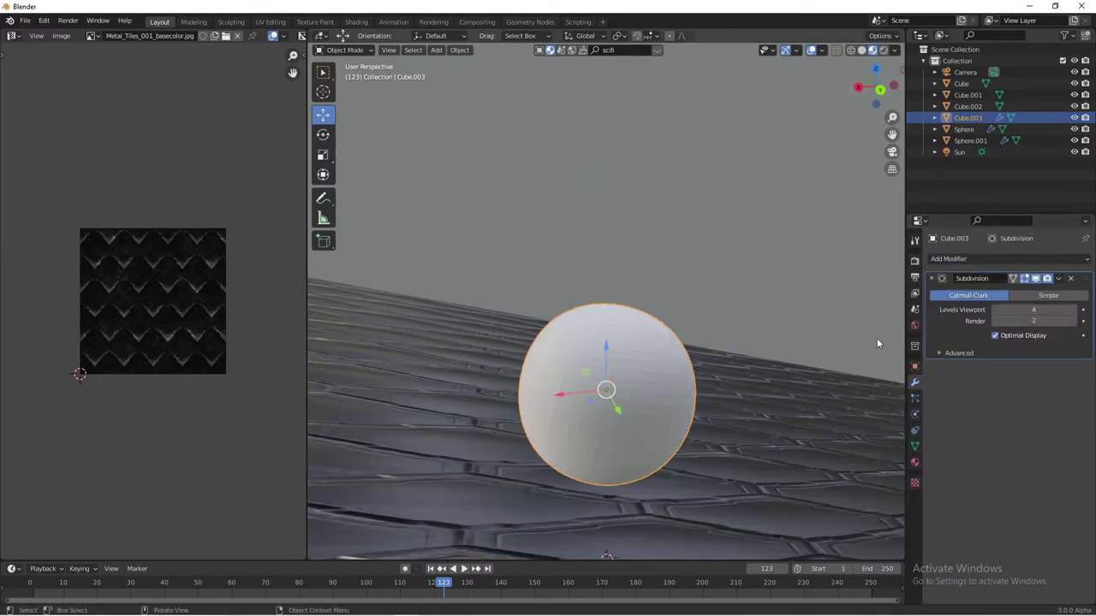
left_click(1071, 278)
Step: Bevel all the cube's edges in Edit Mode
key("Tab")
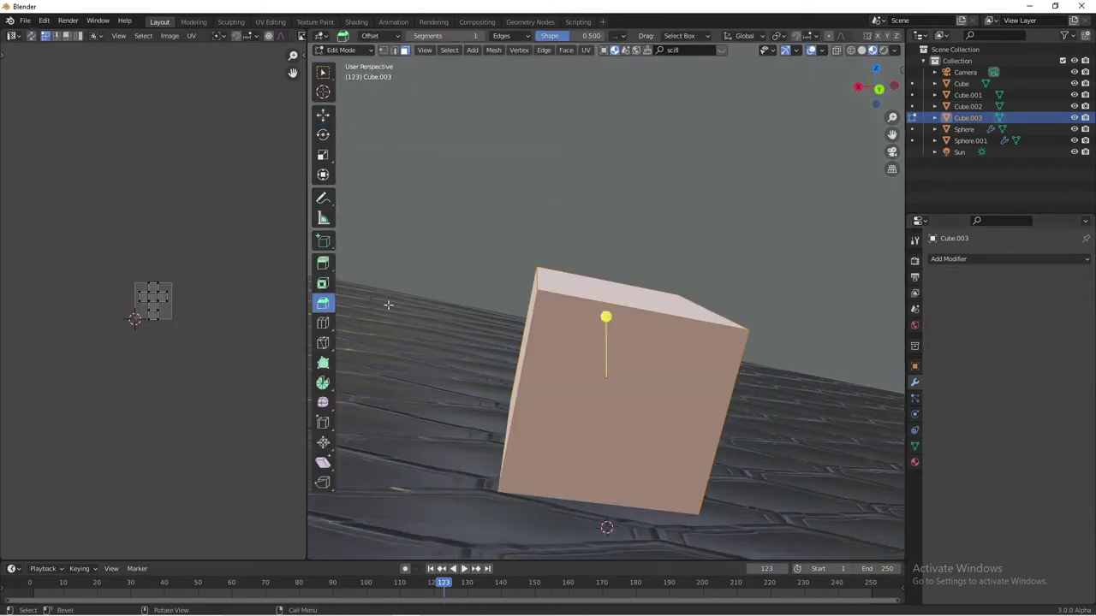
mouse_move(606, 317)
left_mouse_down()
mouse_move(608, 302)
mouse_move(625, 297)
left_mouse_up()
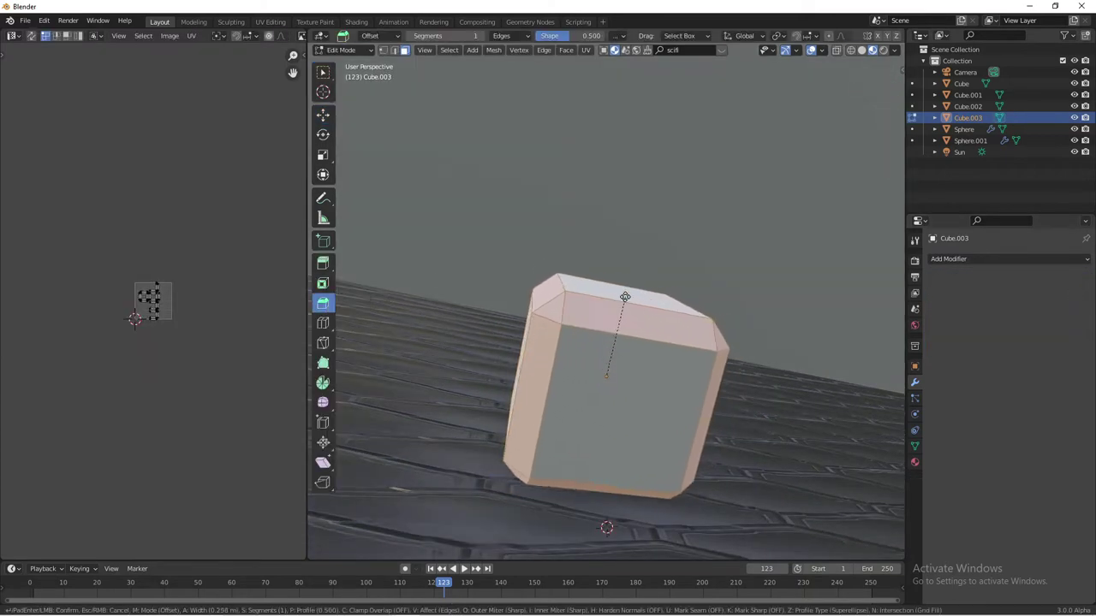
left_click(622, 302)
key("Tab")
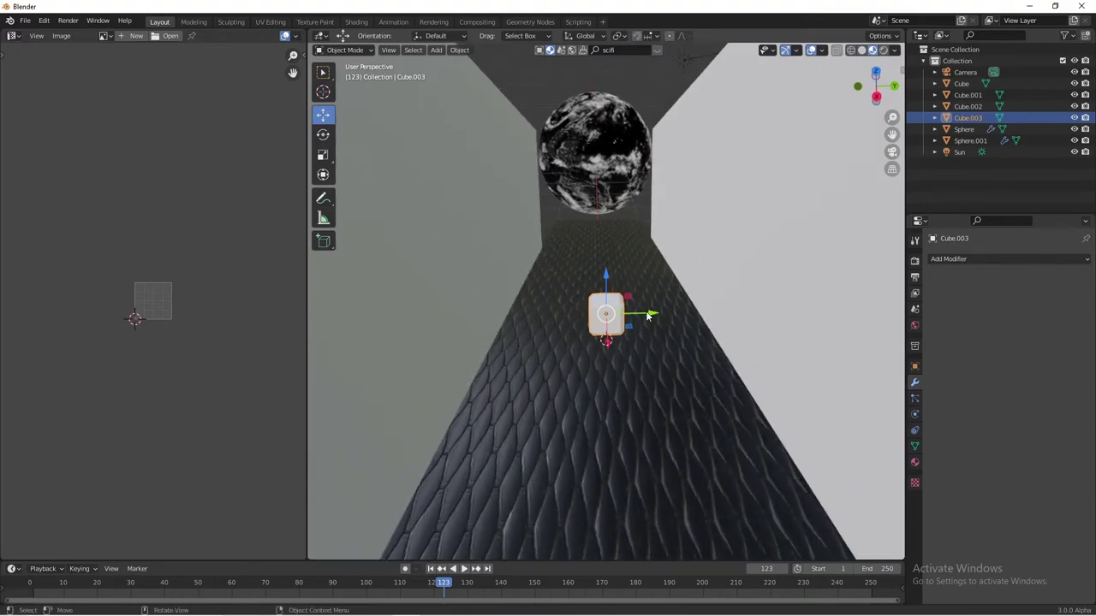
Step: Move the cube along X to one side of the corridor and check it through the camera
key("g")
key("x")
left_click(693, 316)
mouse_move(693, 316)
middle_mouse_down()
mouse_move(600, 310)
mouse_move(364, 334)
mouse_move(576, 312)
mouse_move(591, 13)
mouse_move(641, 361)
middle_mouse_up()
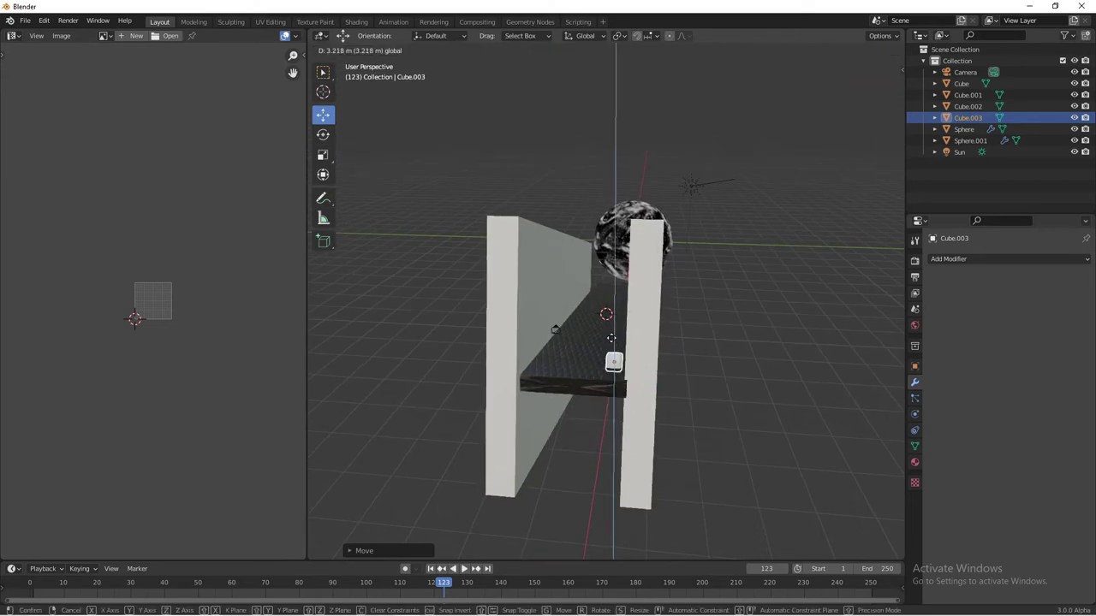
key("KP_0")
key("Return")
Step: Add an Array modifier making a row of 13 cubes (factor X -3.5) and resize the row
left_click(968, 259)
left_click(896, 310)
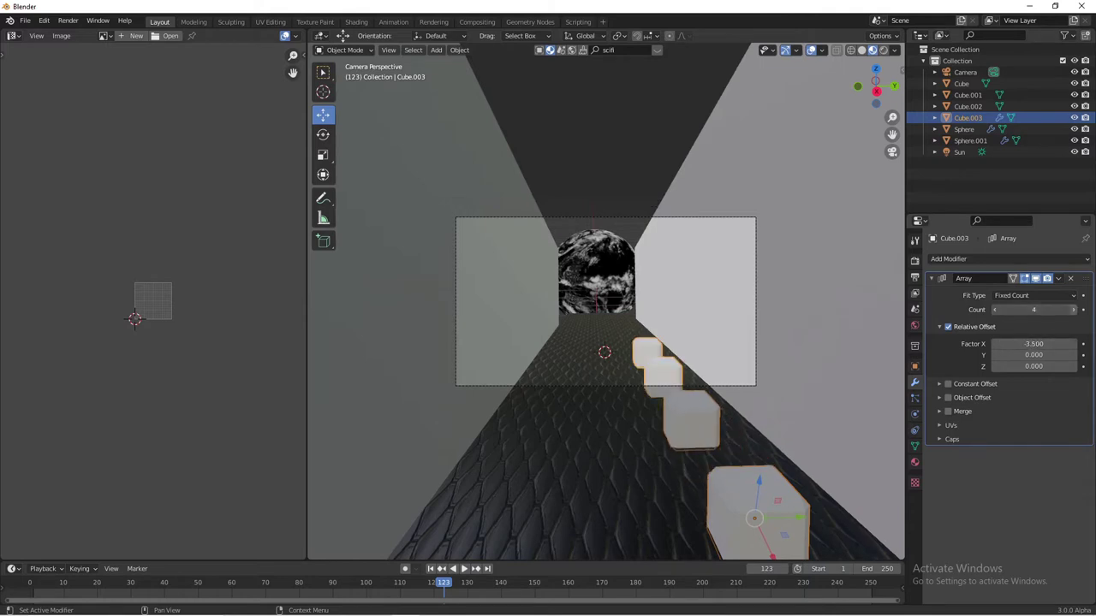
left_click_drag(789, 519, 811, 517)
key("s")
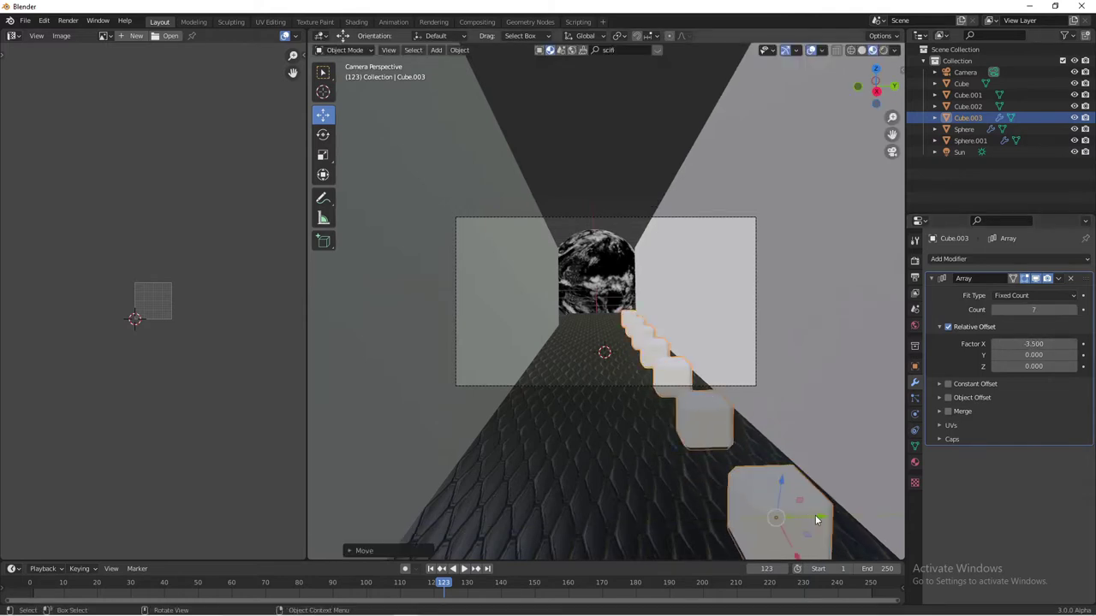
left_click(781, 476)
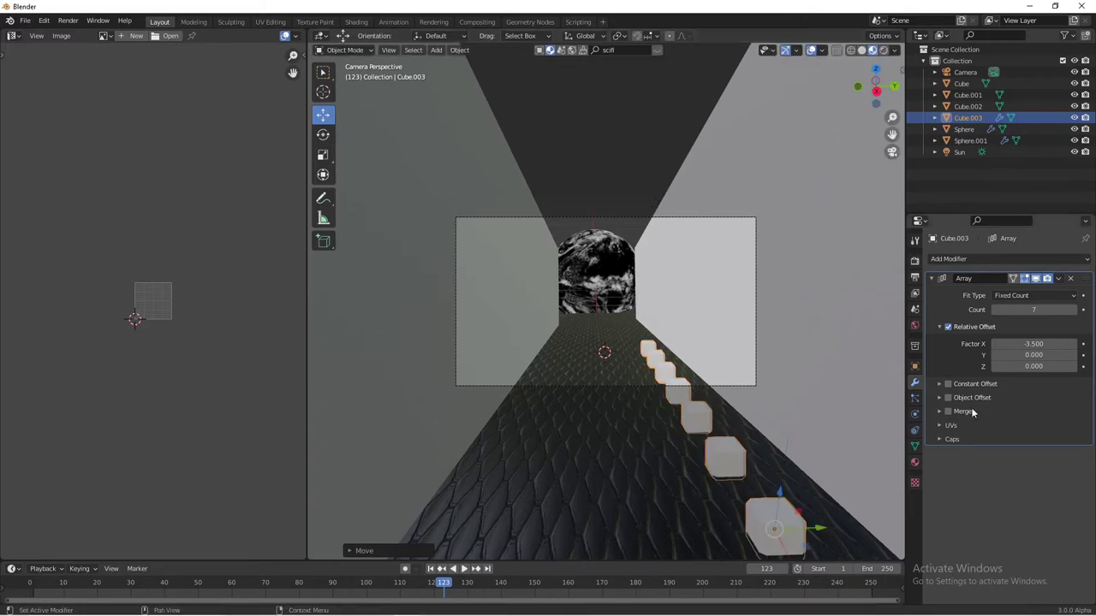
mouse_move(809, 272)
middle_mouse_down()
mouse_move(793, 266)
mouse_move(777, 320)
mouse_move(856, 283)
middle_mouse_up()
Step: Add a 0.07 m Wireframe modifier to the row, then duplicate it for the opposite side
left_click(950, 259)
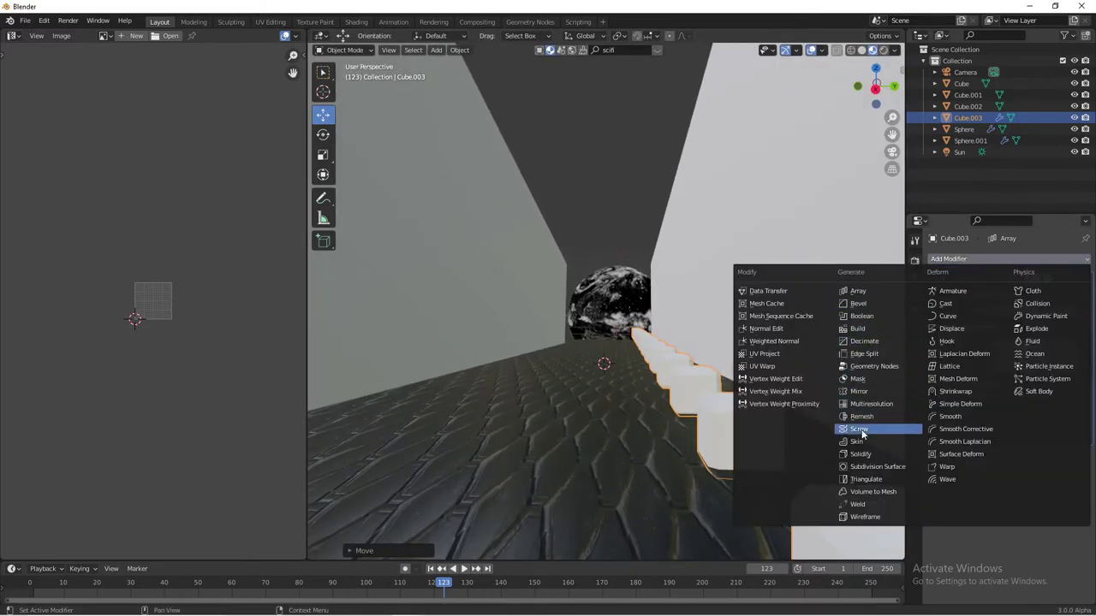
left_click(865, 518)
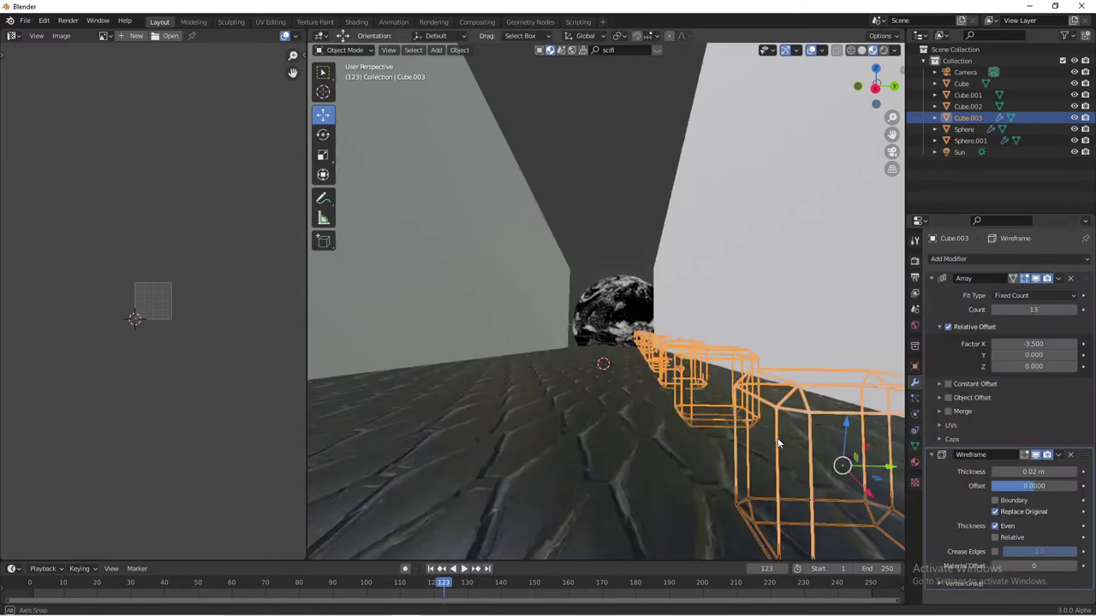
left_click_drag(1032, 472, 1062, 472)
key("KP_0")
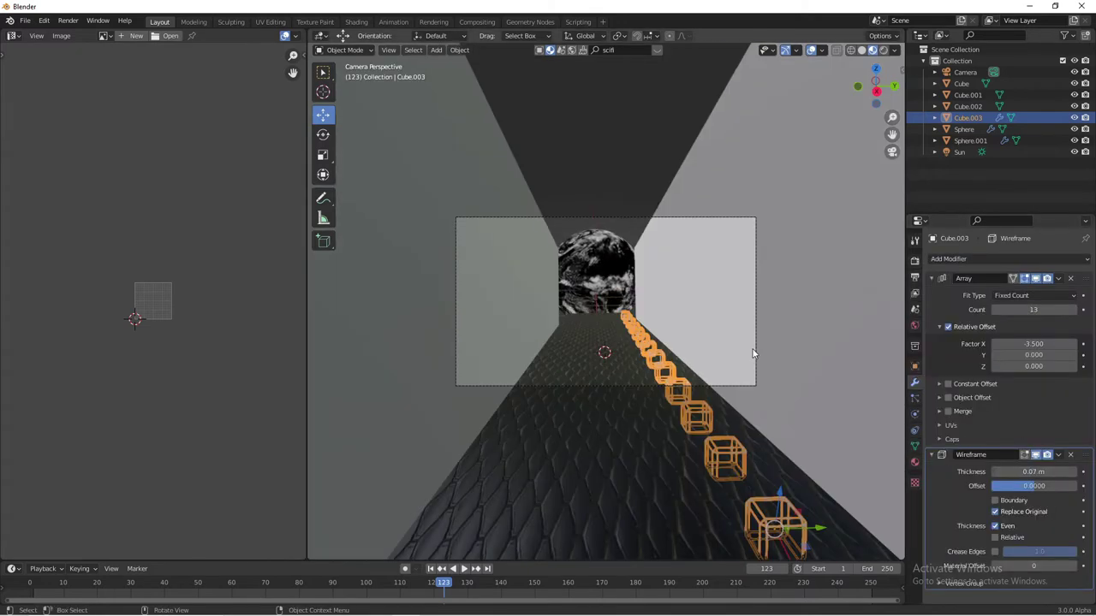
key("shift+d")
Step: Place the copied cube row on the left along X and add a new material to it
key("x")
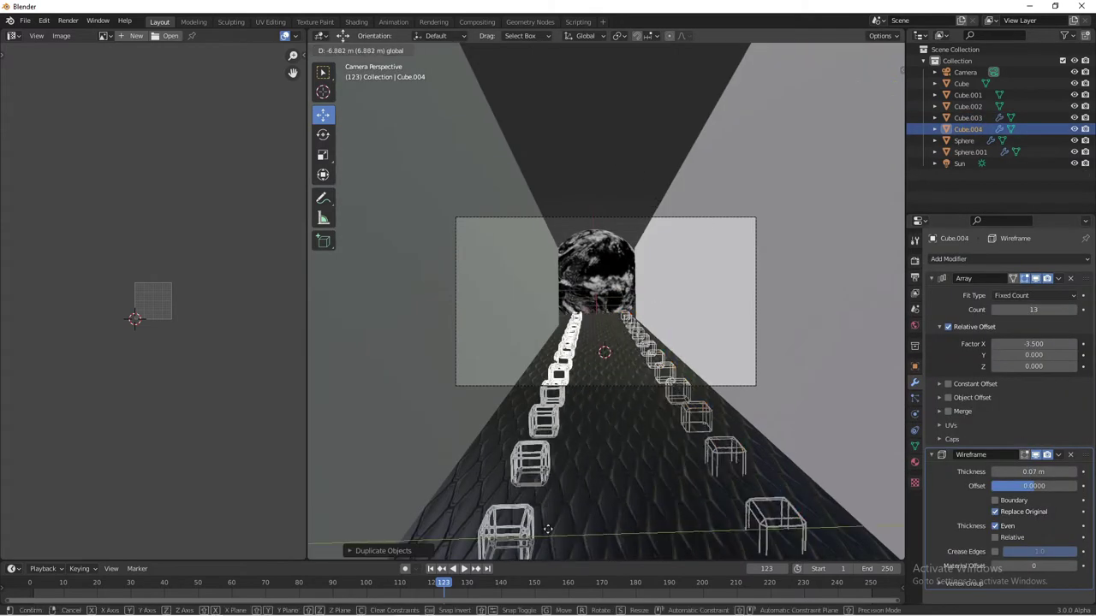
left_click(627, 196)
left_click(915, 462)
left_click(993, 298)
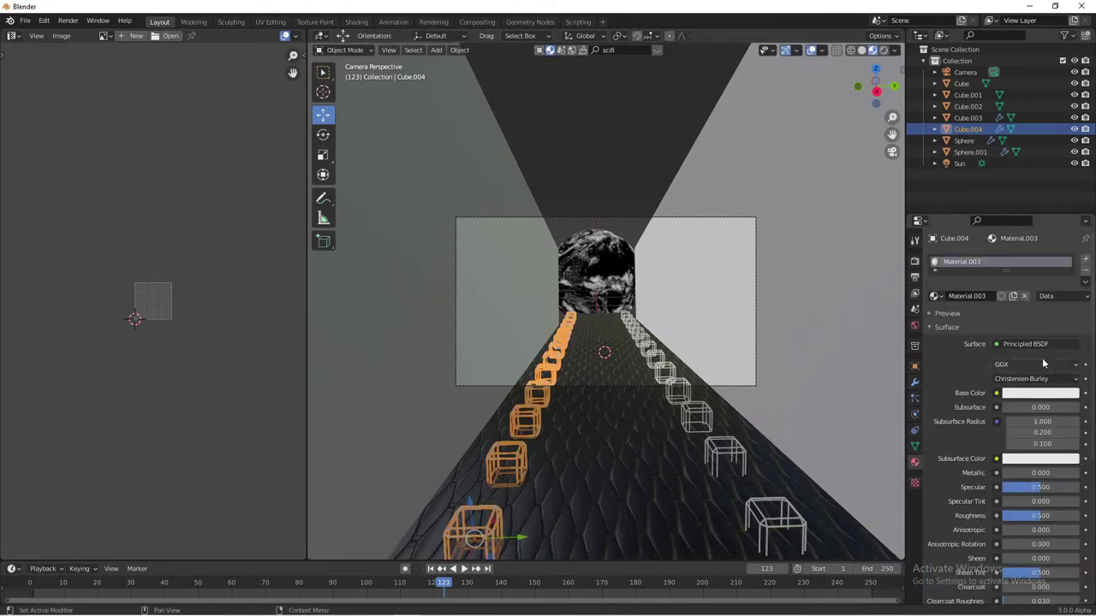
Step: Make the material a pink-red Emission shader at strength 2
left_click(1036, 344)
left_click(966, 143)
left_click(1036, 367)
left_click(1022, 268)
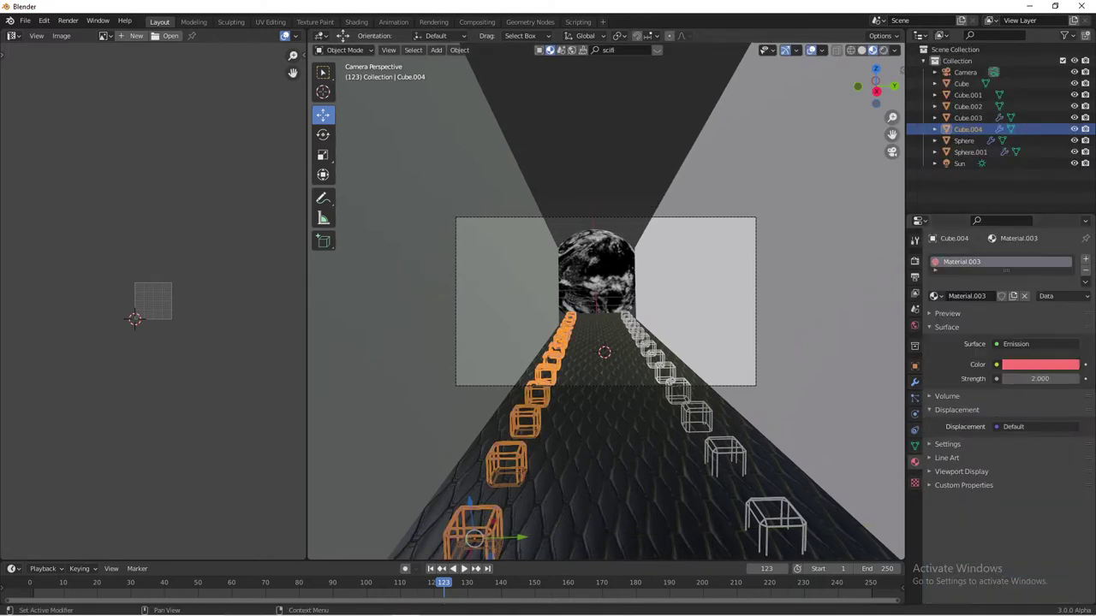
left_click(1057, 360)
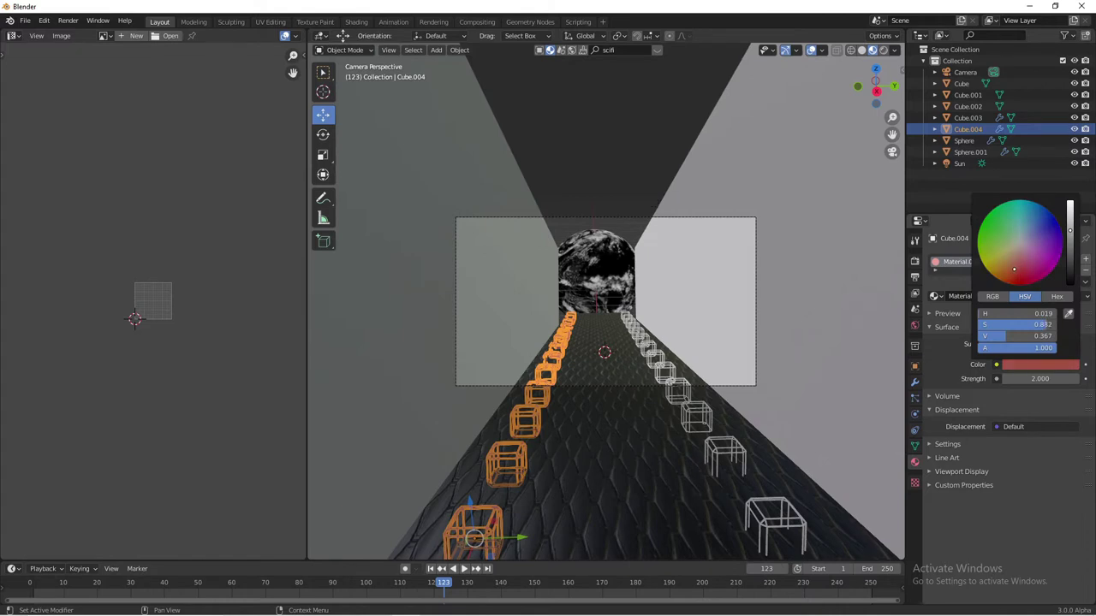
Step: Preview in Rendered shading and assign the red Material.003 to the other cube row
left_click(882, 50)
left_click(689, 165)
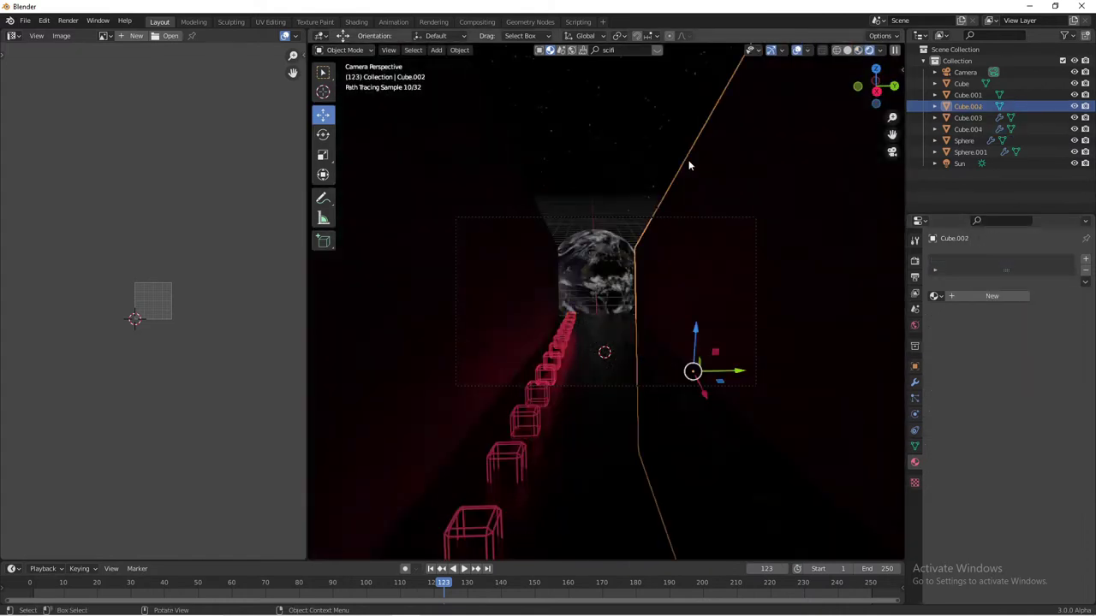
left_click(934, 295)
left_click(968, 377)
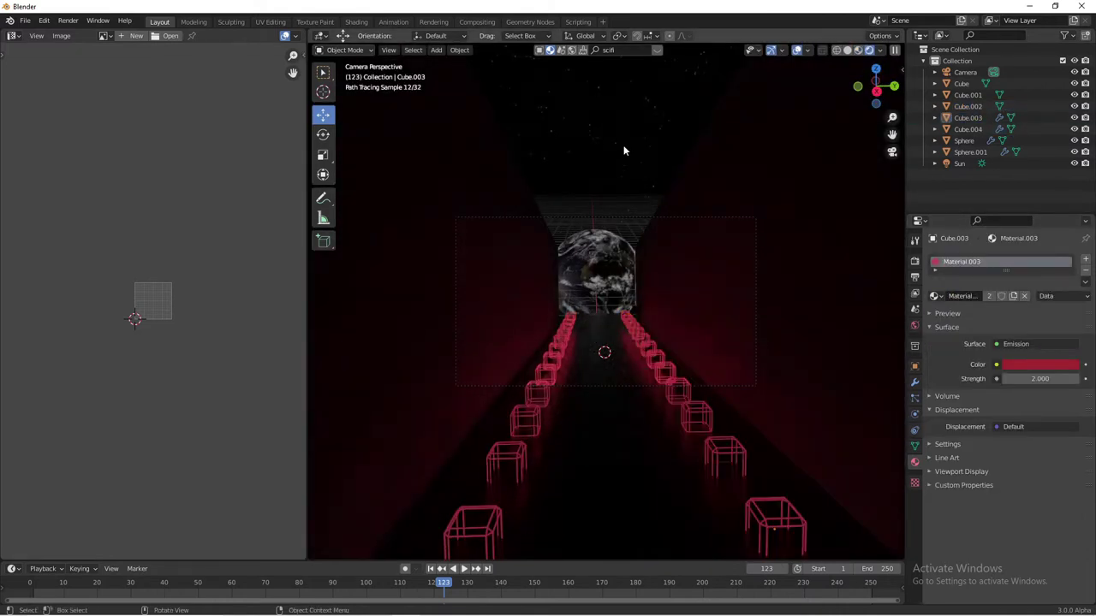
Step: Return to Material Preview and orbit to view the glowing corridor from above
left_click(859, 49)
middle_click_drag(857, 55, 664, 213)
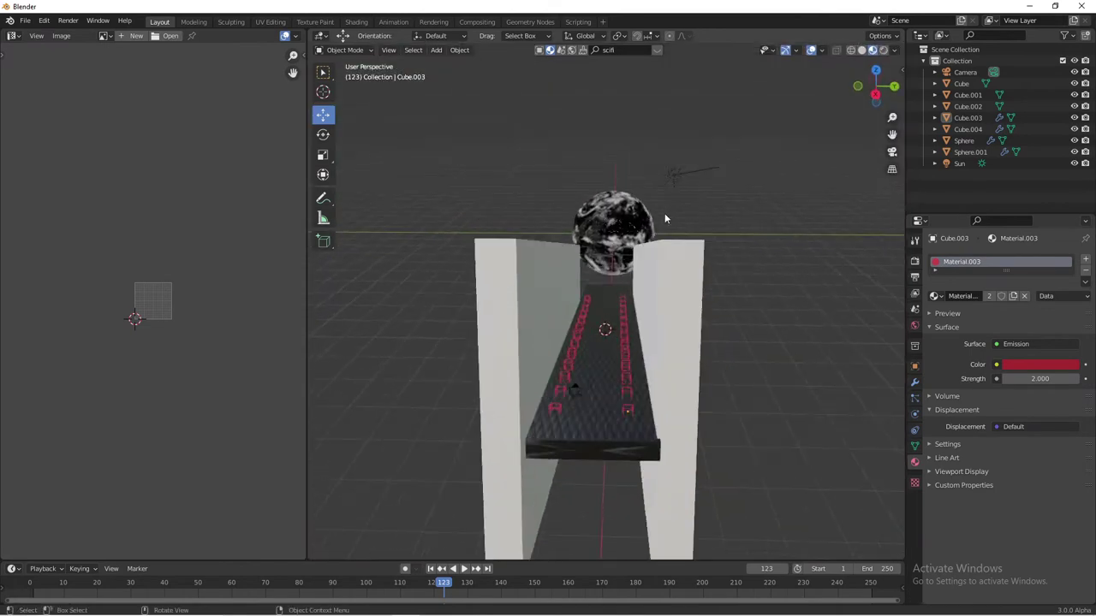
left_click(647, 197)
scroll(645, 195, "up", 3)
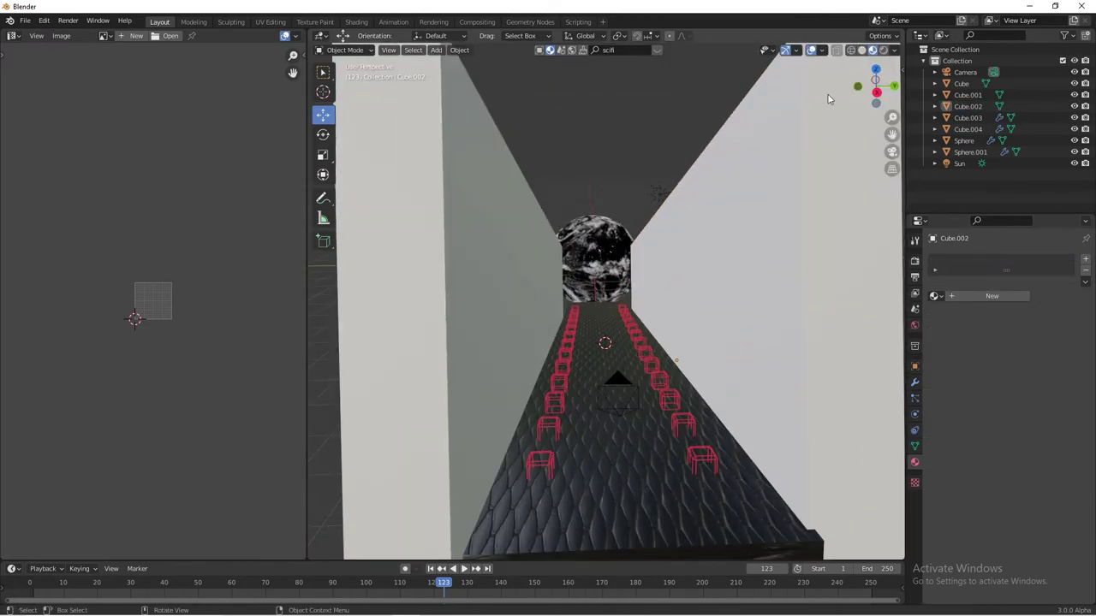
scroll(828, 100, "down", 5)
middle_click_drag(807, 177, 780, 243)
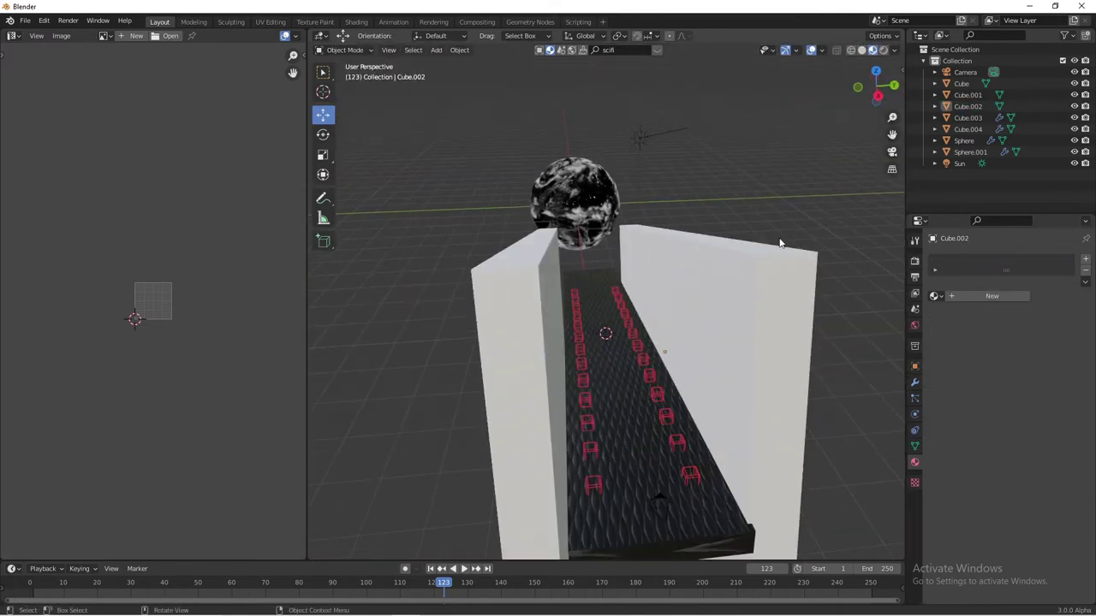
middle_click_drag(636, 295, 595, 287)
scroll(595, 287, "up", 2)
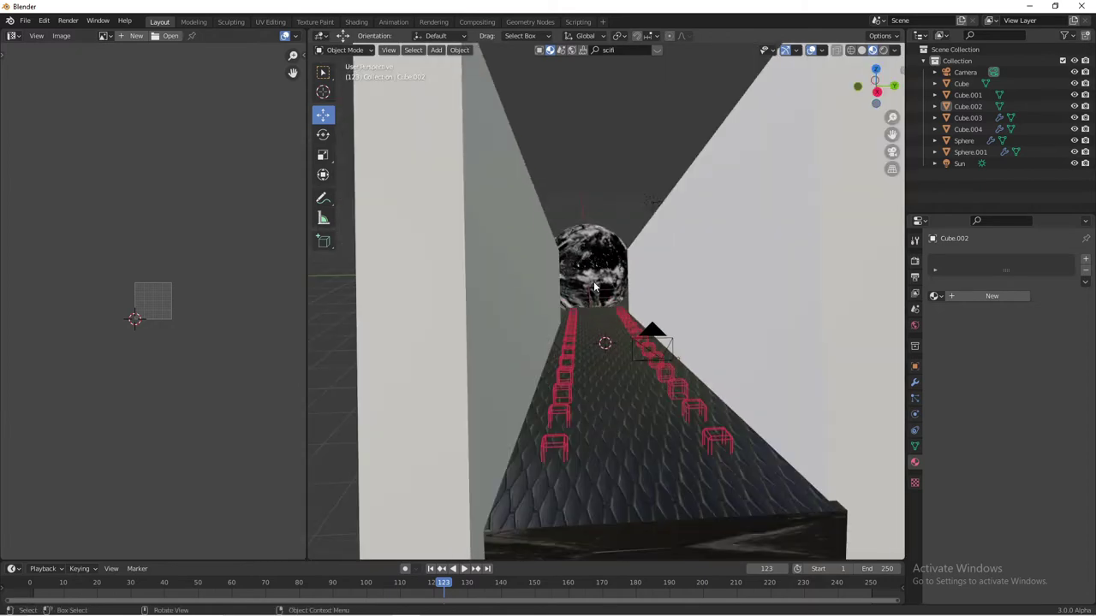
Step: Import the t-65.fbx X-wing model from the star wars folder on the D drive
left_click(25, 20)
left_click(163, 254)
left_click(248, 141)
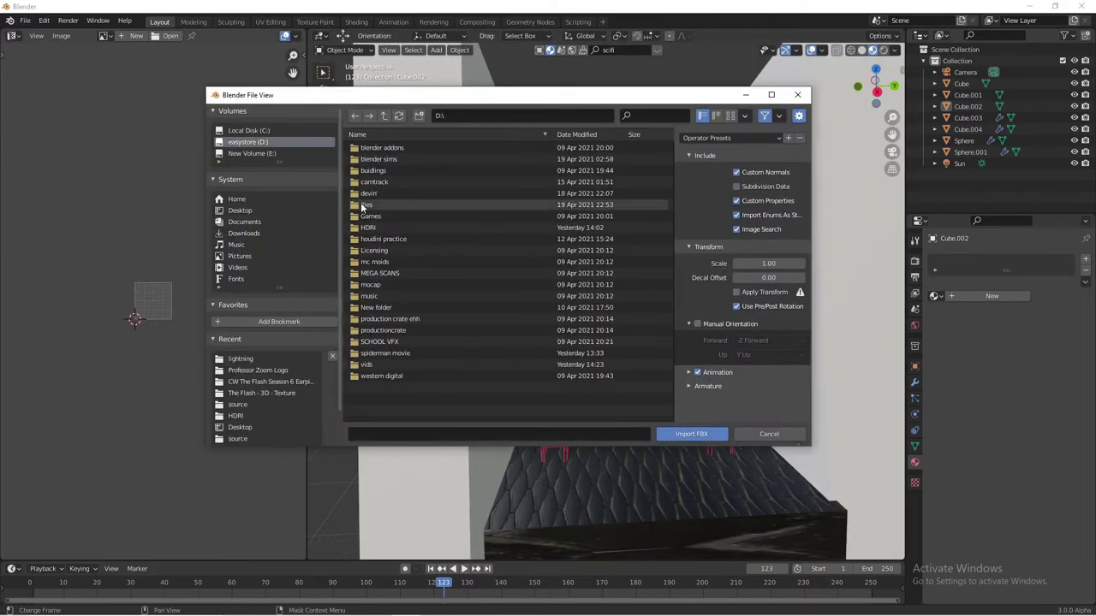
double_click(366, 205)
scroll(372, 374, "down", 5)
double_click(374, 347)
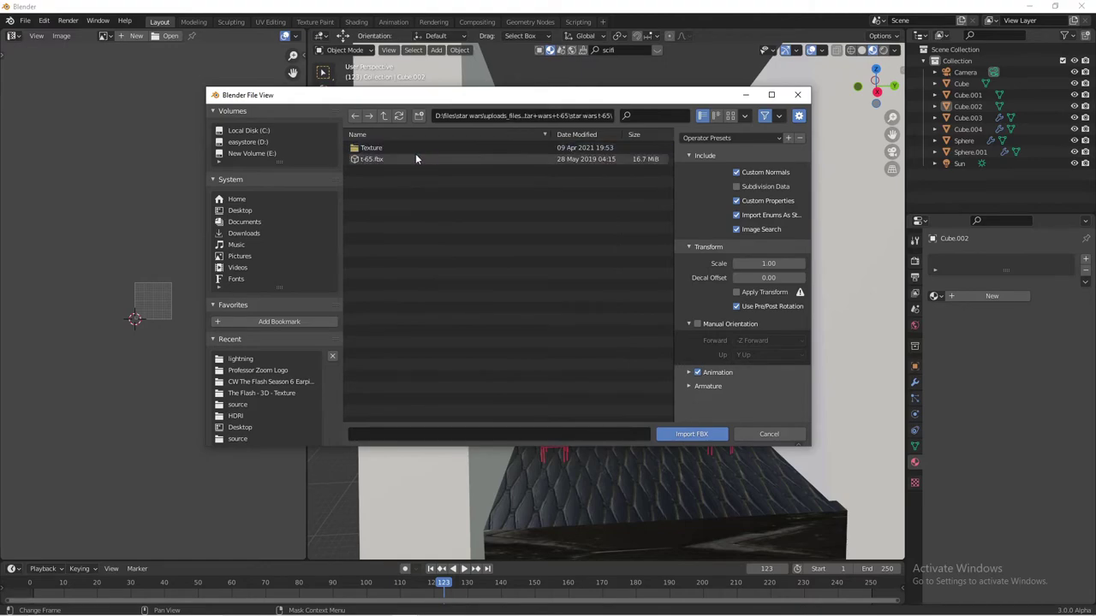
double_click(416, 159)
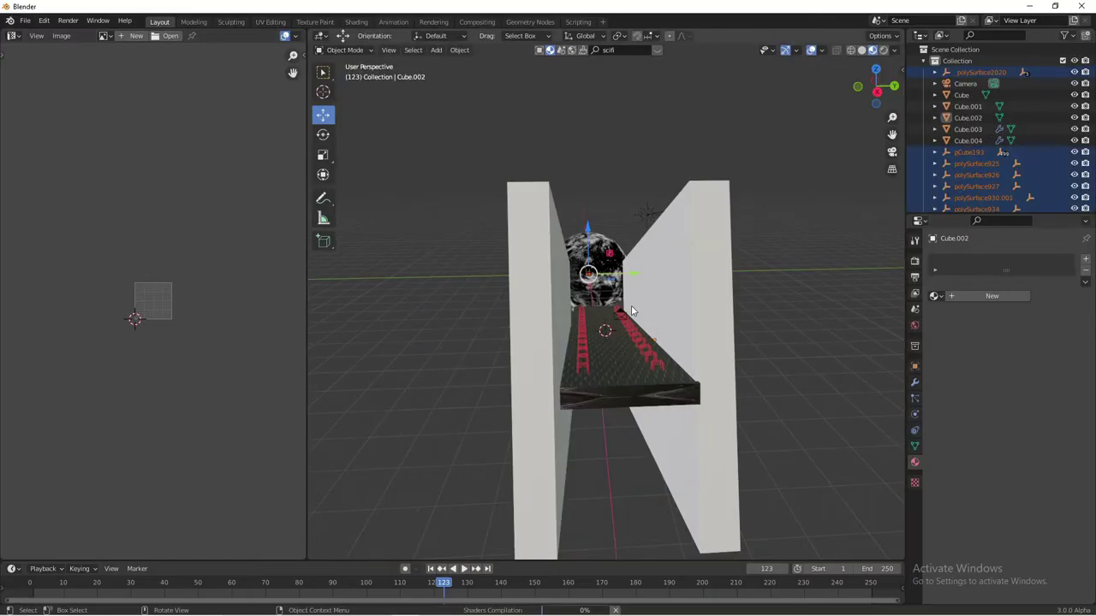
Step: Move the X-wing parts into the strwars collection and resize the ship
mouse_move(631, 311)
middle_mouse_down()
mouse_move(674, 323)
mouse_move(578, 387)
middle_mouse_up()
key("m")
left_click(684, 358)
left_click(634, 184)
Step: Rotate the X-wing into the corridor's direction and check it through the camera
mouse_move(661, 220)
middle_mouse_down()
mouse_move(550, 187)
mouse_move(628, 224)
middle_mouse_up()
key("r")
left_click(591, 206)
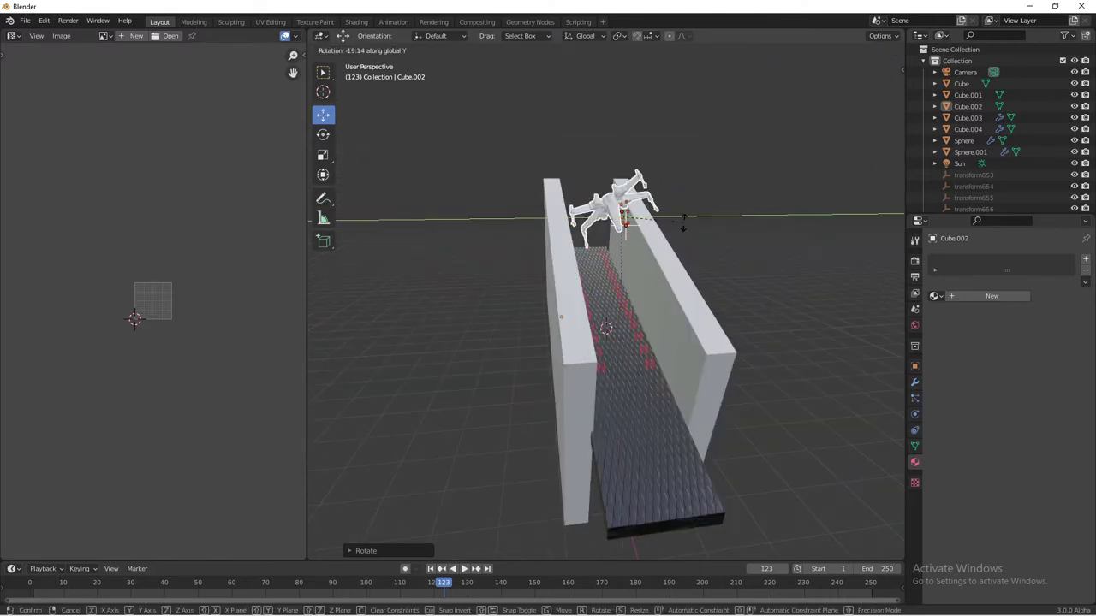
left_click(692, 260)
middle_click_drag(691, 260, 550, 293)
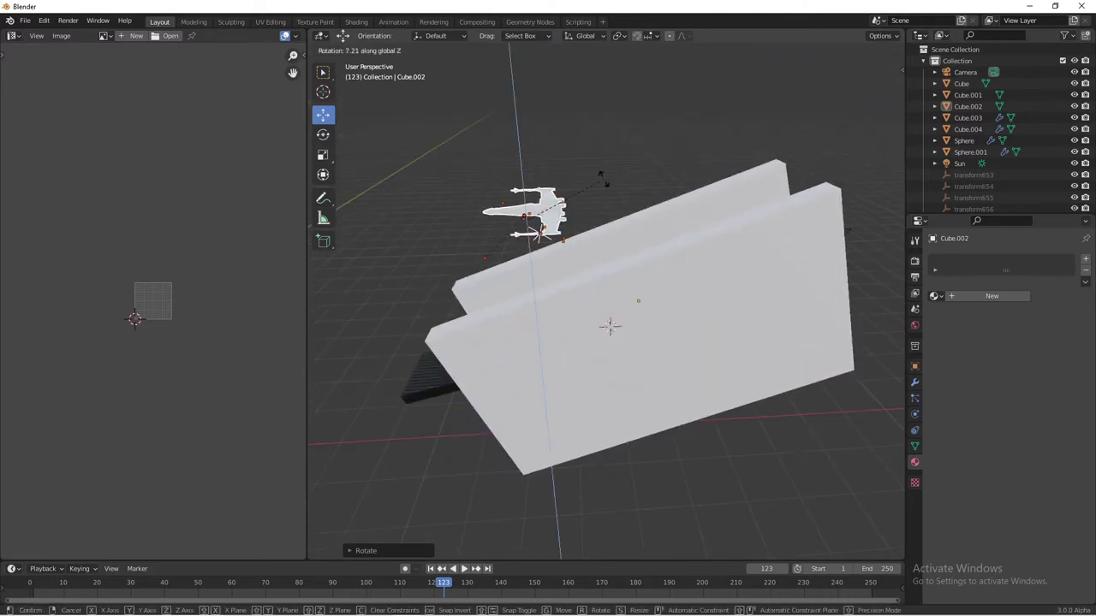
left_click(573, 149)
key("KP_0")
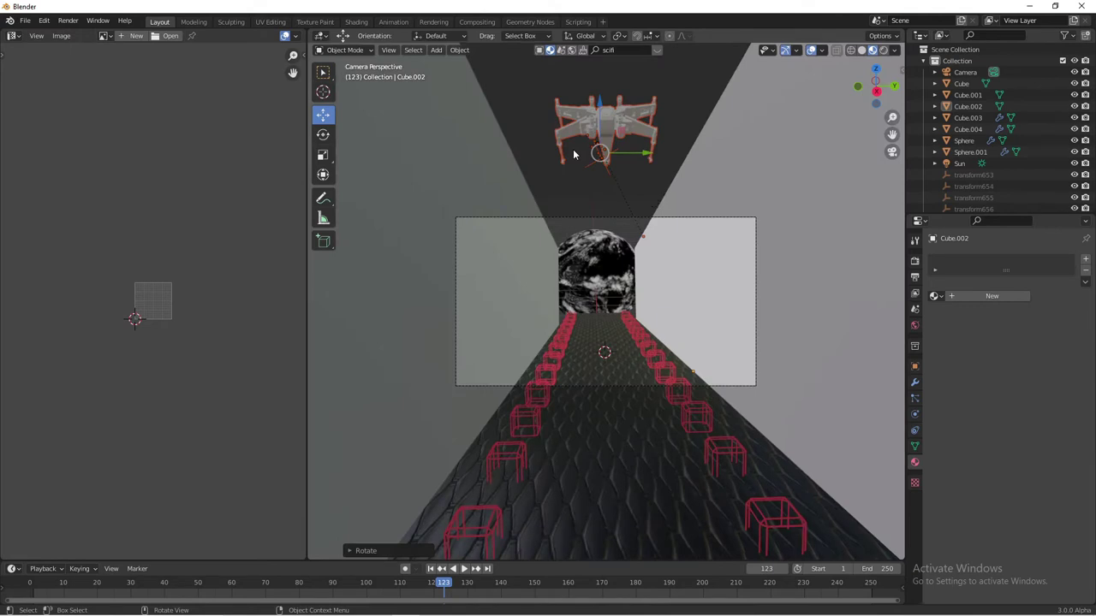
Step: Move the X-wing along Z so it hovers just above the floor
key("g")
key("z")
left_click(725, 281)
middle_click_drag(725, 281, 587, 331)
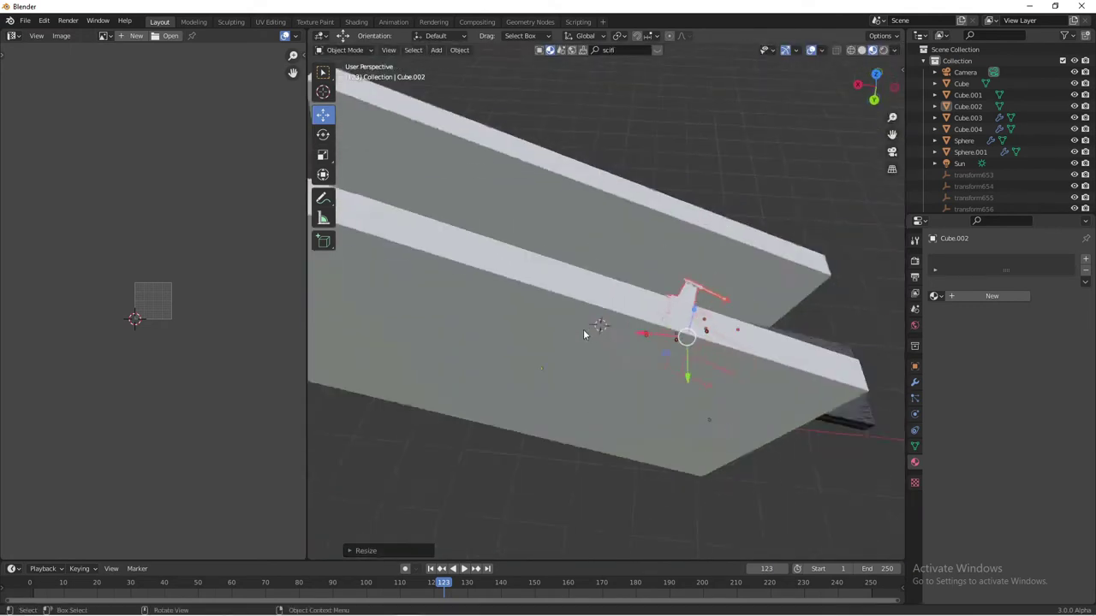
key("KP_0")
Step: Rotate the X-wing around Y so it faces the camera
key("r")
key("y")
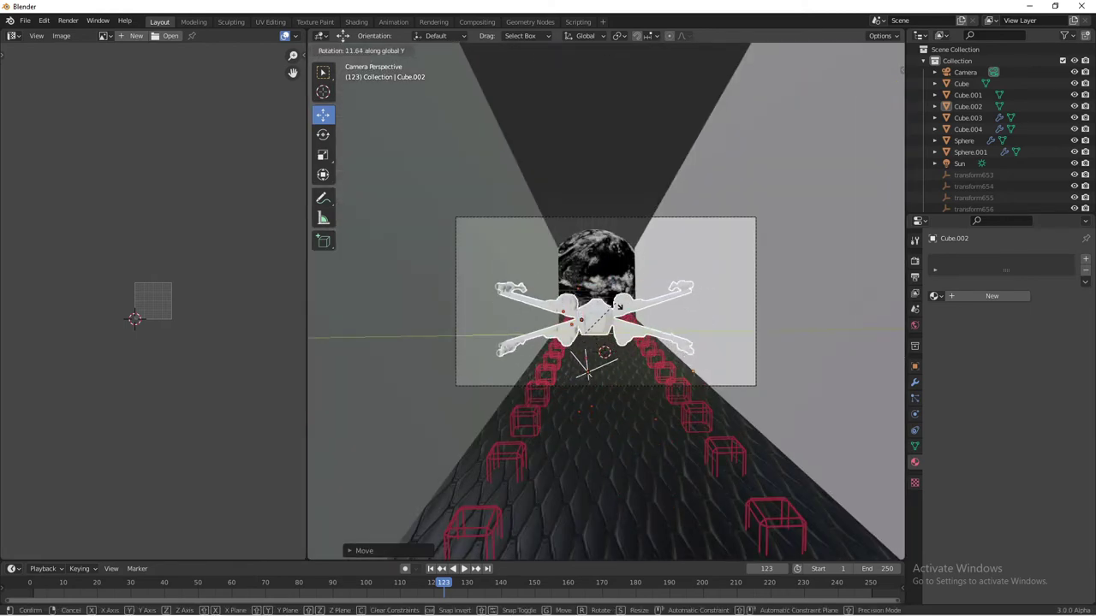
left_click(619, 306)
middle_click_drag(618, 306, 588, 362)
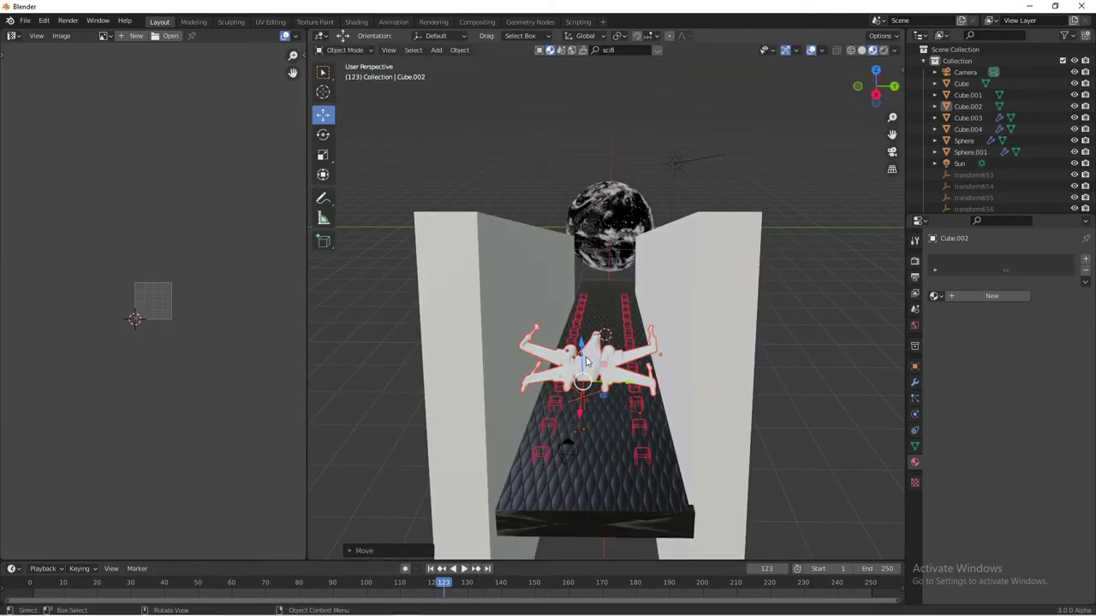
key("KP_0")
left_click(740, 220)
mouse_move(740, 220)
middle_mouse_down()
mouse_move(699, 367)
mouse_move(599, 360)
middle_mouse_up()
left_click(586, 353)
Step: Extrude the floor slab's side faces outward to widen the floor
left_click(591, 402)
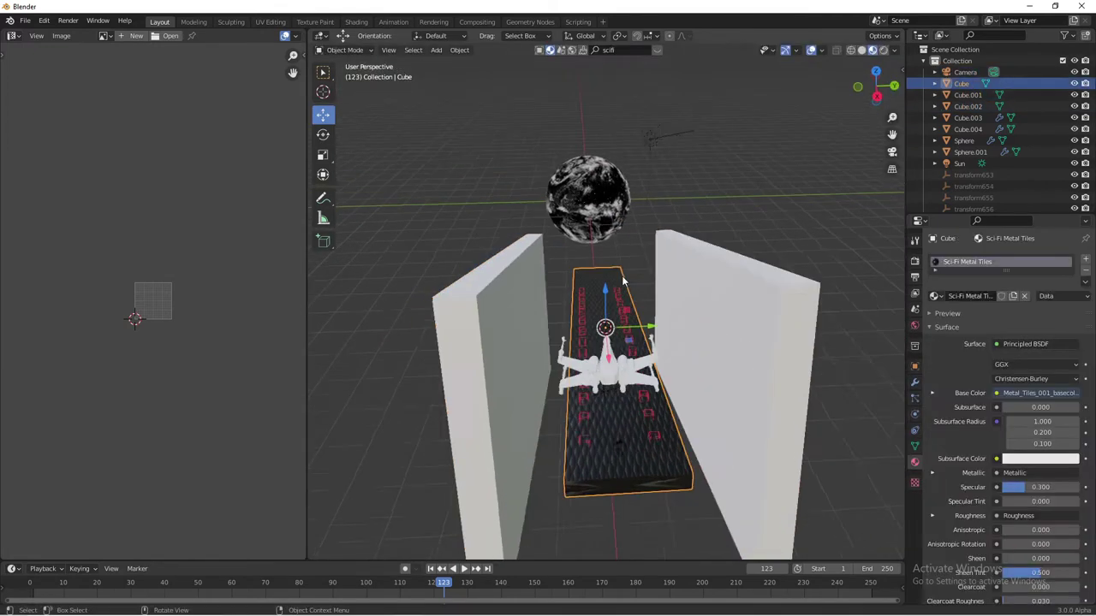
mouse_move(590, 403)
middle_mouse_down()
mouse_move(636, 281)
mouse_move(632, 352)
mouse_move(606, 349)
mouse_move(598, 412)
middle_mouse_up()
key("Tab")
left_click(632, 353)
key("e")
left_click(579, 356)
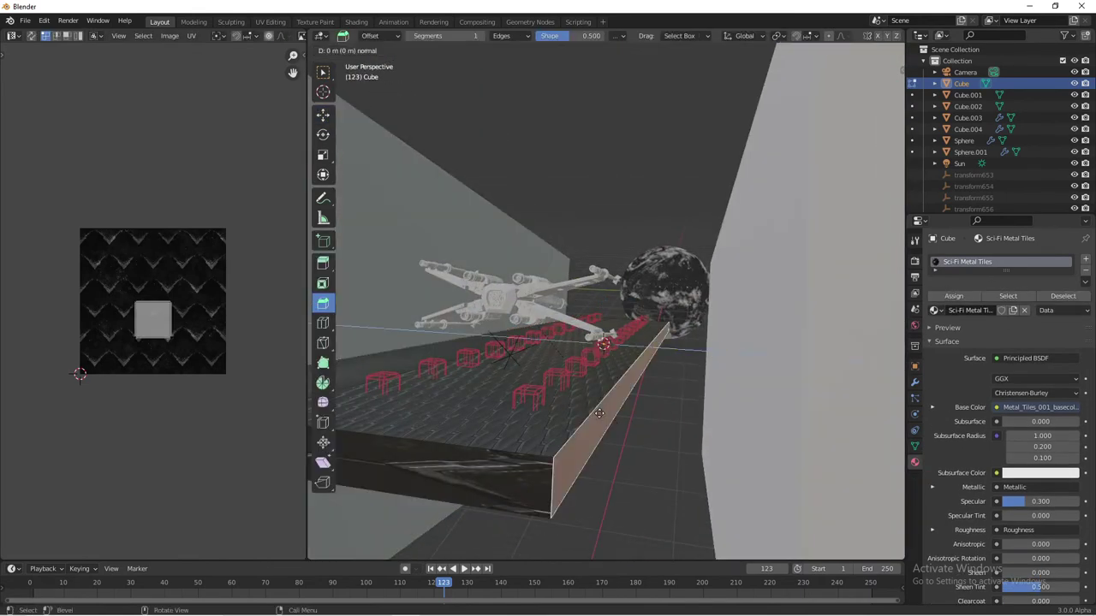
left_click(599, 413)
key("z")
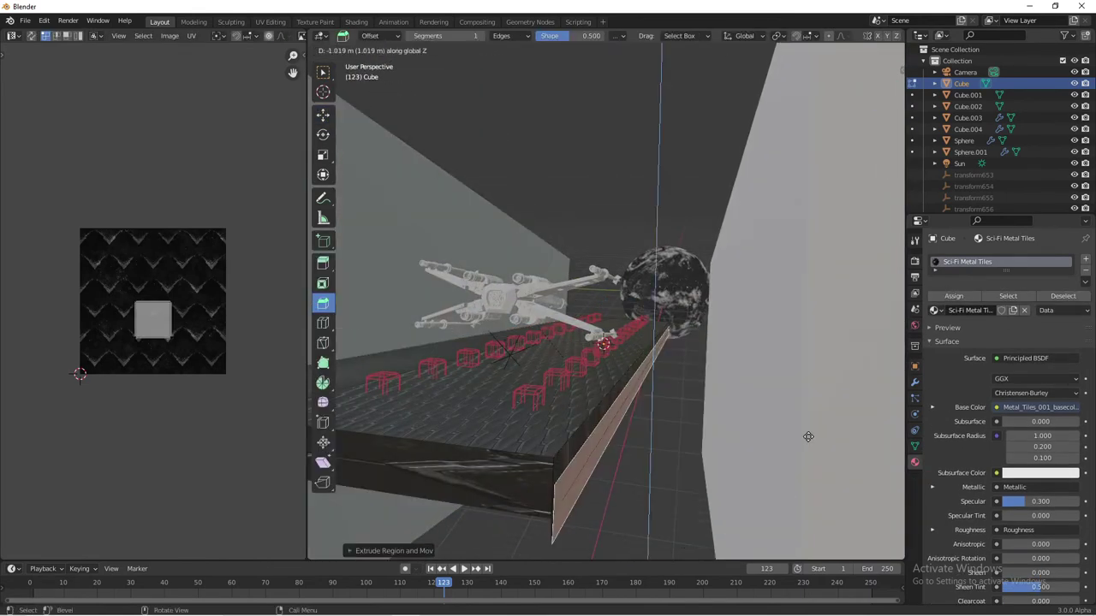
right_click(815, 437)
Step: Unwrap the right floor strip and scale its texture coordinates to match the tiles
middle_click_drag(815, 438, 716, 417)
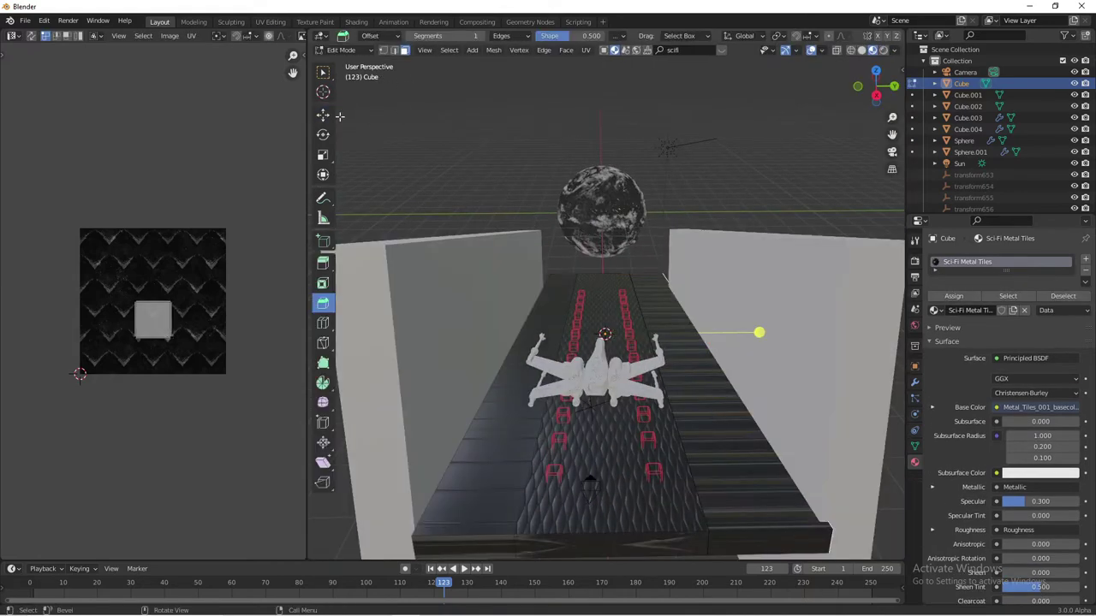
key("u")
left_click(702, 417)
key("s")
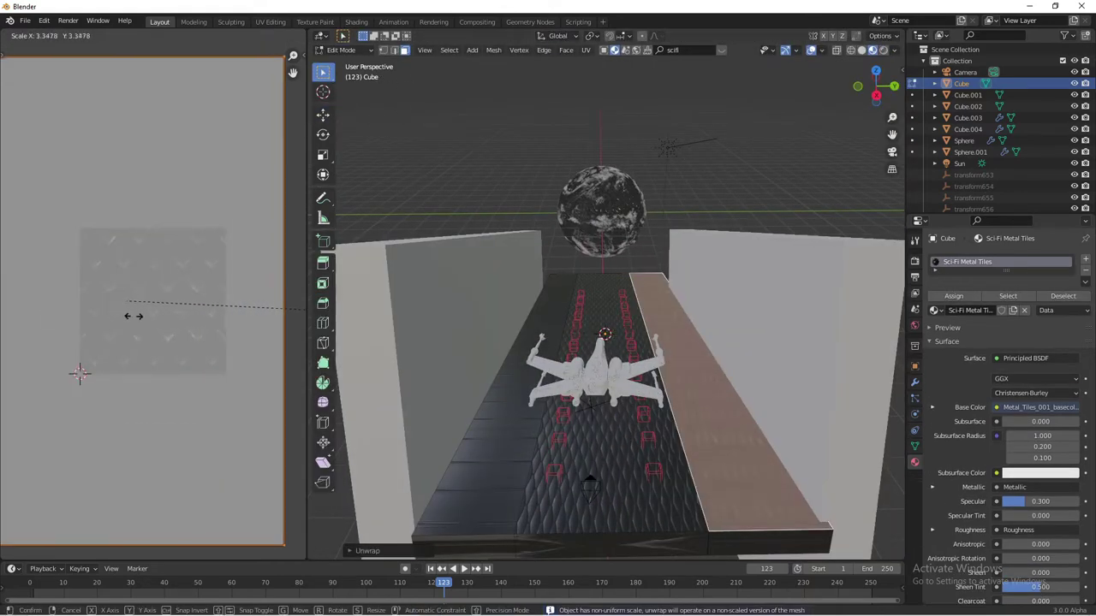
left_click(151, 316)
key("Tab")
key("Tab")
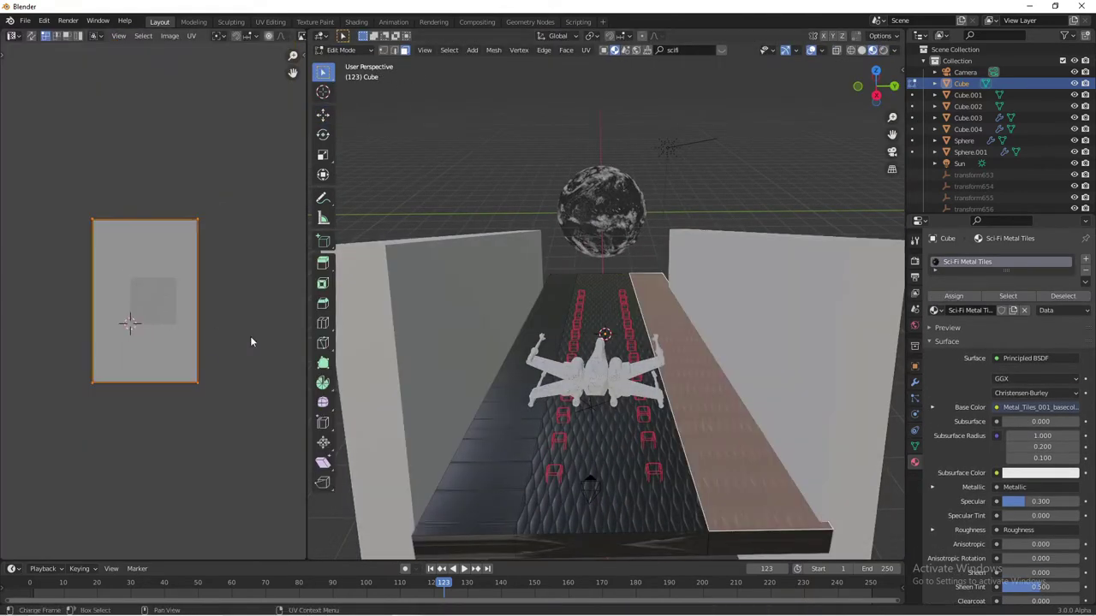
left_click(195, 310)
Step: Unwrap the left floor strip and rotate its texture coordinates 90°
key("Tab")
left_click(514, 436)
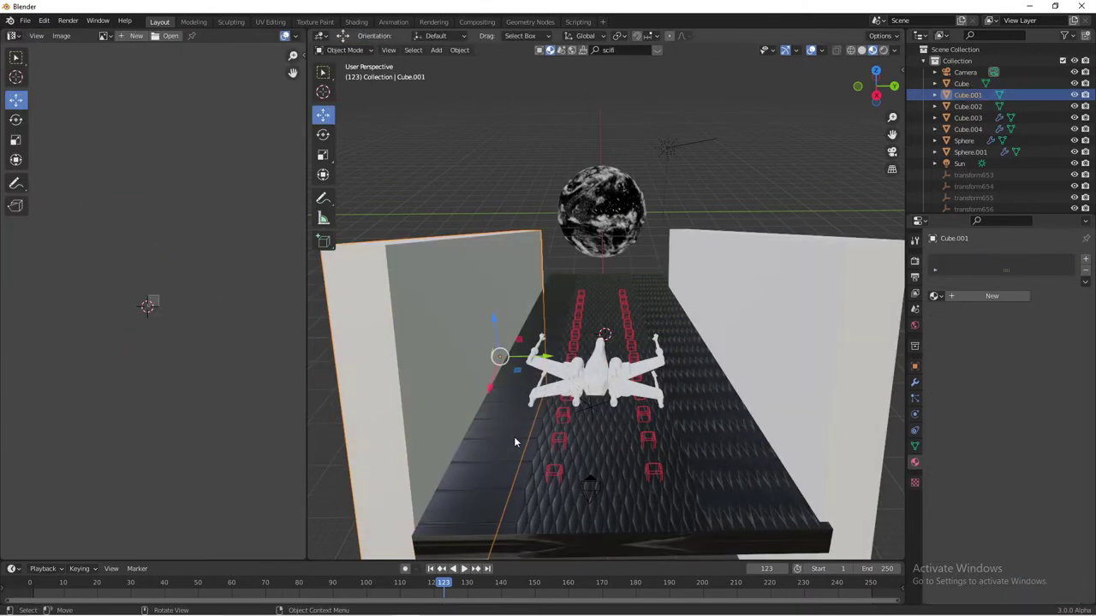
key("Tab")
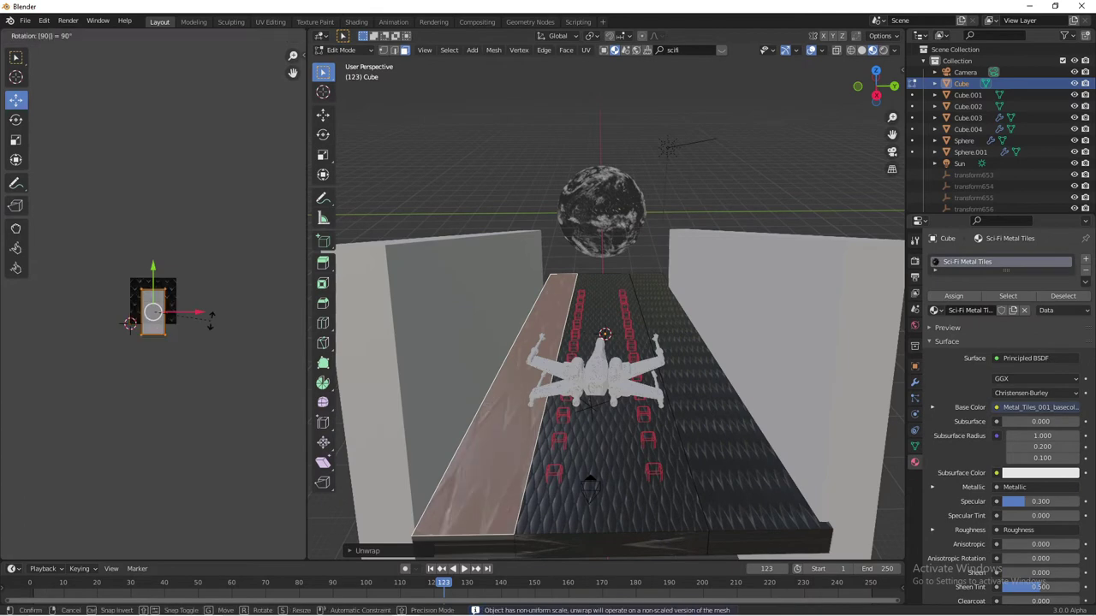
key("s")
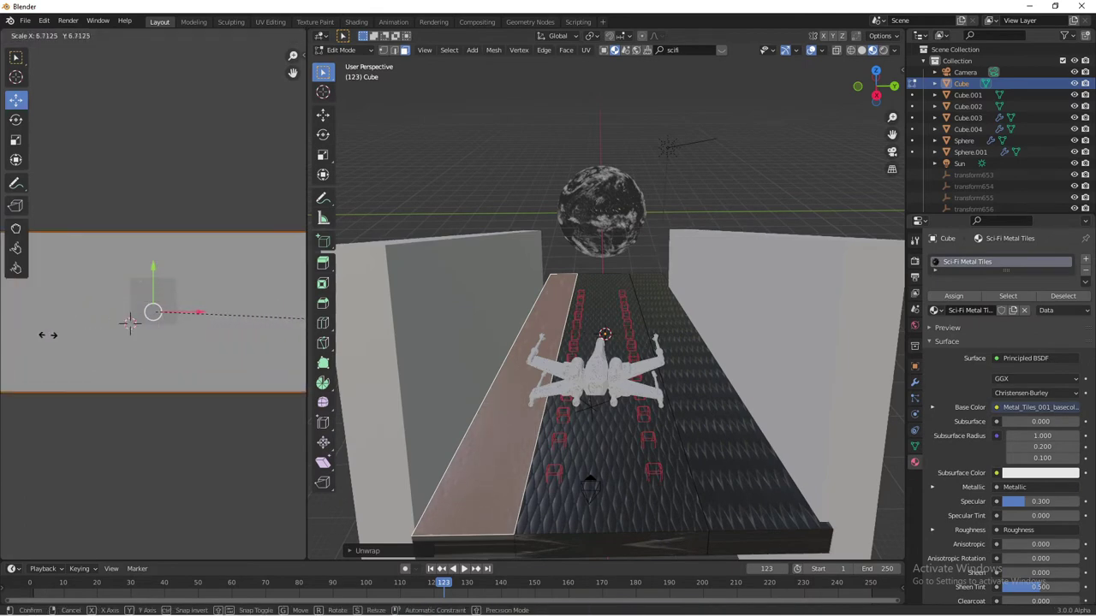
key("Escape")
key("ctrl+z")
type("90")
key("Return")
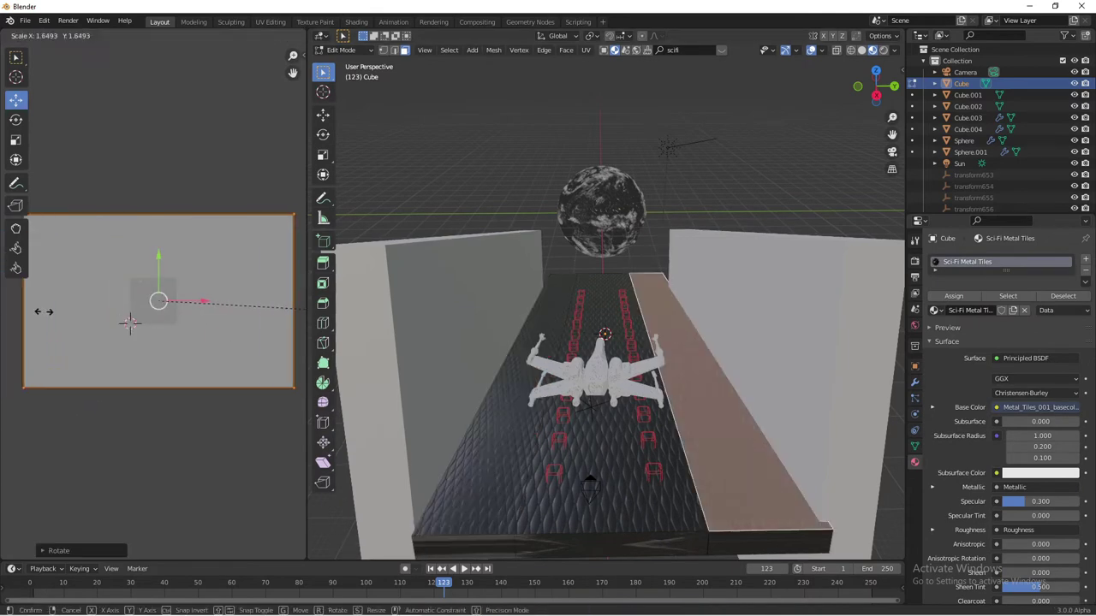
key("Tab")
Step: Pull the X-wing farther down the corridor and check the camera framing
key("KP_0")
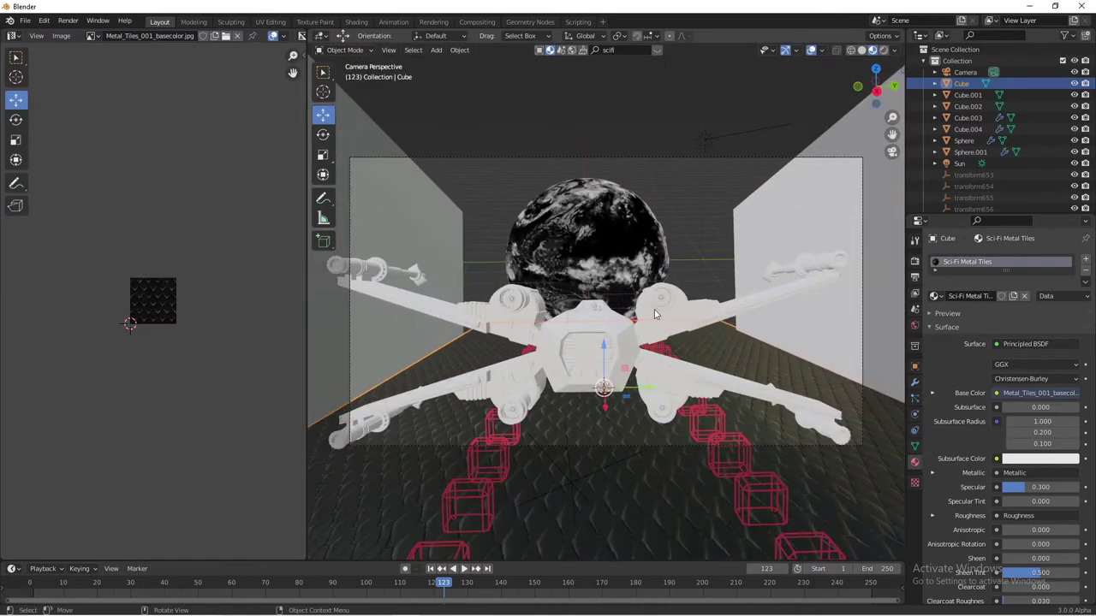
left_click(703, 328)
middle_click_drag(703, 328, 576, 320)
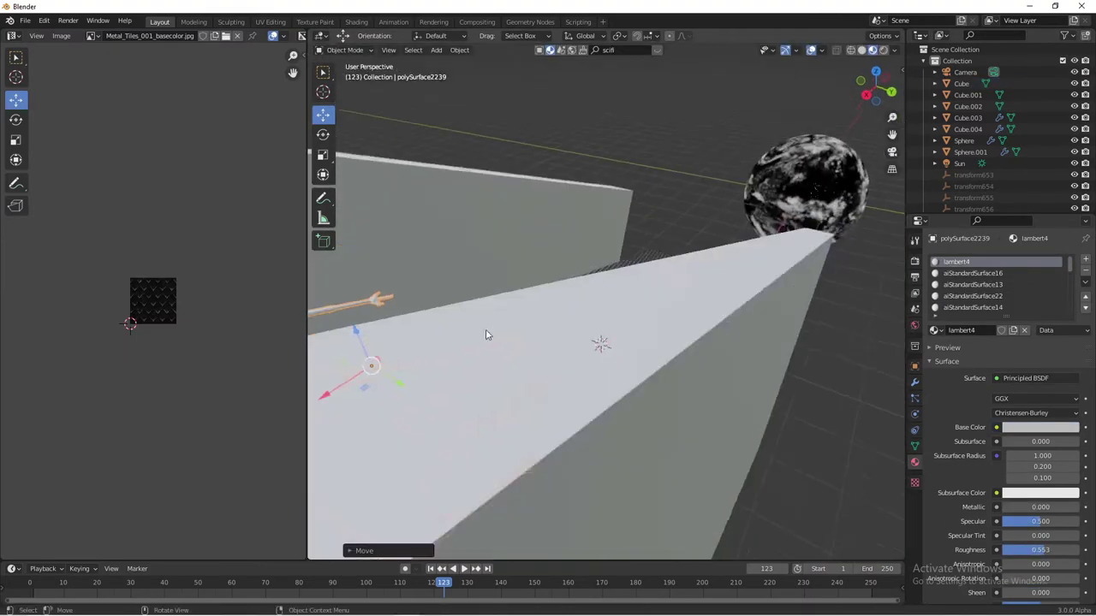
key("KP_0")
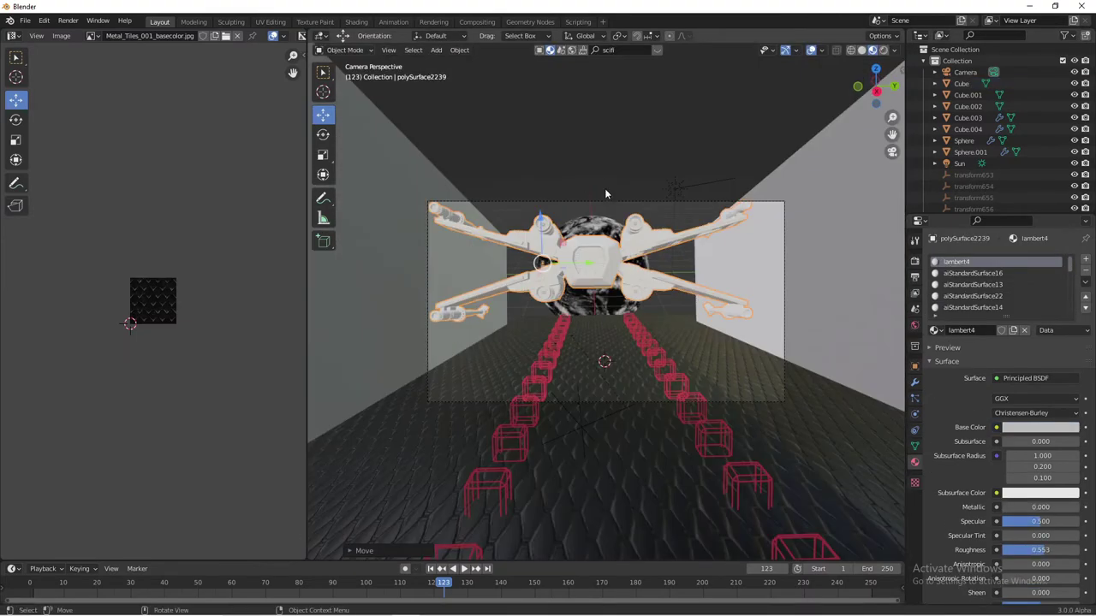
Step: Preview in Rendered shading, select the right wall Cube.002 and browse sci-fi materials
left_click(884, 50)
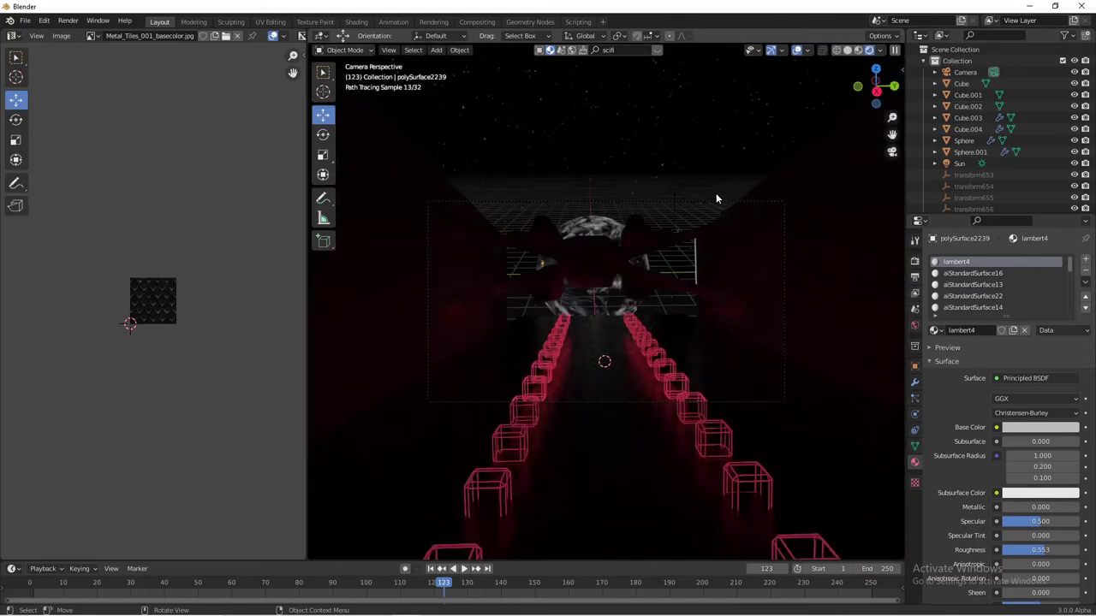
mouse_move(715, 193)
middle_mouse_down()
mouse_move(592, 281)
mouse_move(753, 257)
middle_mouse_up()
left_click(754, 257)
left_click(617, 50)
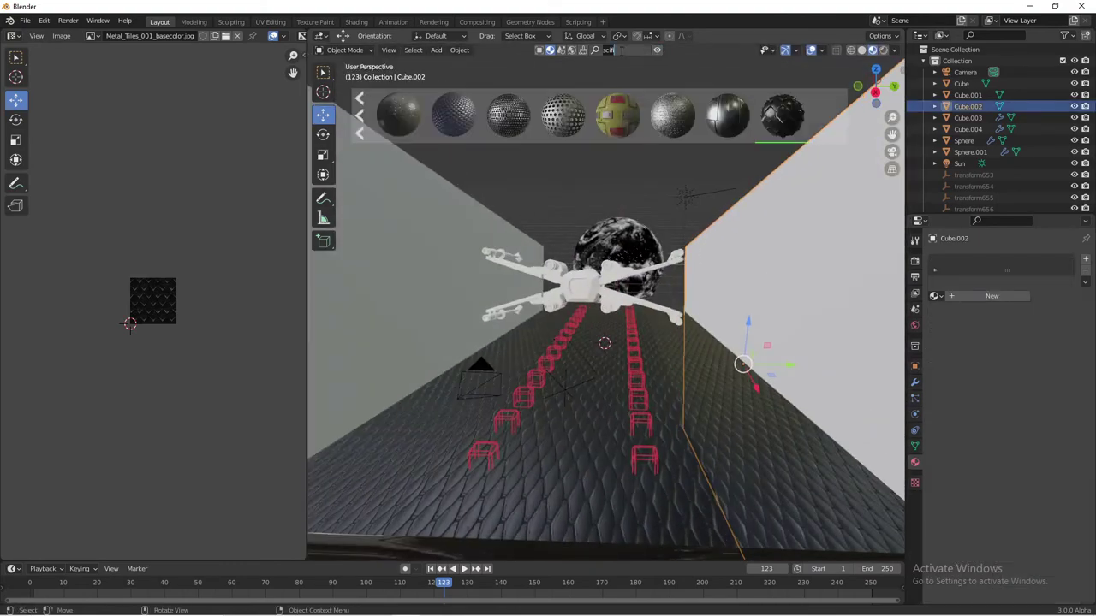
scroll(638, 111, "up", 5)
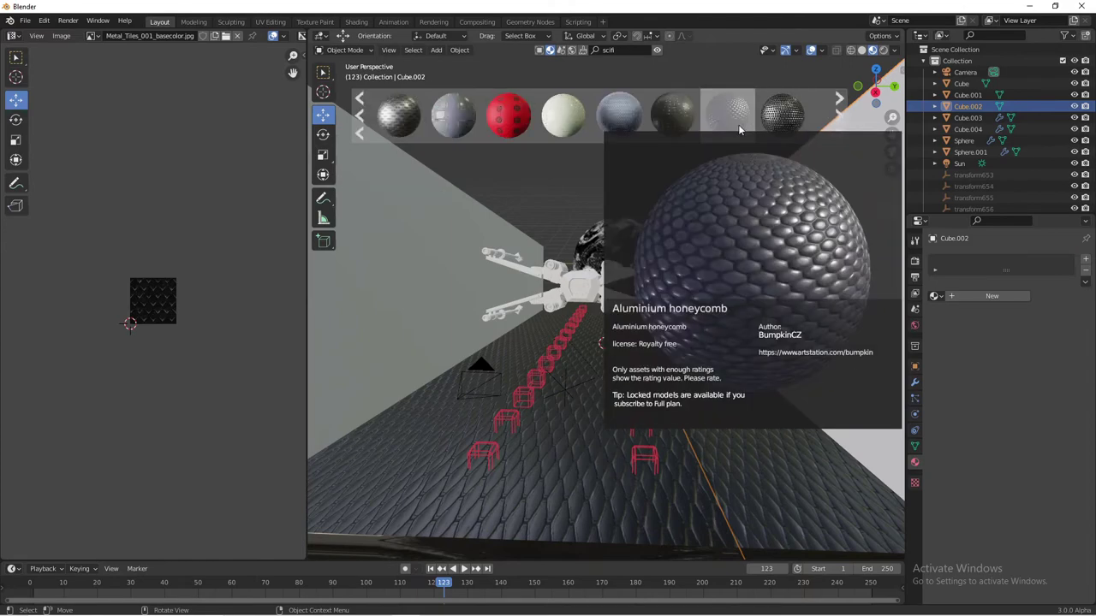
scroll(677, 120, "down", 5)
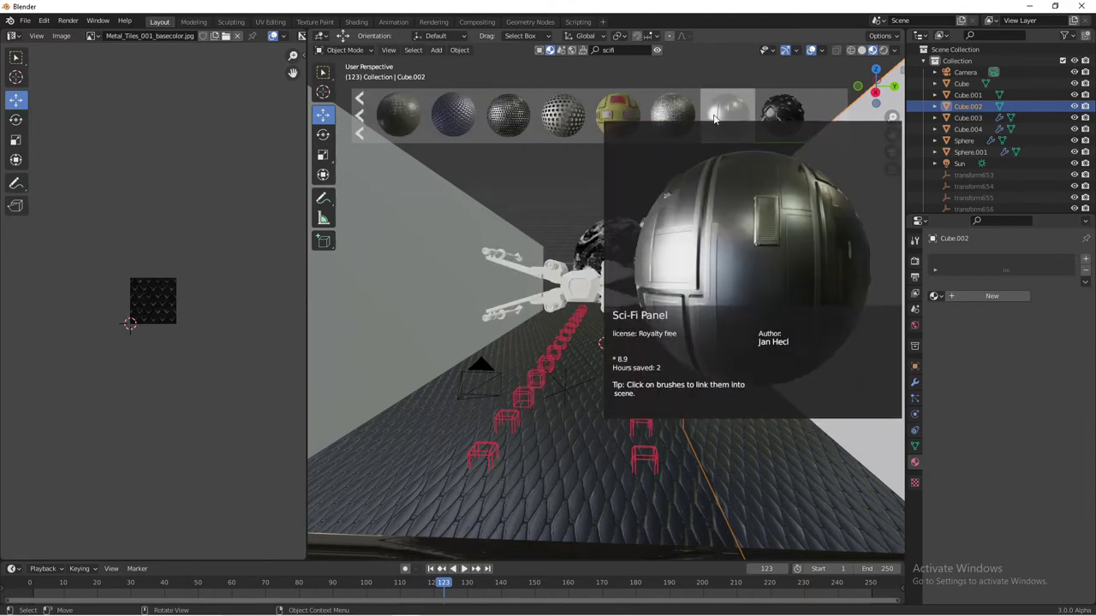
Step: Apply the Sci-Fi Panel material to the right wall and unwrap its faces
left_click_drag(715, 118, 819, 232)
mouse_move(820, 232)
middle_mouse_down()
mouse_move(783, 214)
mouse_move(805, 252)
middle_mouse_up()
key("Tab")
key("u")
left_click(805, 252)
key("Tab")
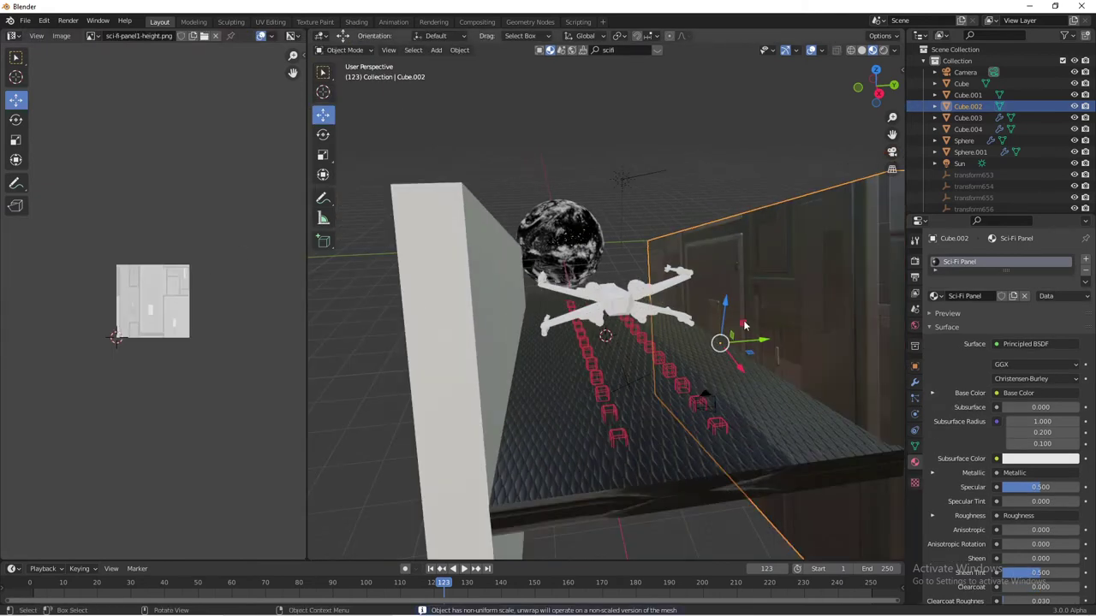
Step: Scale the right wall's texture coordinates by 50, then select the left wall
key("Tab")
type("s5")
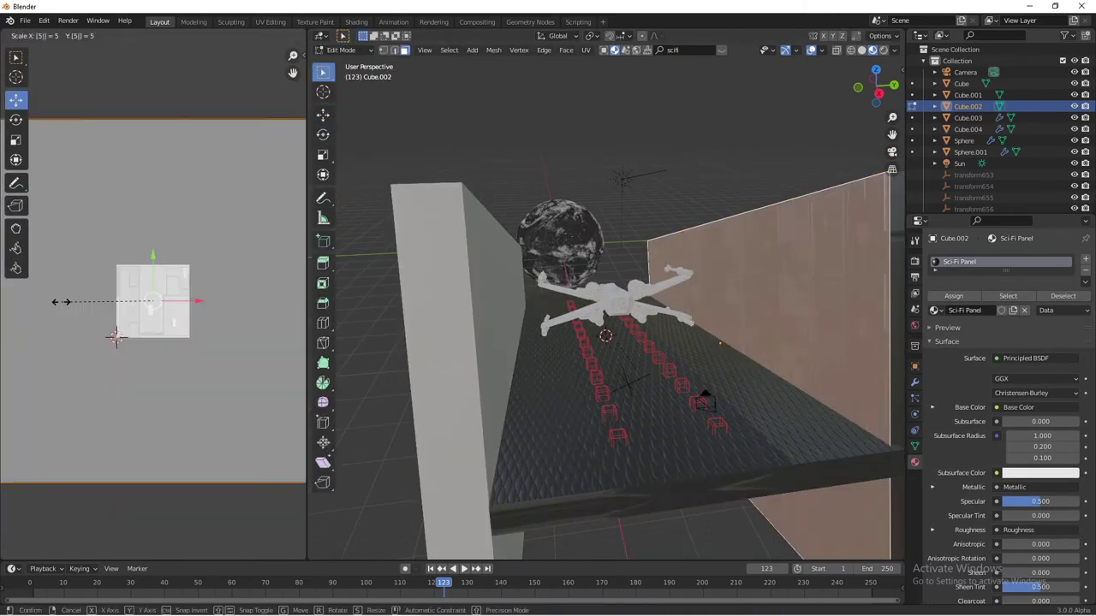
type("0")
key("Tab")
middle_click_drag(514, 326, 413, 265)
left_click(414, 265)
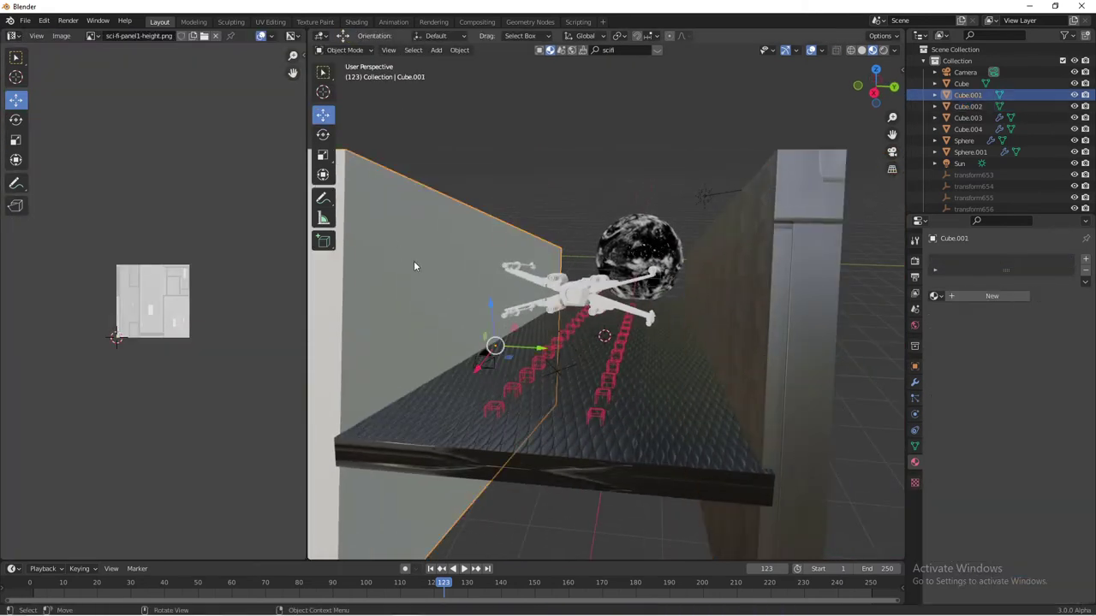
Step: Assign the Sci-Fi Panel material to the left wall Cube.001 and unwrap it
left_click(936, 296)
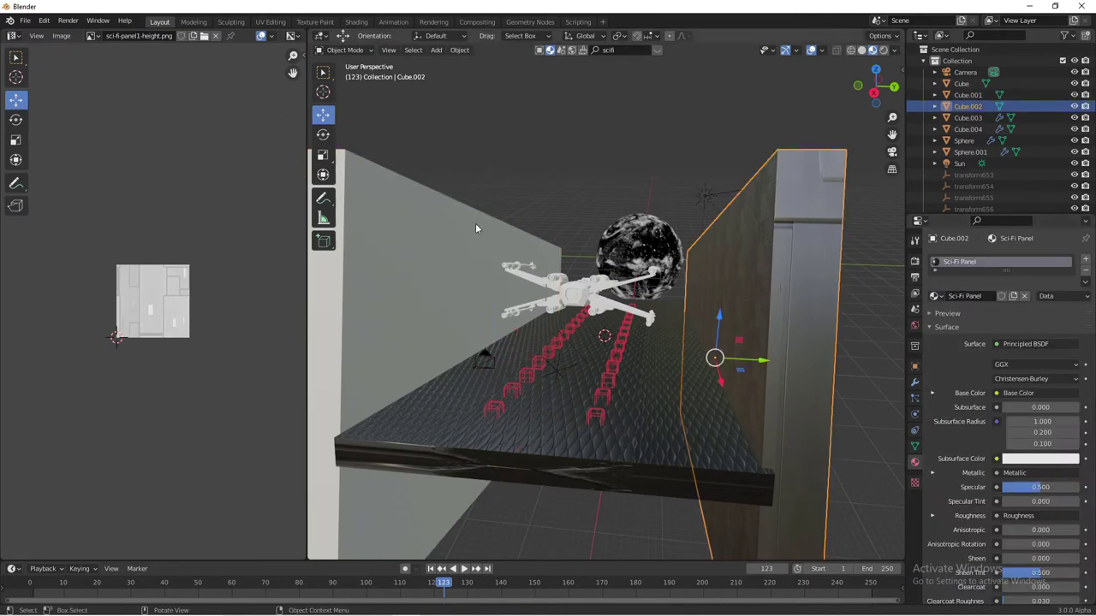
type("sc")
left_click(959, 314)
key("Tab")
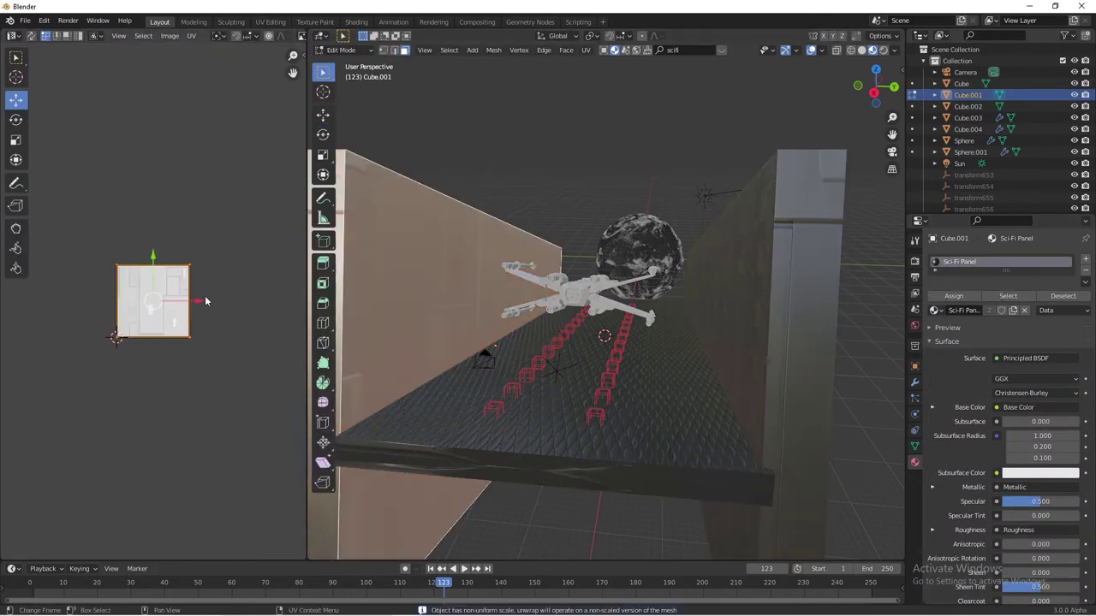
key("Tab")
Step: Preview the paneled corridor in Rendered shading from the camera and around it
key("KP_0")
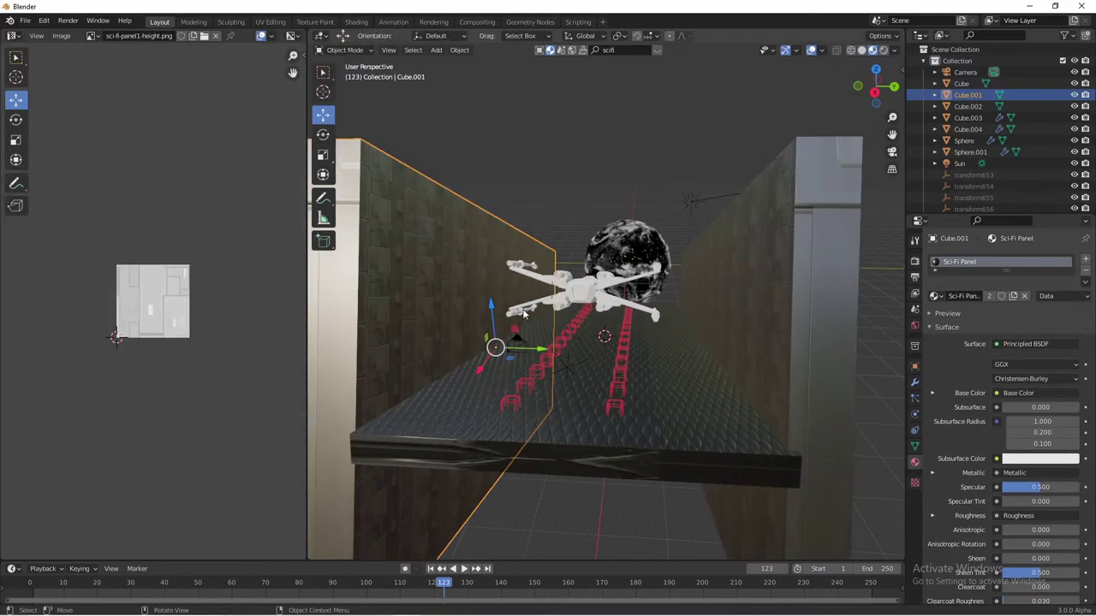
left_click(884, 50)
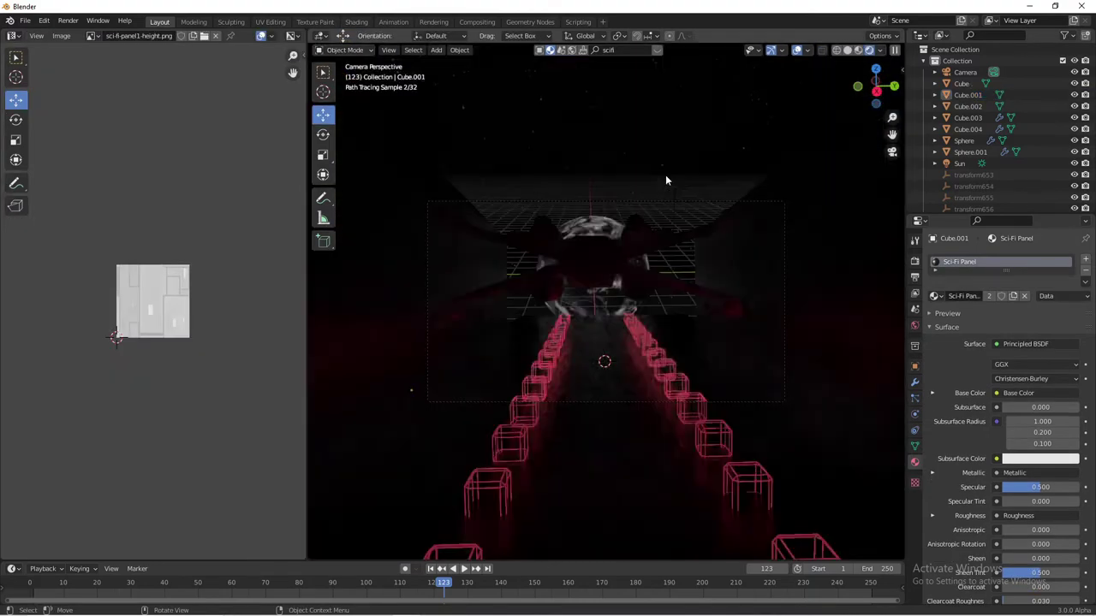
mouse_move(777, 151)
middle_mouse_down()
mouse_move(723, 133)
mouse_move(720, 158)
mouse_move(639, 182)
mouse_move(504, 181)
mouse_move(500, 267)
mouse_move(709, 311)
mouse_move(732, 274)
mouse_move(621, 171)
mouse_move(527, 223)
middle_mouse_up()
left_click(709, 311)
scroll(724, 262, "up", 5)
Step: Duplicate the left wall and tilt the copy around the X axis
left_click(527, 223)
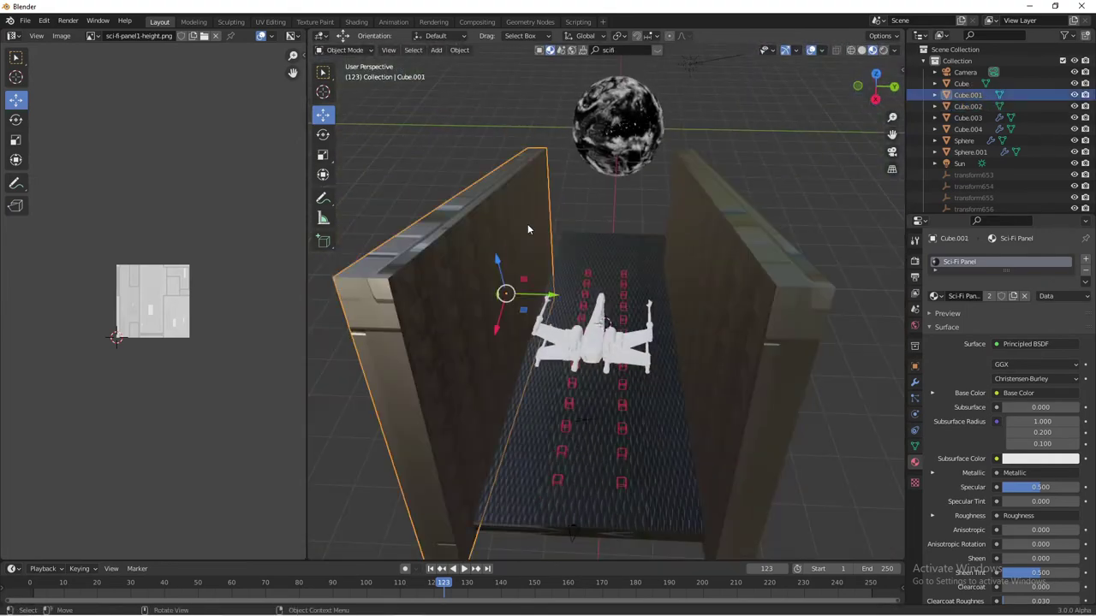
key("shift+d")
key("r")
key("y")
key("0")
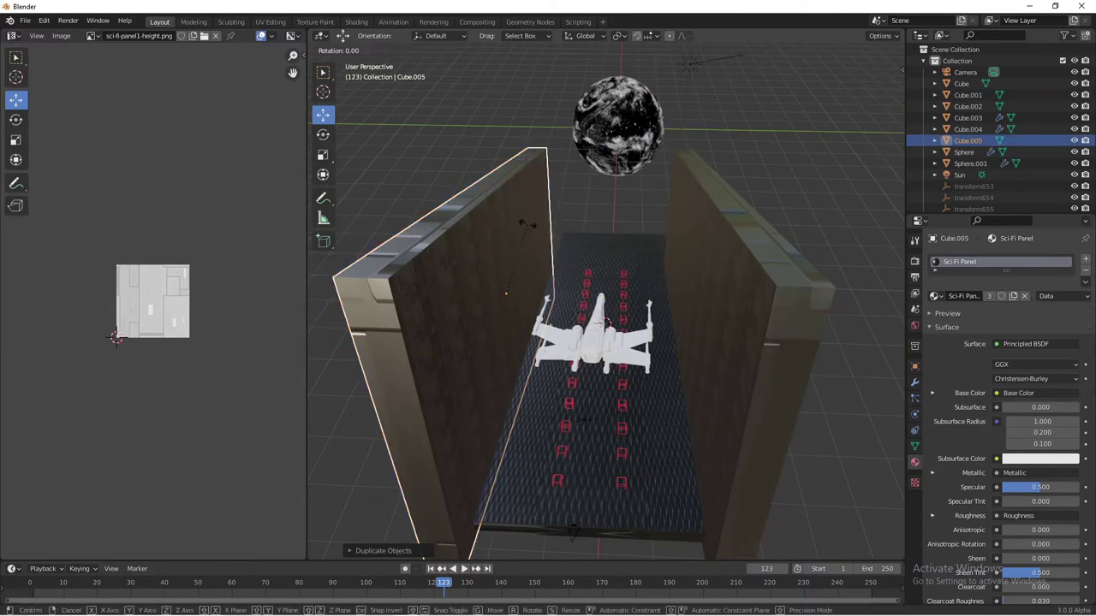
key("Escape")
mouse_move(529, 225)
middle_mouse_down()
mouse_move(506, 294)
mouse_move(509, 274)
middle_mouse_up()
Step: Turn the copy around Z so it lies flat across the corridor top
key("r")
key("x")
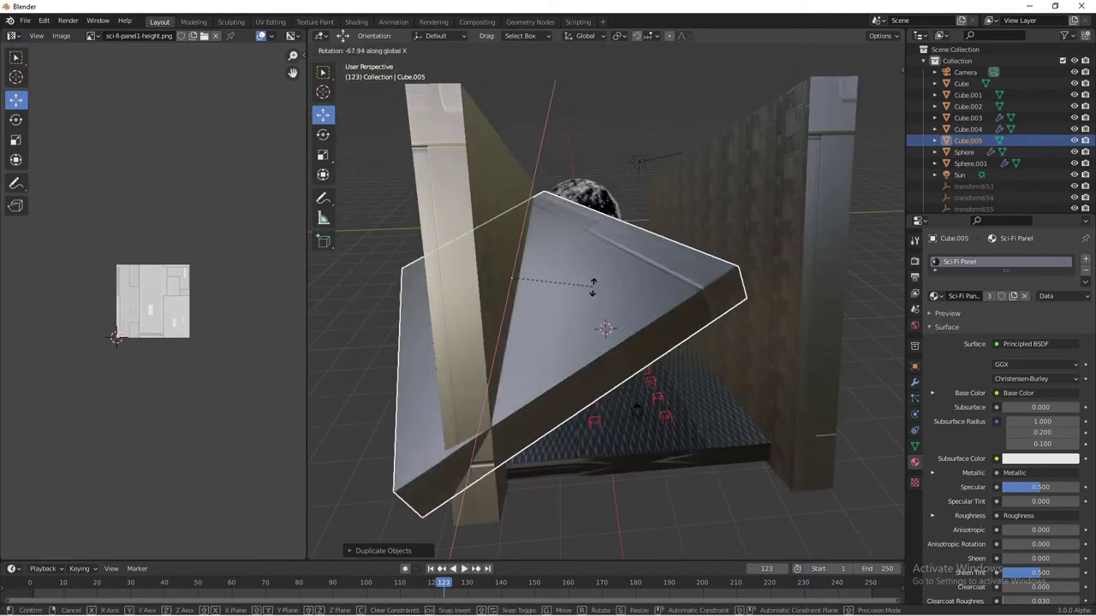
key("Escape")
middle_click_drag(593, 288, 567, 271)
key("r")
key("z")
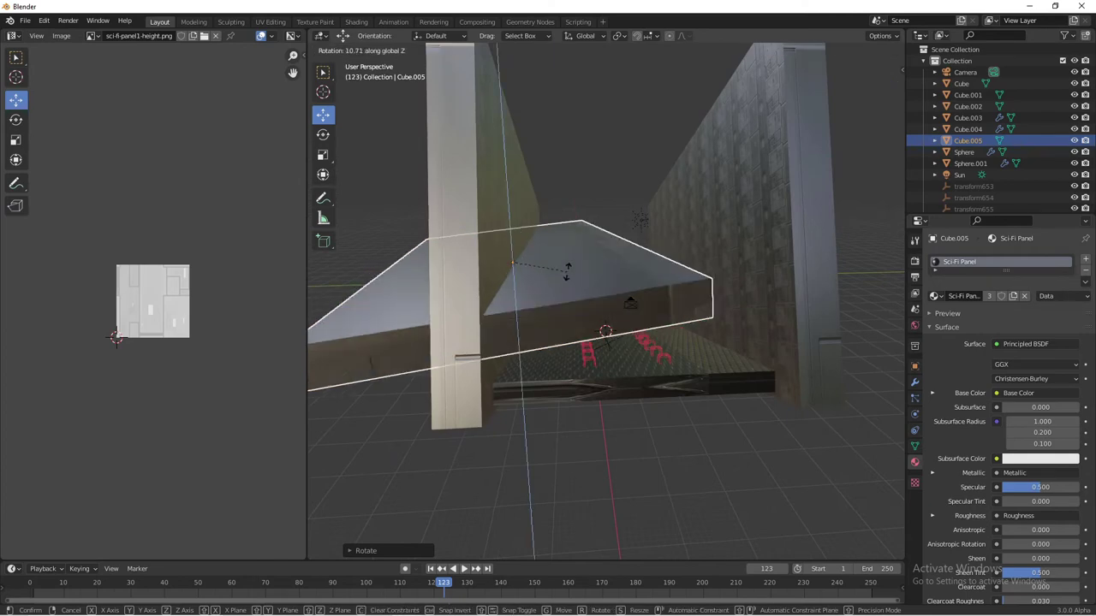
left_click(599, 274)
Step: Tilt the roof slab slightly around X to level it over the corridor
scroll(552, 166, "down", 3)
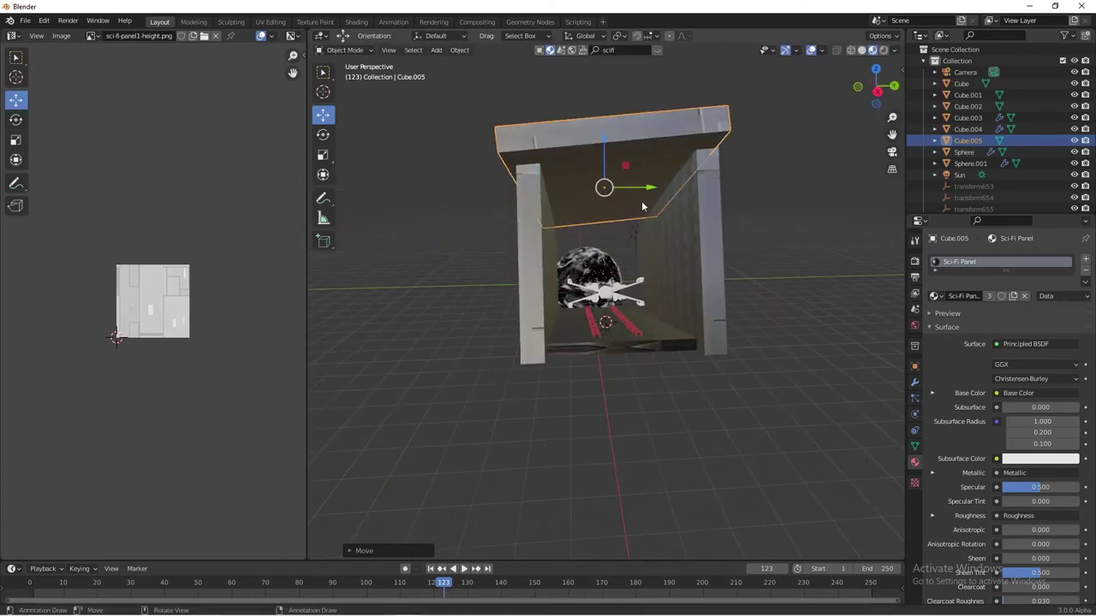
middle_click_drag(642, 206, 648, 213)
scroll(657, 151, "up", 5)
scroll(658, 154, "down", 2)
scroll(658, 154, "down", 3)
key("r")
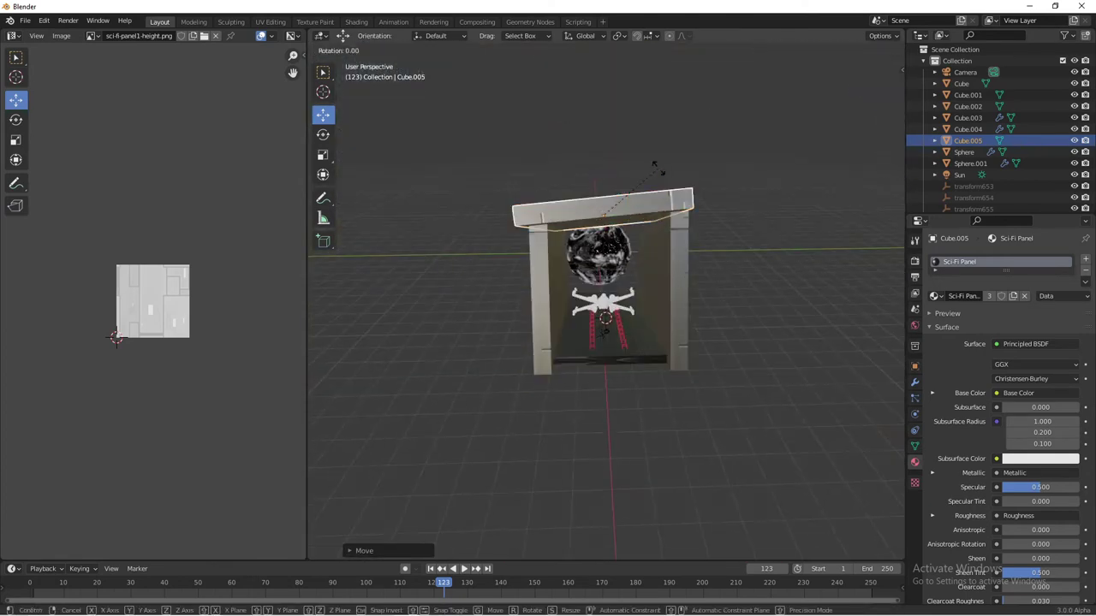
key("x")
scroll(659, 212, "up", 4)
scroll(659, 212, "up", 3)
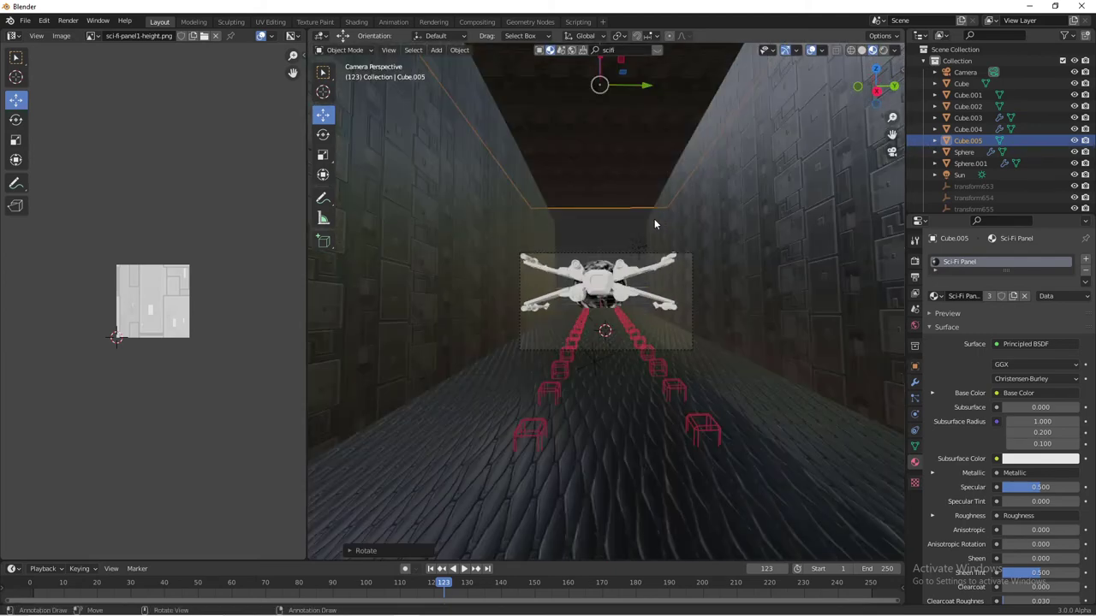
left_click(654, 219)
Step: Add a 50 W point light above the corridor and preview it in rendered shading from the camera
scroll(654, 219, "down", 5)
middle_click_drag(654, 219, 622, 138)
scroll(621, 138, "up", 5)
key("shift+a")
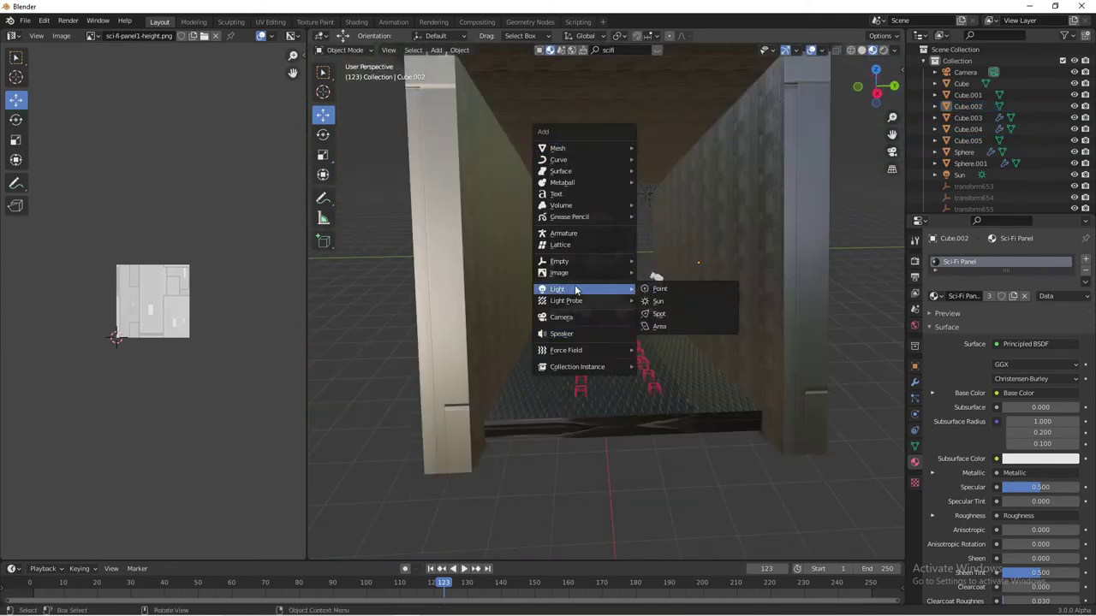
left_click(658, 289)
left_click(615, 112)
left_click(1035, 321)
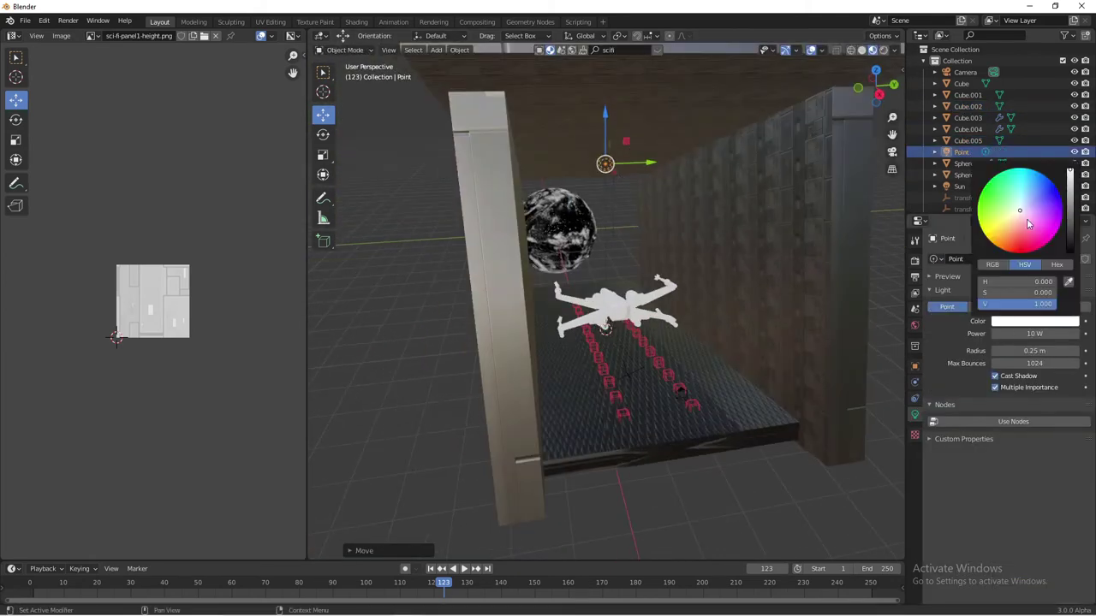
key("KP_0")
left_click(884, 50)
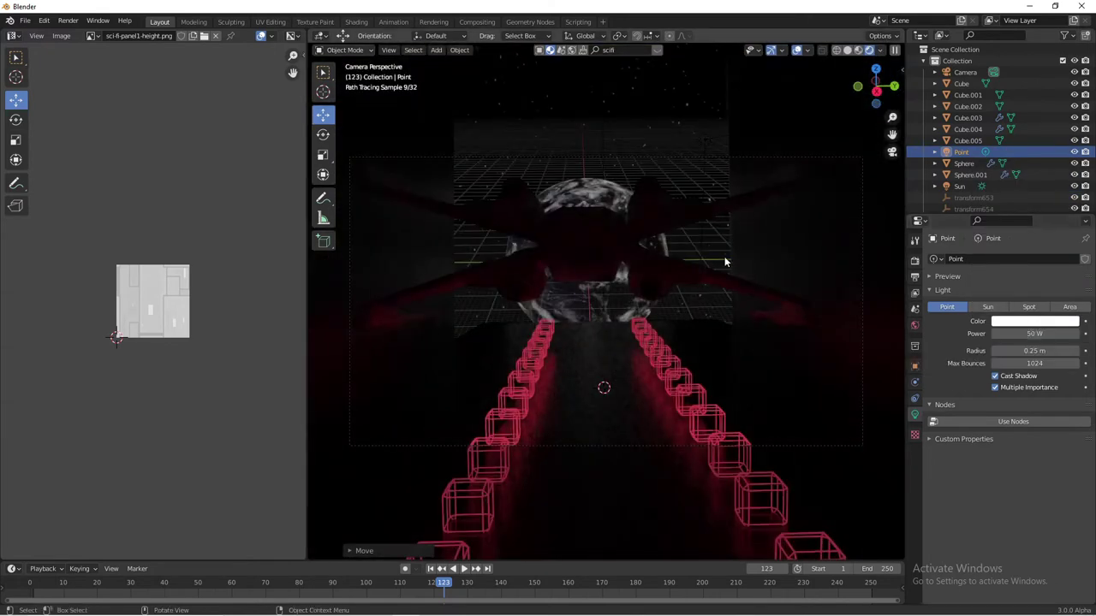
middle_click_drag(725, 261, 675, 253)
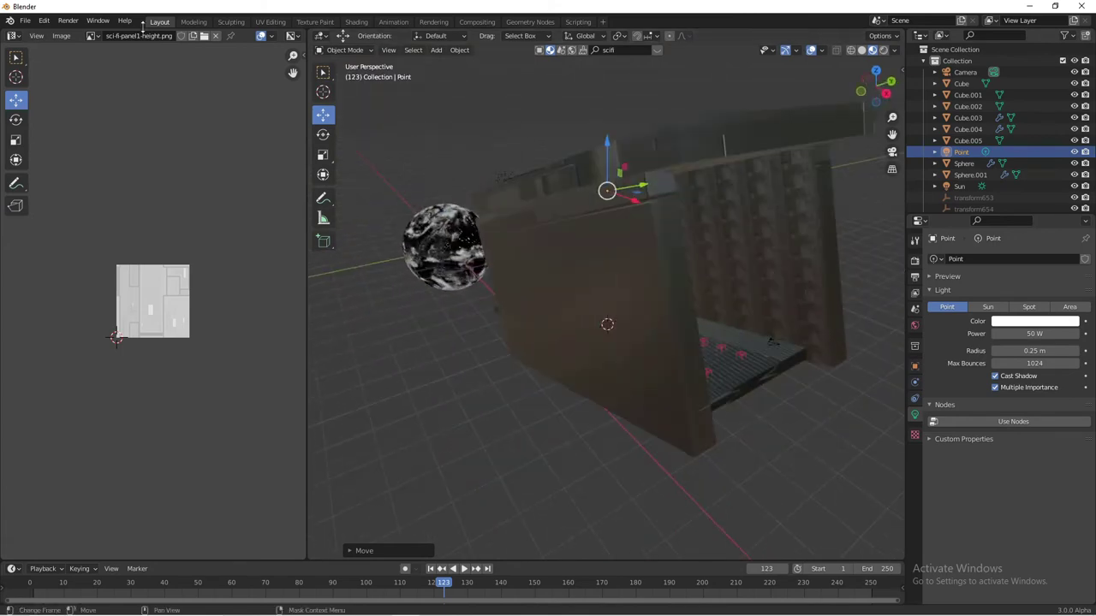
Step: Save the scene as a .blend file with Save As
left_click(25, 20)
left_click(41, 109)
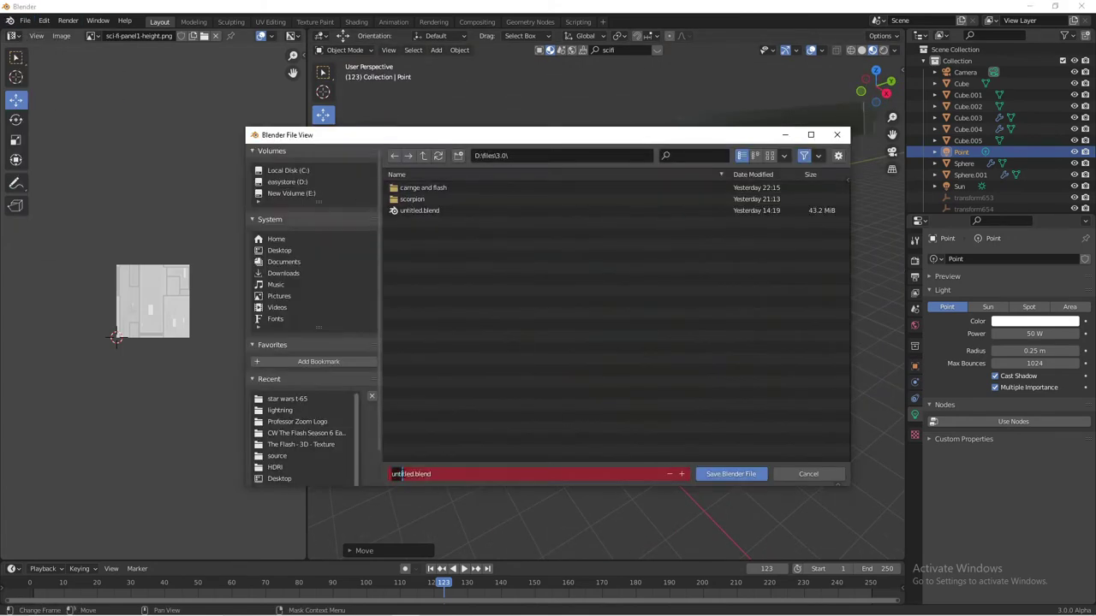
key("Return")
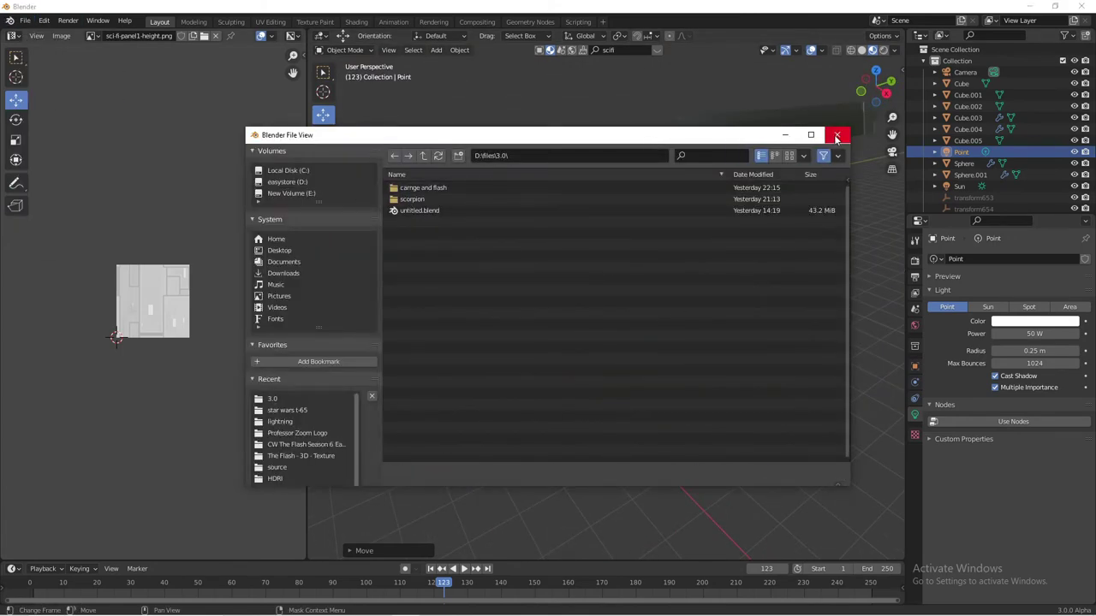
left_click(836, 138)
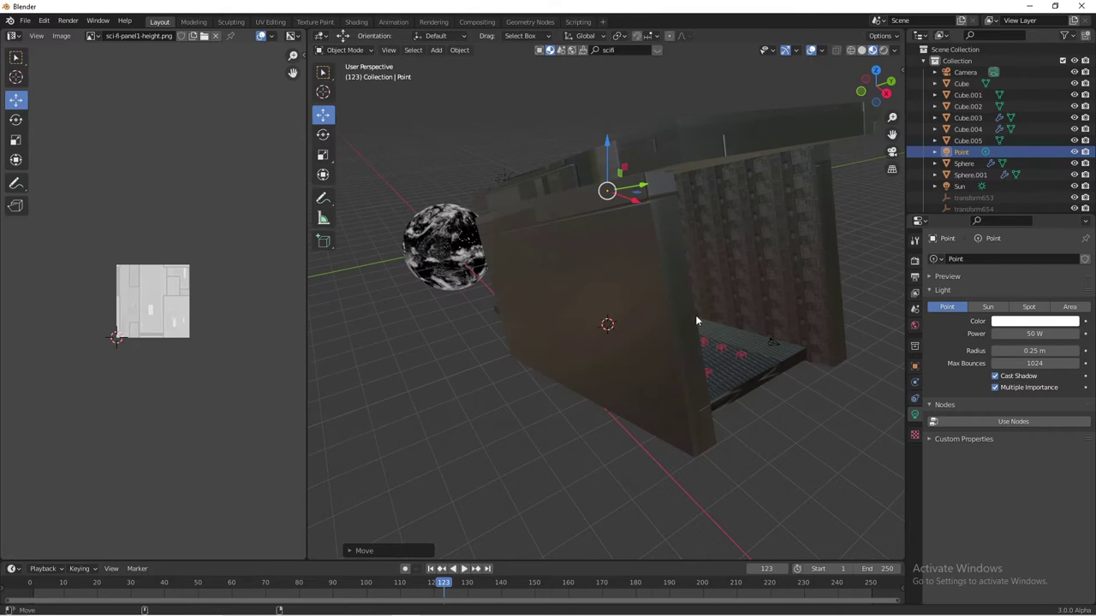
Step: Duplicate the point light, shift the copy to the right, and check it in rendered camera view
mouse_move(637, 270)
middle_mouse_down()
mouse_move(622, 126)
mouse_move(678, 182)
middle_mouse_up()
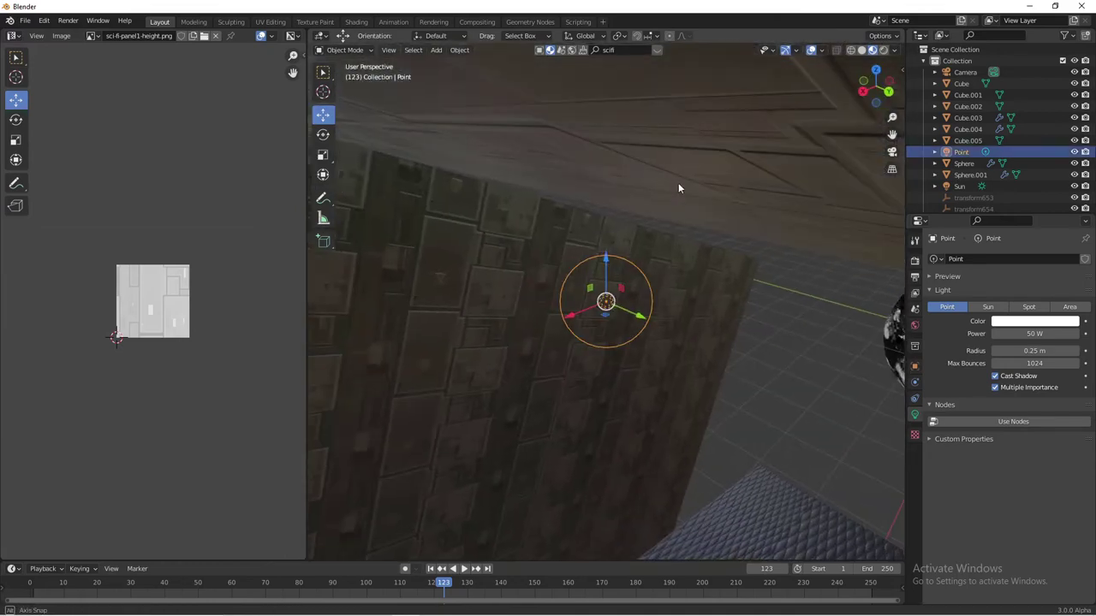
key("shift+d")
left_click(597, 317)
middle_click_drag(598, 317, 579, 304)
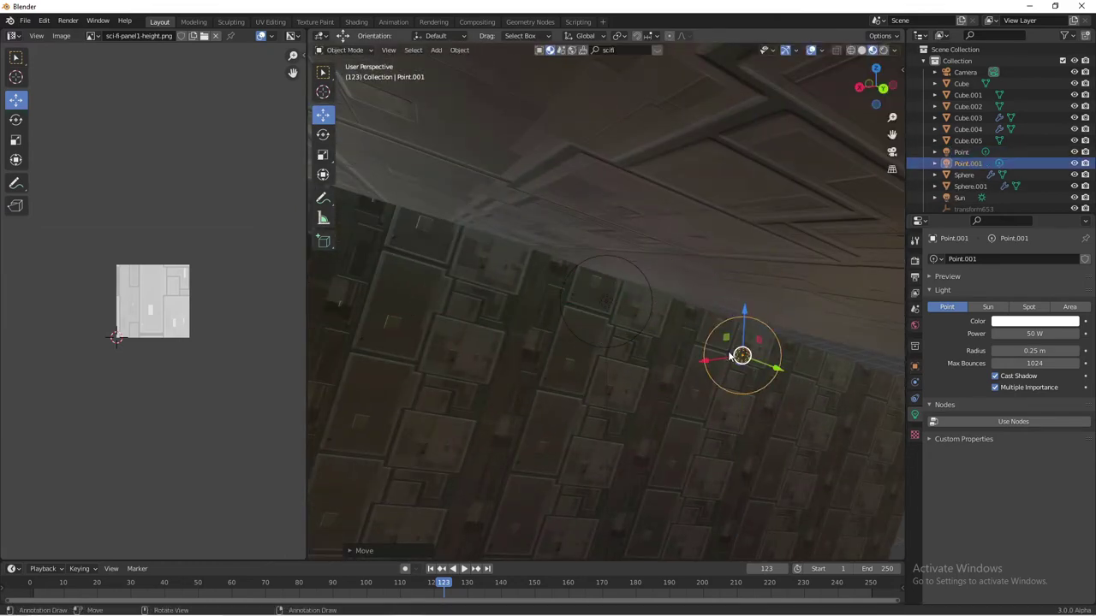
left_click_drag(732, 356, 814, 379)
key("KP_0")
key("z")
left_click(634, 218)
type("1")
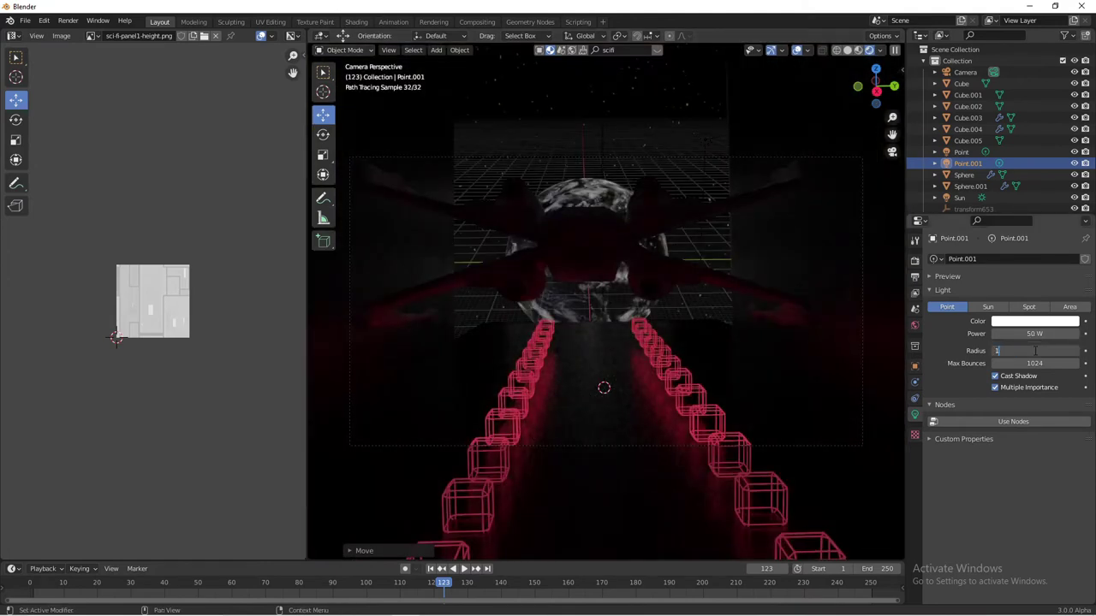
Step: Give Point a 1 m radius and move both lights into a new 'lighting' collection
left_click(962, 151)
type("1")
key("Return")
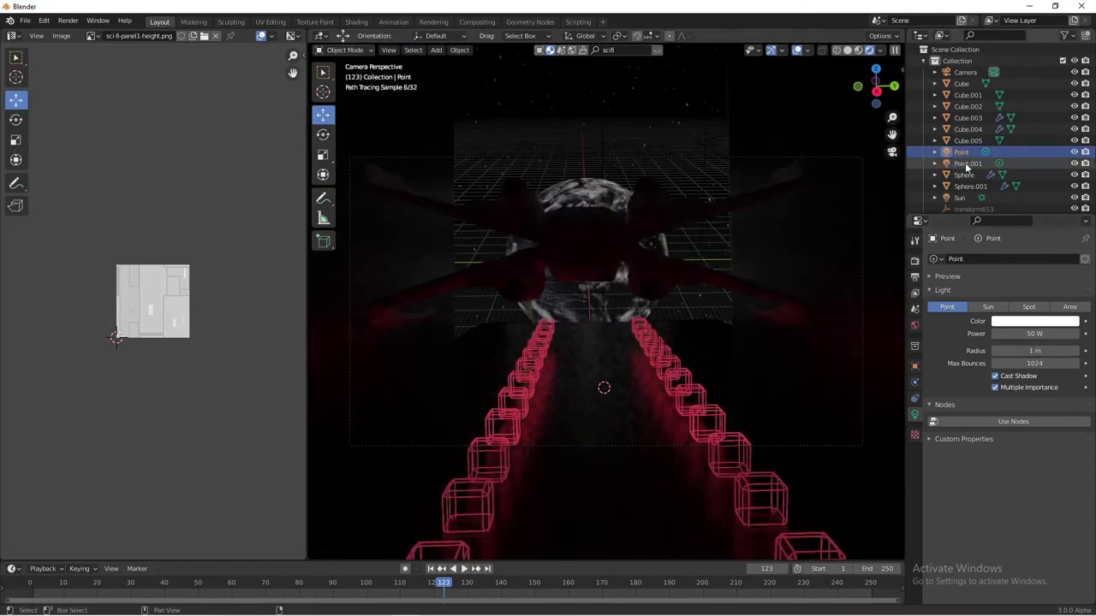
left_click(836, 166)
left_click(835, 198)
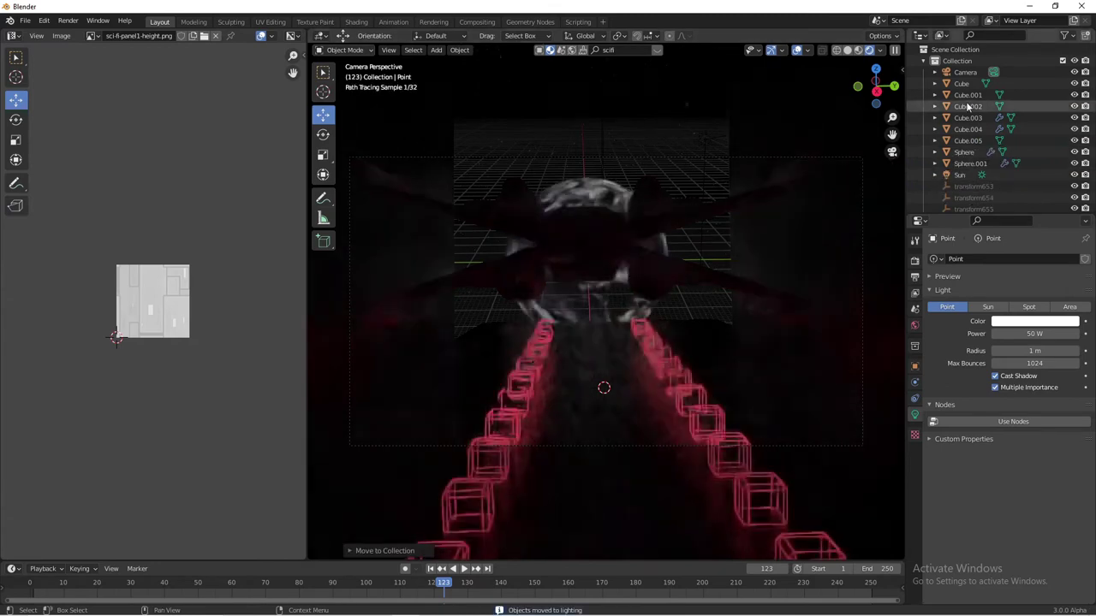
Step: Switch the lights' type from point to sun, then make Point.001 a 100 W spot light
left_click(964, 105)
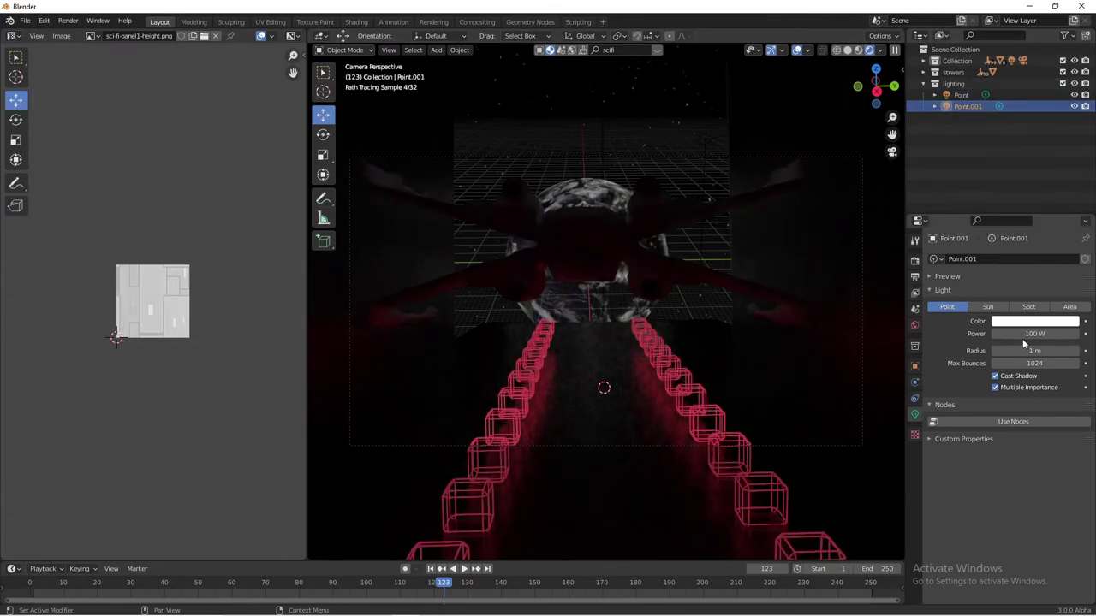
left_click(987, 307)
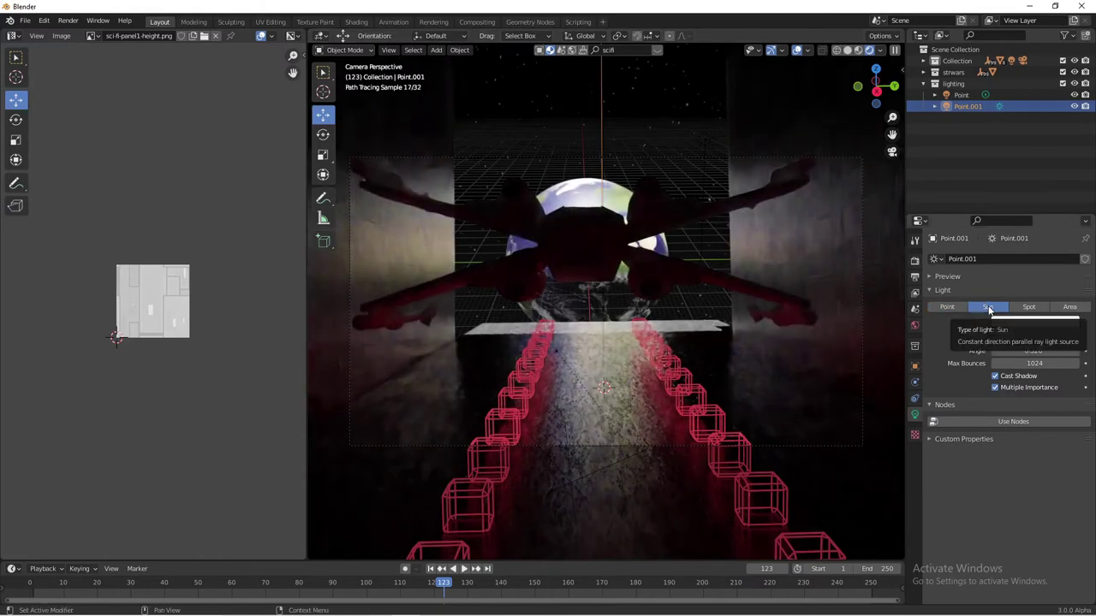
left_click(960, 94)
left_click(1003, 309)
left_click(1028, 307)
middle_click_drag(759, 218, 839, 191)
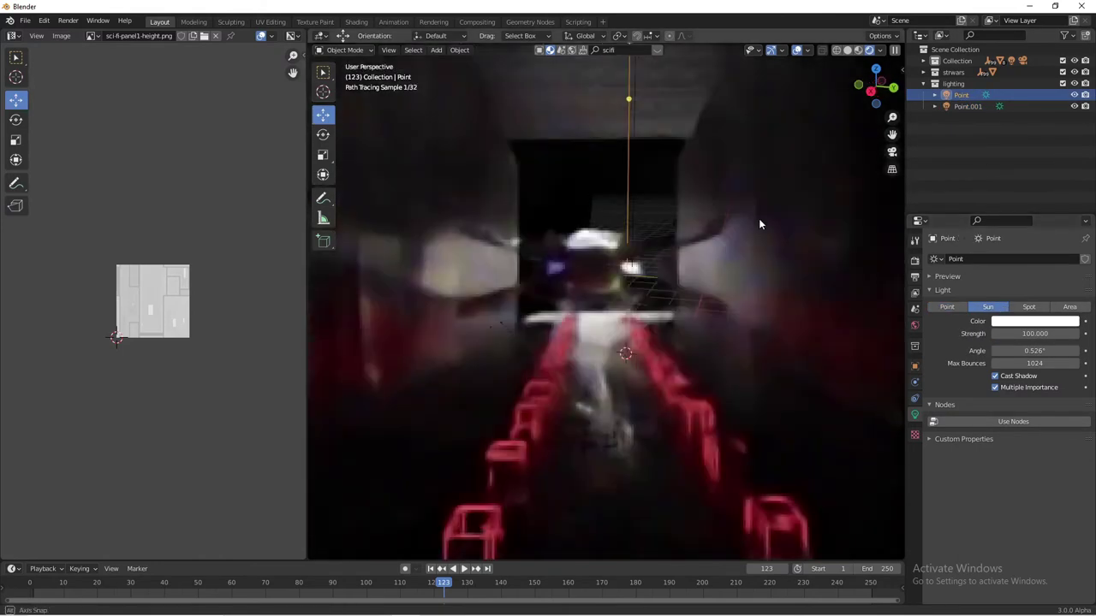
left_click(967, 105)
left_click(1028, 307)
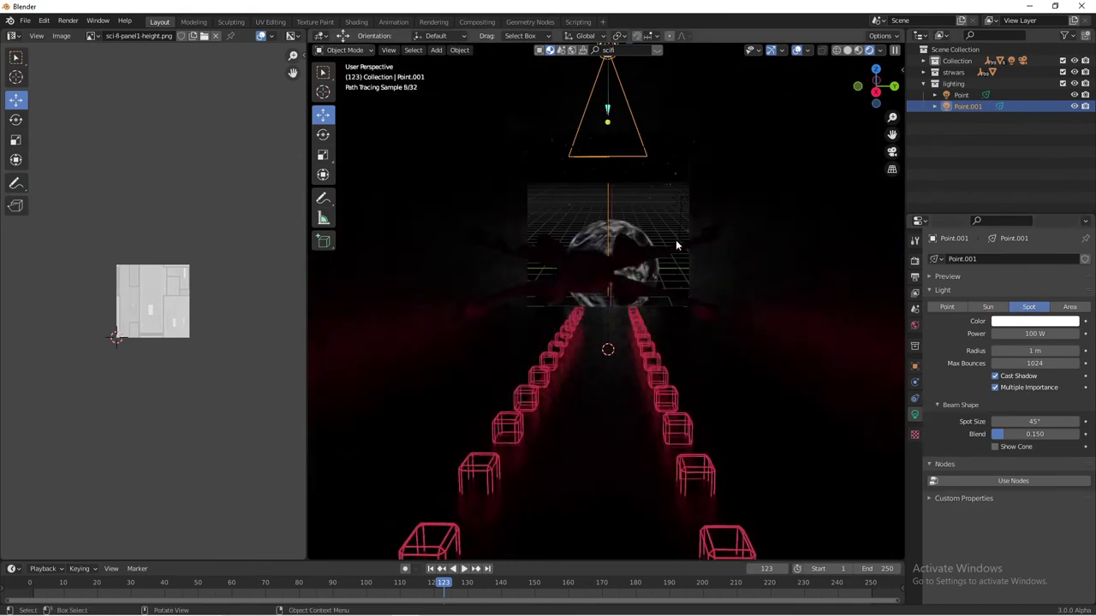
Step: Check the lighting through the camera, then delete the original Point light
middle_click_drag(837, 293, 837, 342)
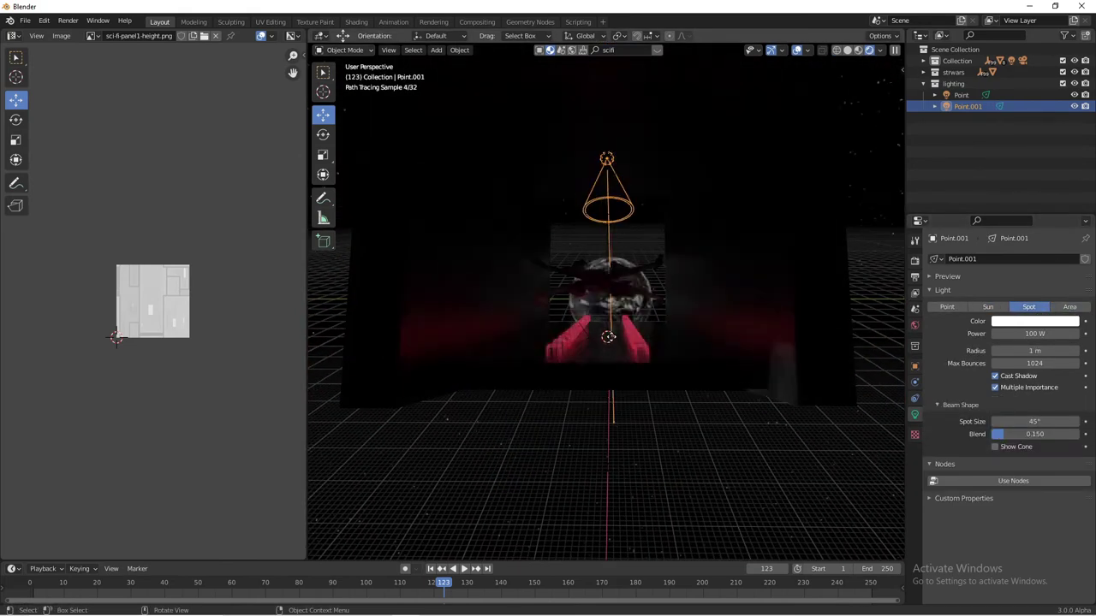
key("KP_0")
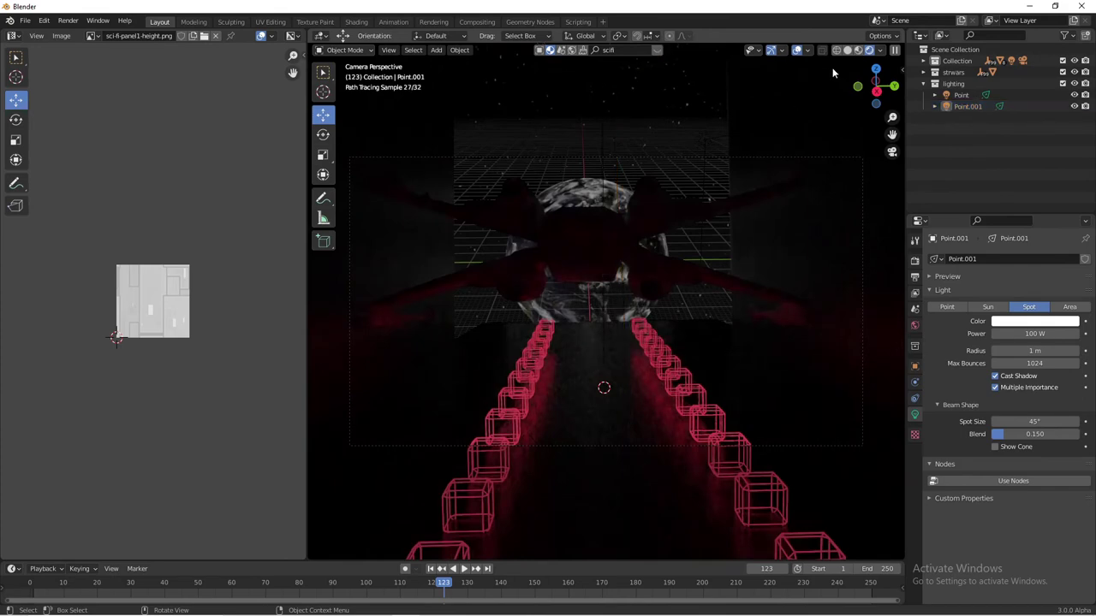
middle_click_drag(833, 73, 709, 216)
key("Delete")
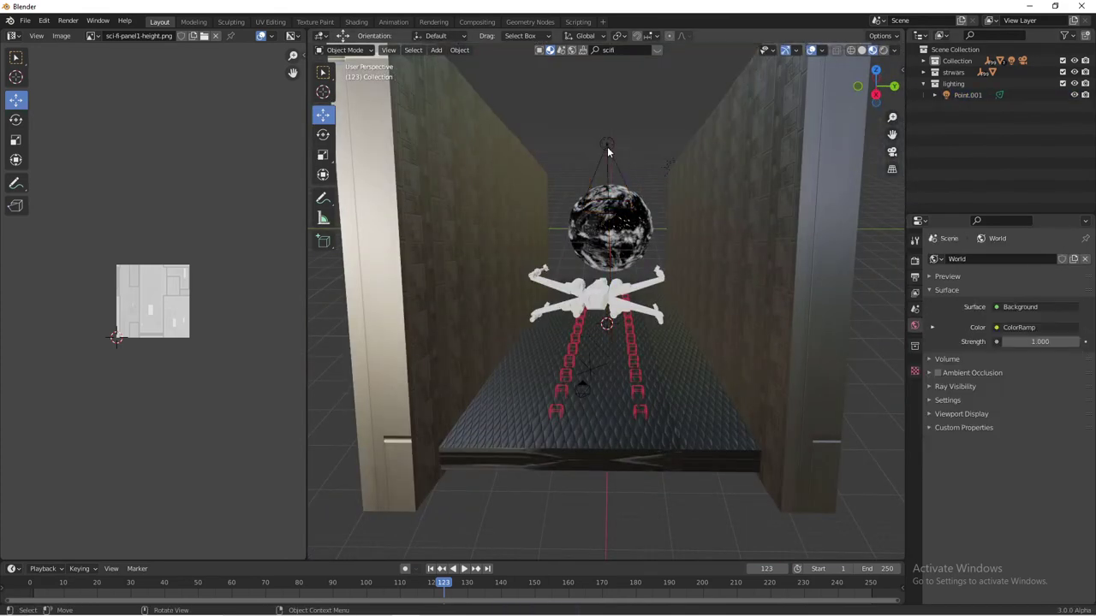
Step: Delete the remaining spot light and add a plane raised along Z above the corridor
left_click(967, 95)
key("Delete")
key("shift+a")
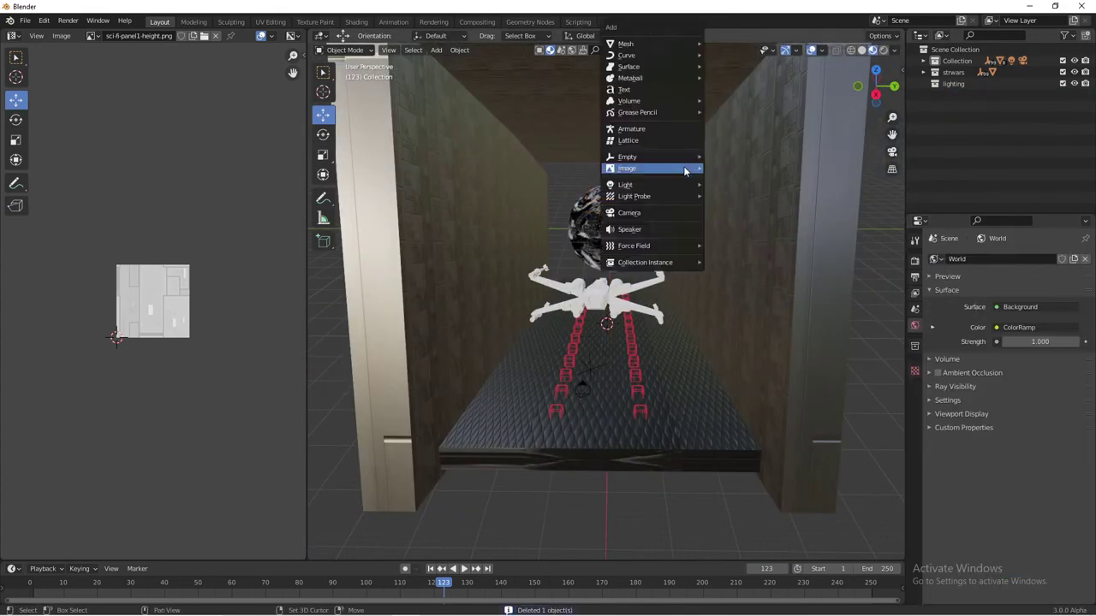
mouse_move(657, 44)
middle_mouse_down()
mouse_move(648, 316)
mouse_move(611, 195)
middle_mouse_up()
key("shift+a")
left_click(692, 171)
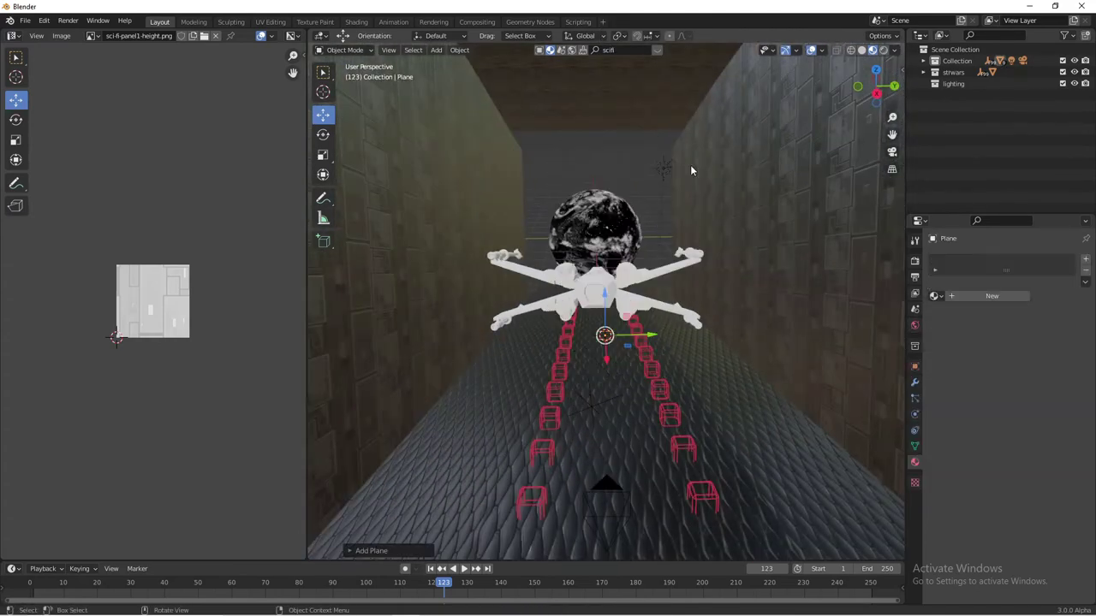
key("g")
key("z")
left_click(609, 158)
Step: Scale and rotate the plane to fit over the corridor's top opening
key("s")
left_click(472, 288)
mouse_move(472, 288)
middle_mouse_down()
mouse_move(431, 260)
mouse_move(644, 214)
mouse_move(621, 230)
mouse_move(757, 217)
mouse_move(574, 190)
middle_mouse_up()
key("r")
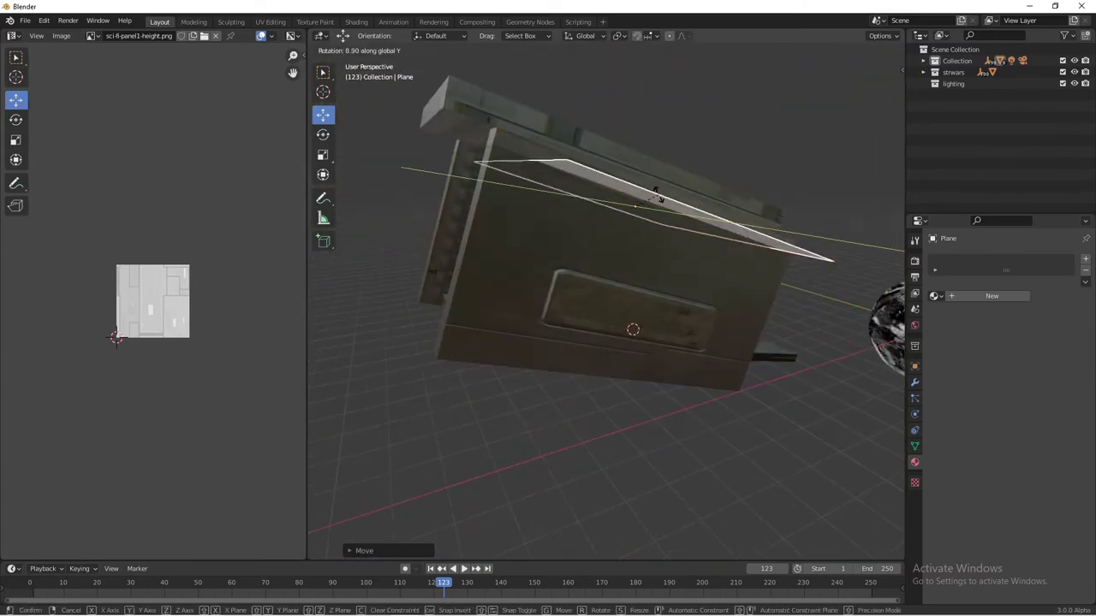
left_click(644, 177)
middle_click_drag(644, 177, 643, 211)
scroll(671, 264, "up", 3)
scroll(671, 264, "down", 5)
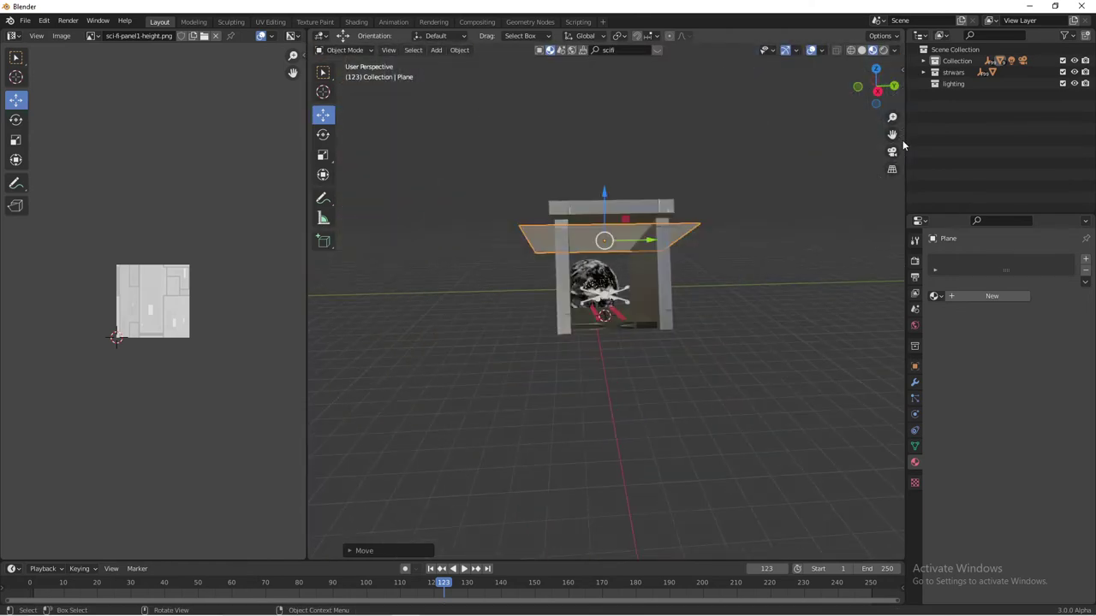
middle_click_drag(671, 264, 717, 337)
key("shift+a")
Step: Add a cube, bevel its edges in Edit Mode and give it a Wireframe modifier
left_click(763, 348)
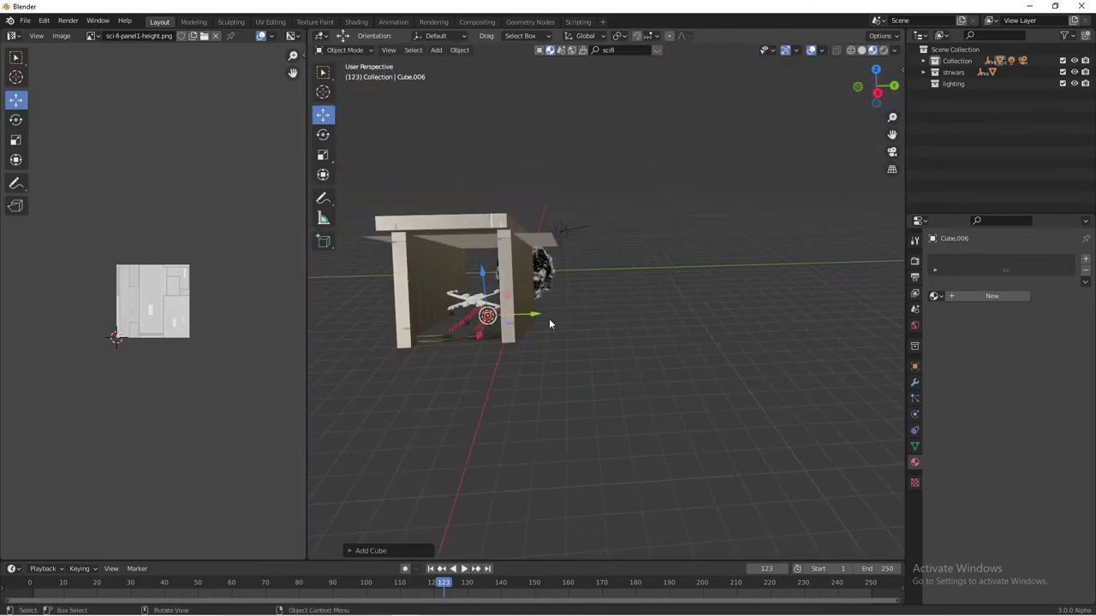
middle_click_drag(549, 318, 666, 340)
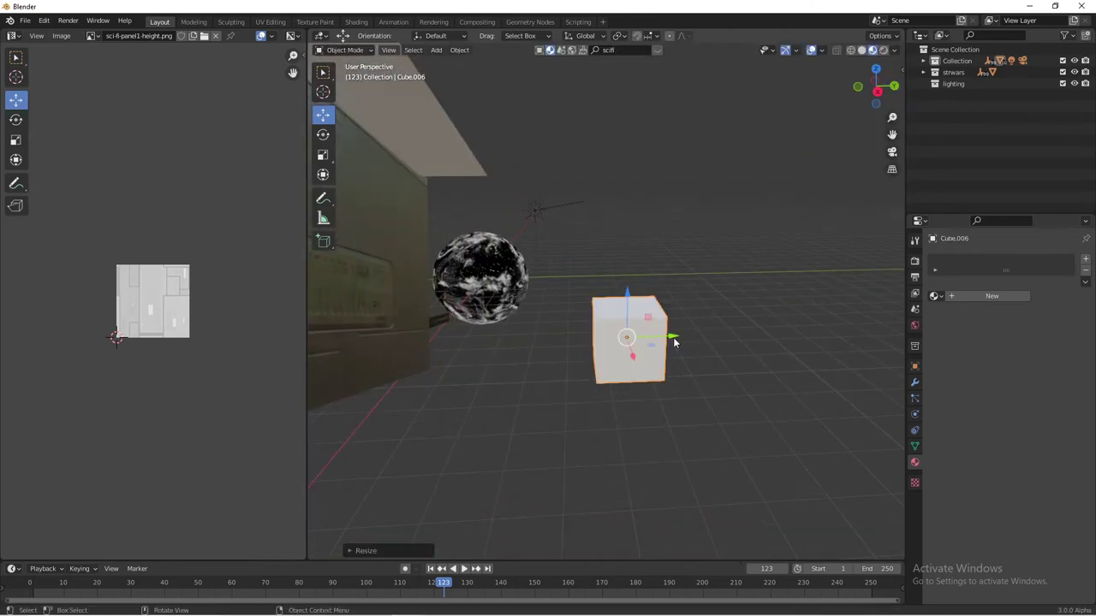
left_click(915, 382)
left_click(958, 260)
left_click(877, 440)
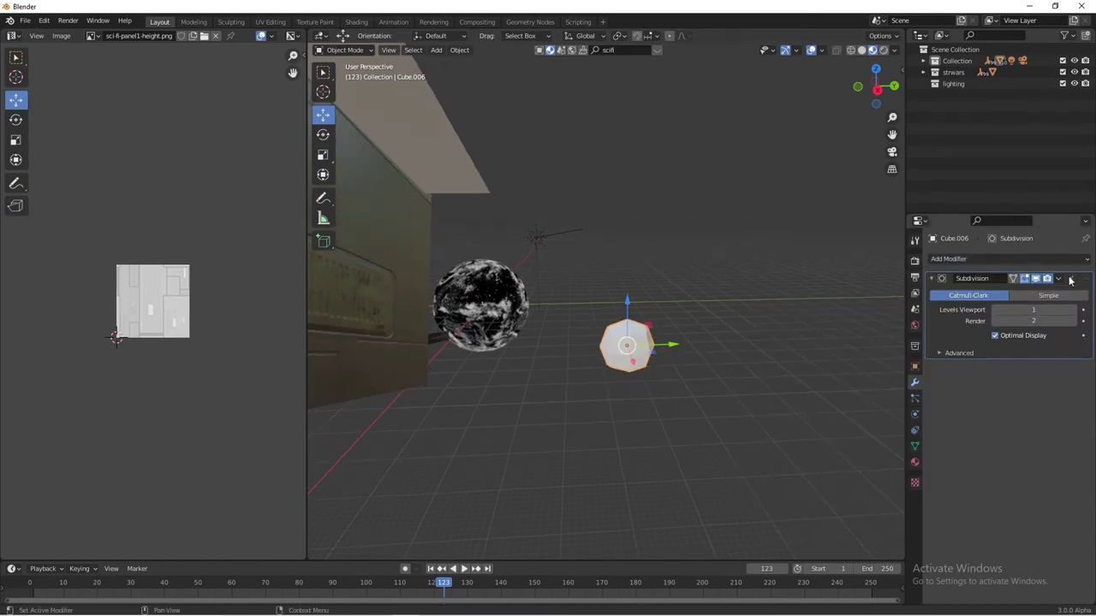
key("ctrl+z")
key("Tab")
left_click(322, 303)
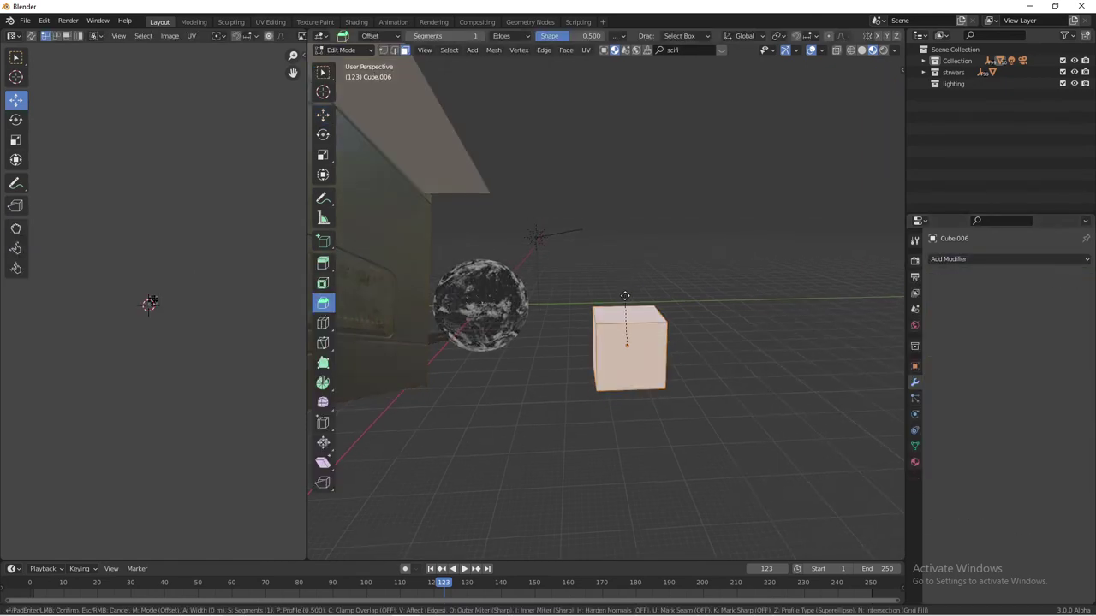
left_click_drag(625, 295, 654, 272)
left_click(958, 258)
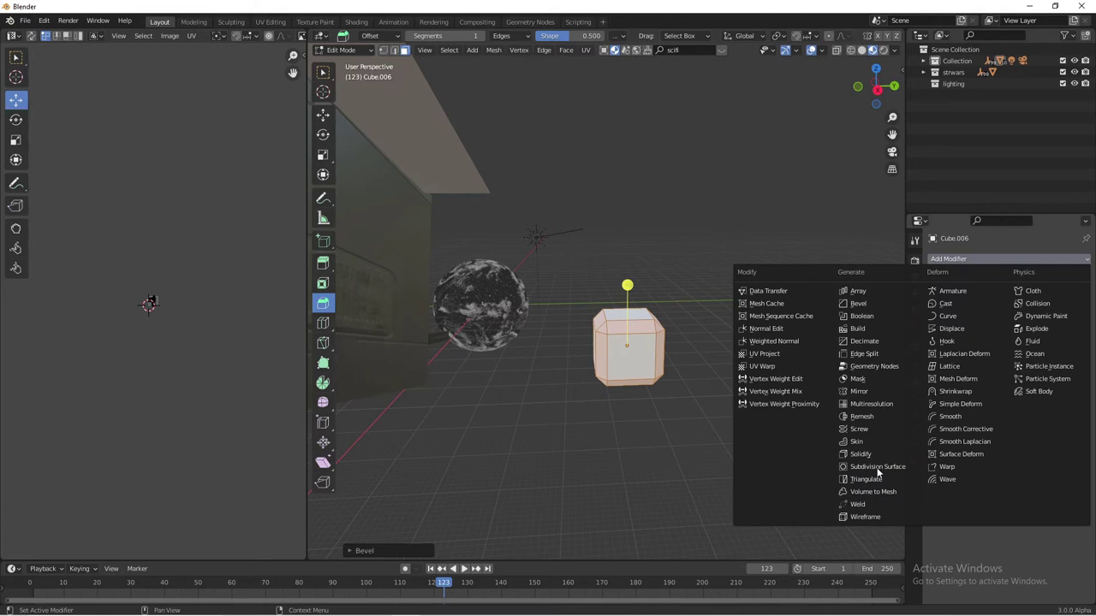
left_click(862, 516)
key("Tab")
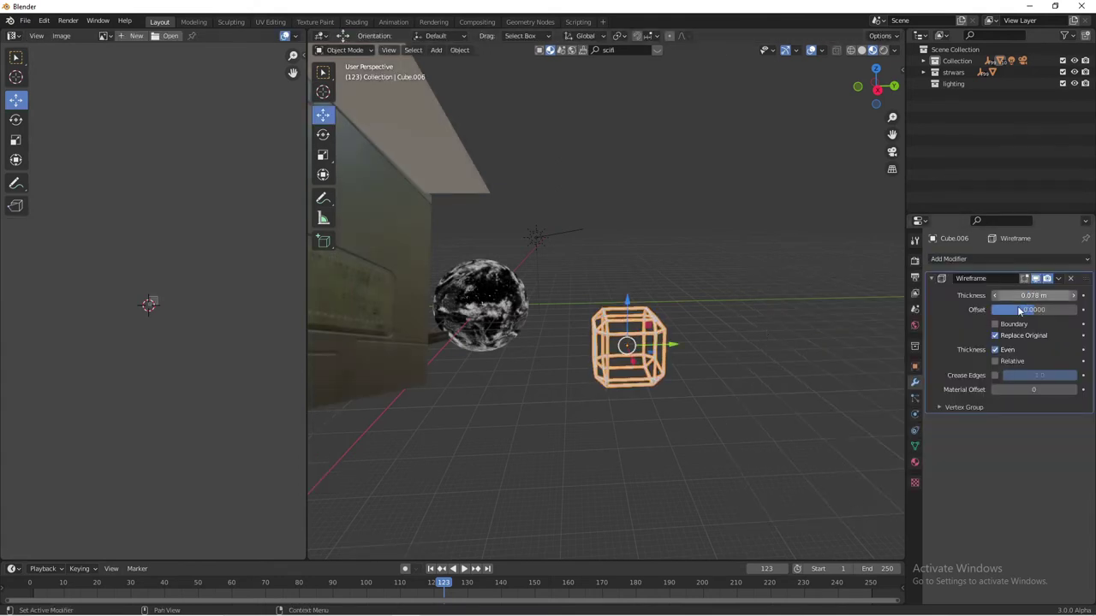
Step: Give the cube a new Emission material with a blue glow colour
left_click(915, 462)
left_click(992, 297)
left_click(1036, 343)
left_click(937, 119)
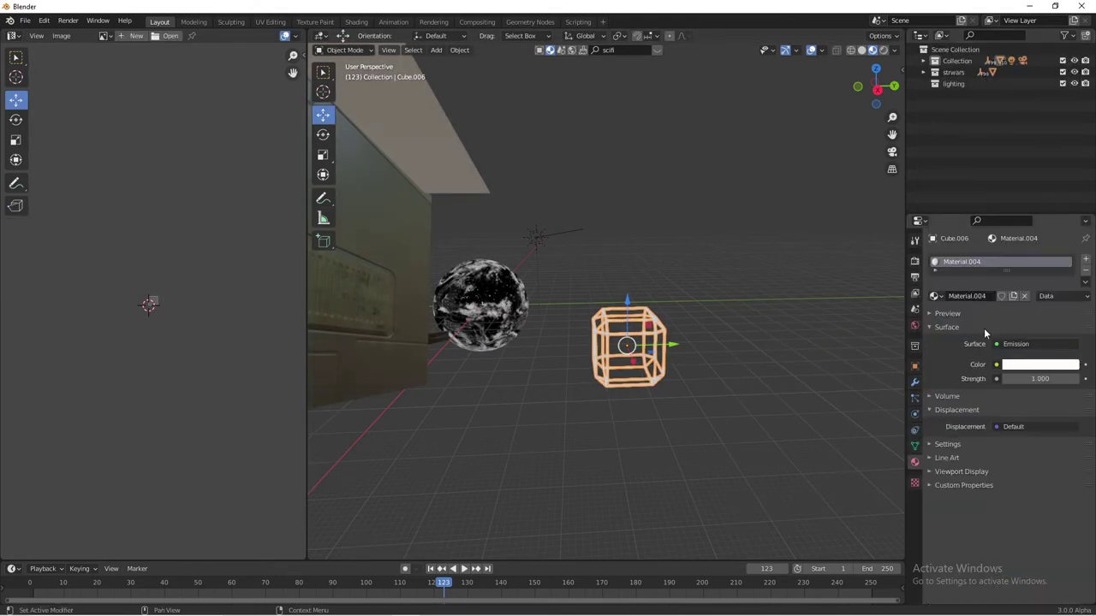
left_click(1041, 364)
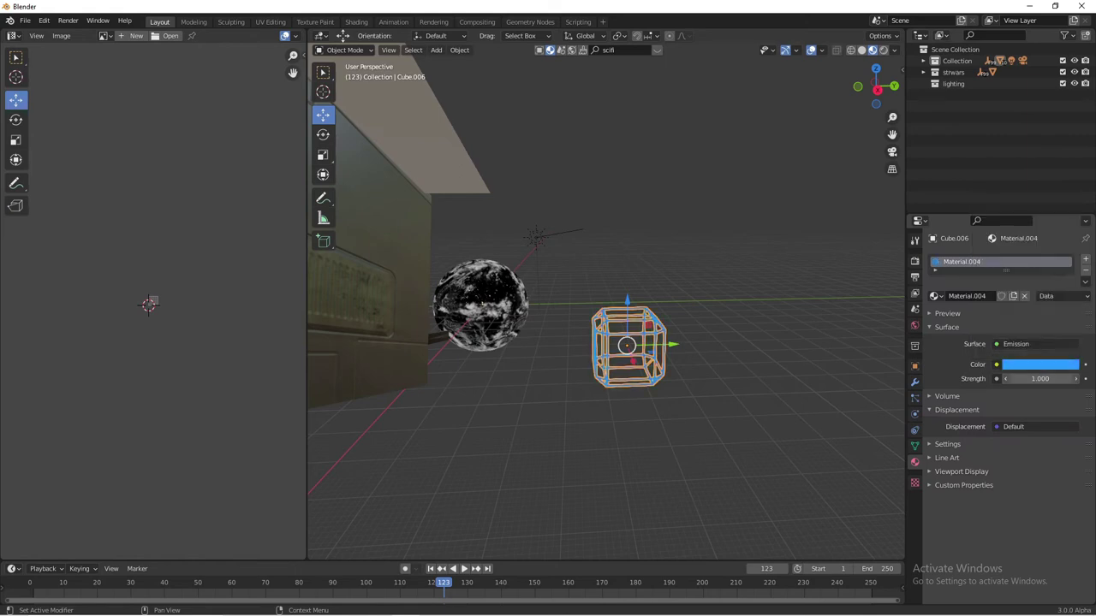
middle_click_drag(770, 360, 679, 338)
left_click(423, 218)
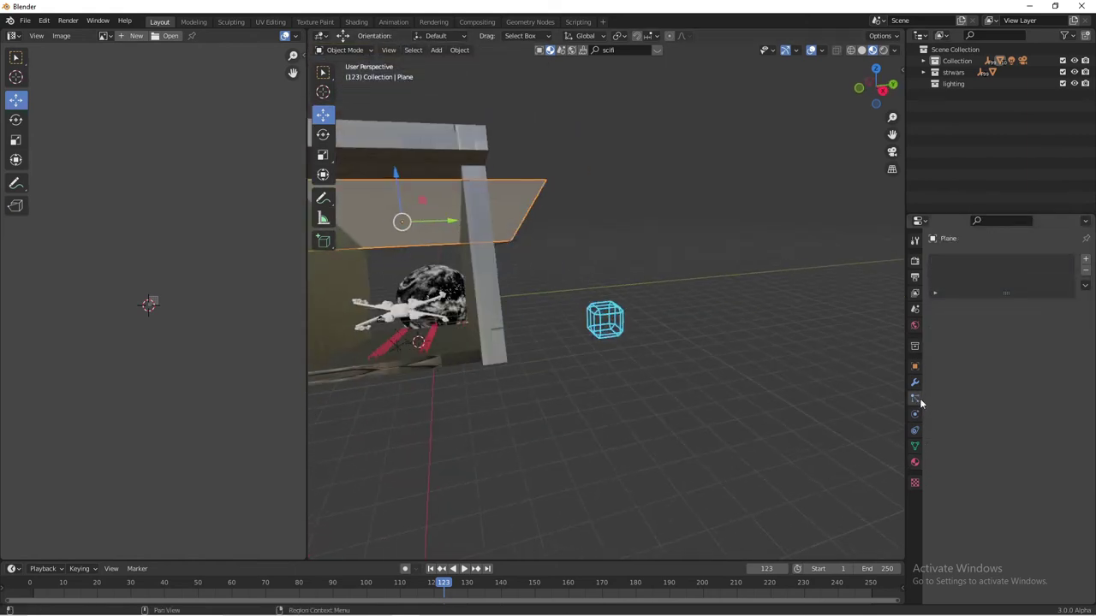
Step: Save as starwars.blend and give the plane a particle system rendered as Cube.006 objects
key("ctrl+s")
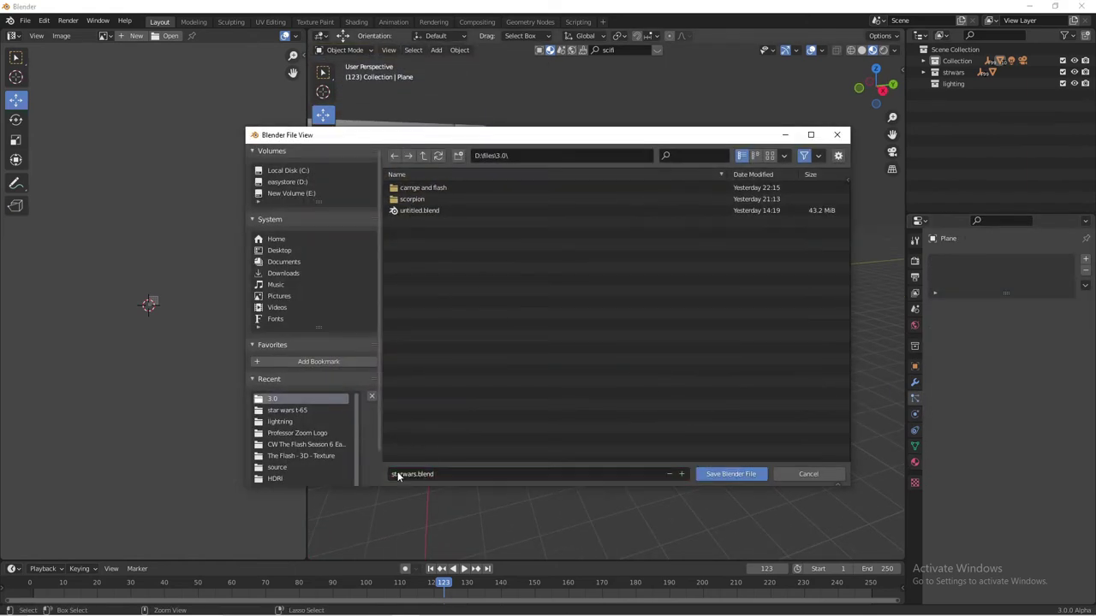
key("Return")
left_click(1085, 260)
scroll(1002, 428, "down", 5)
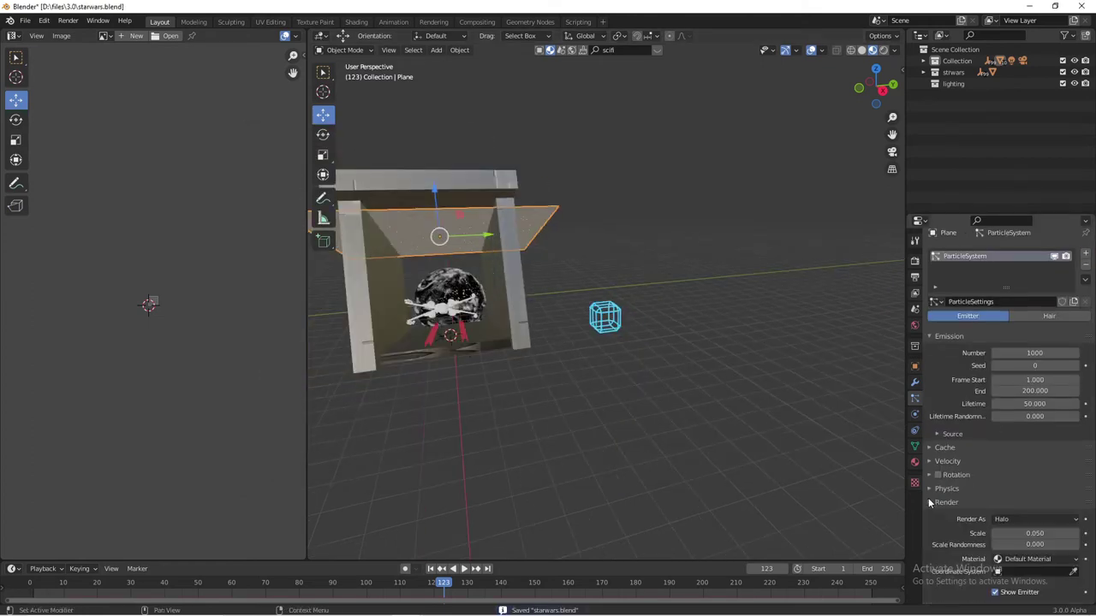
left_click(1036, 451)
left_click(1036, 496)
left_click(618, 307)
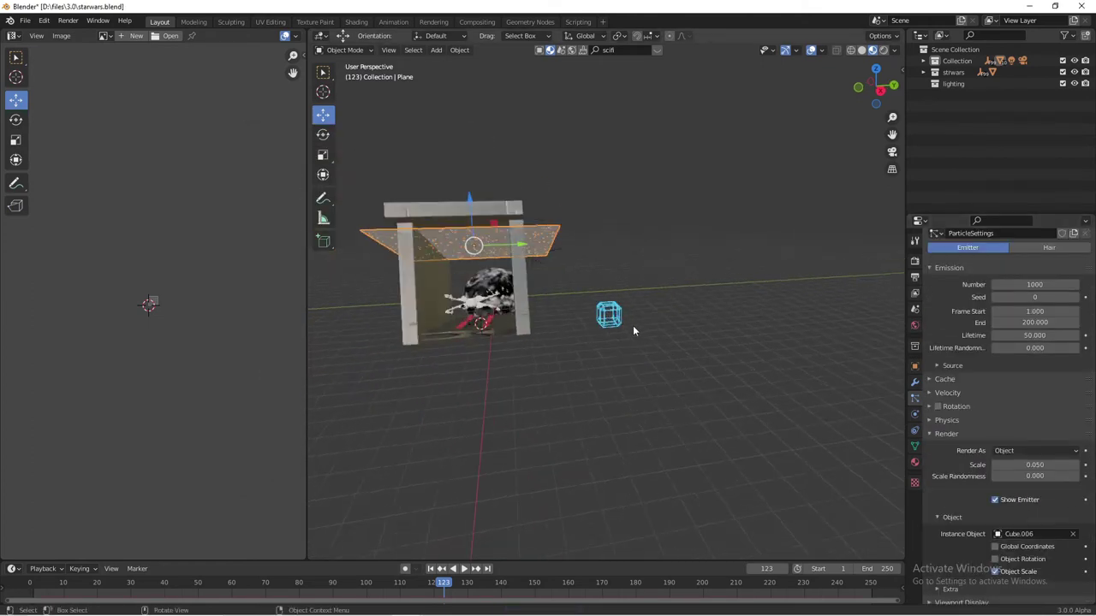
Step: Play the animation through the camera and preview the particles in rendered shading
key("KP_0")
left_click(461, 570)
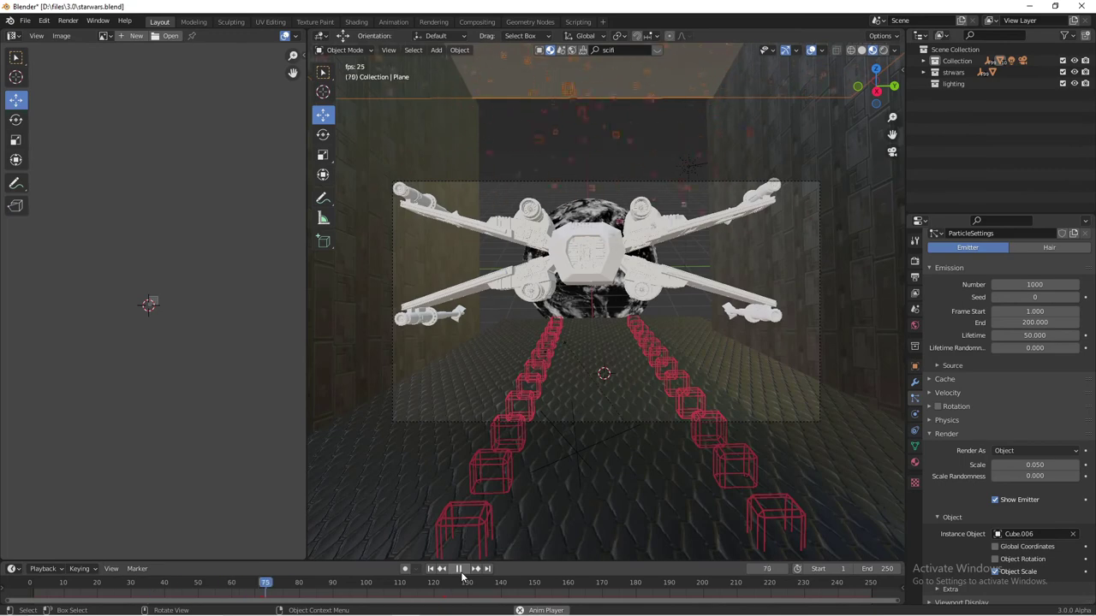
left_click(459, 569)
left_click(885, 49)
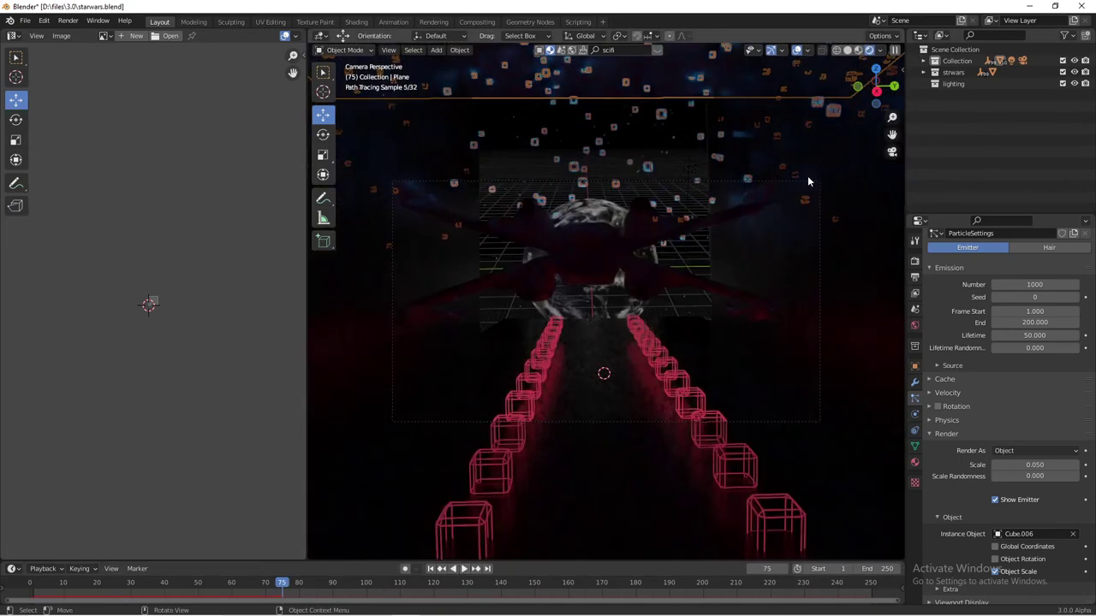
left_click(687, 165)
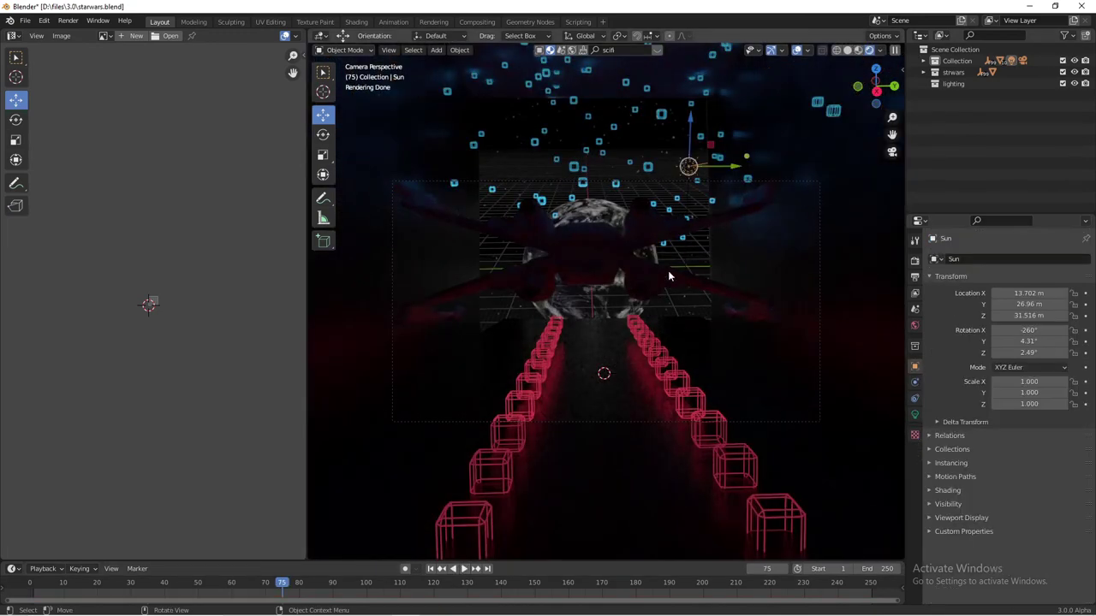
left_click(847, 50)
Step: Reselect the emitter plane, rewind to the first frame and replay the particles in camera view
middle_click_drag(802, 164, 642, 137)
left_click(645, 139)
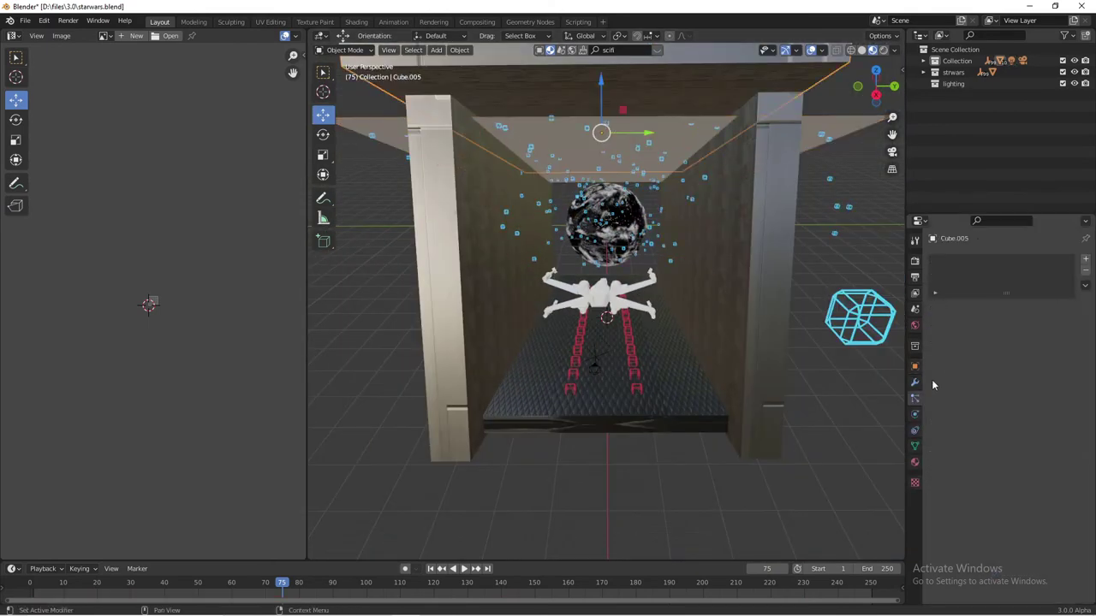
left_click(814, 129)
type("100.000")
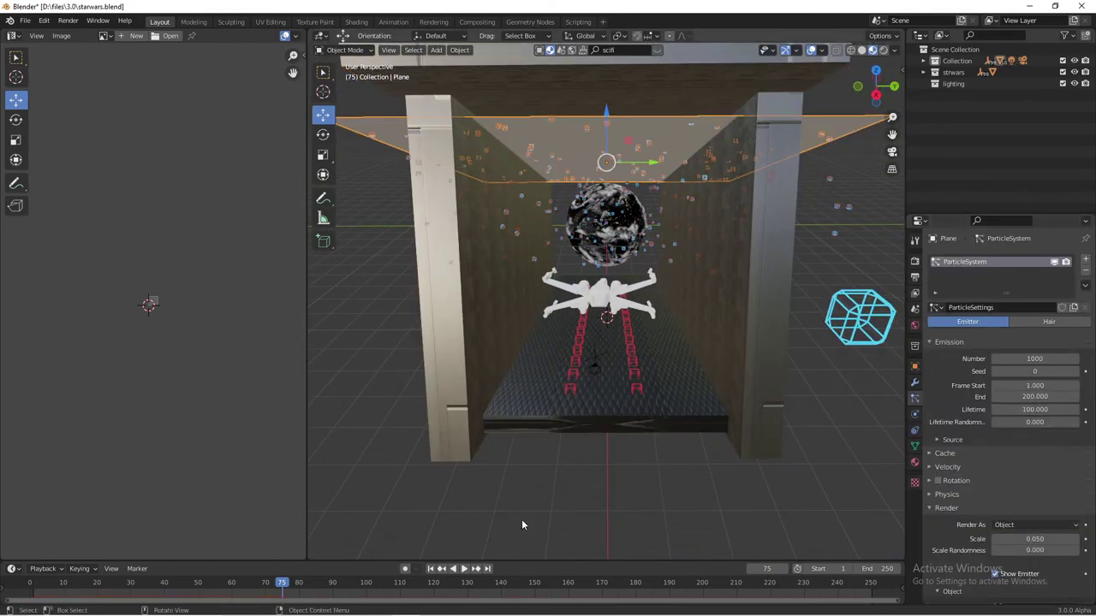
key("shift+Left")
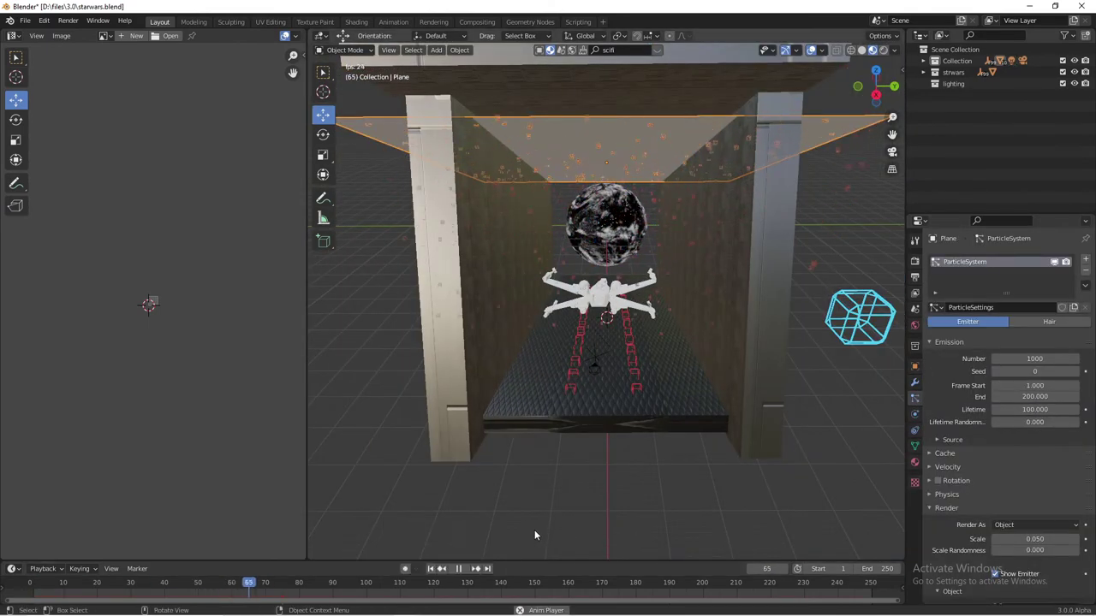
key("KP_0")
key("space")
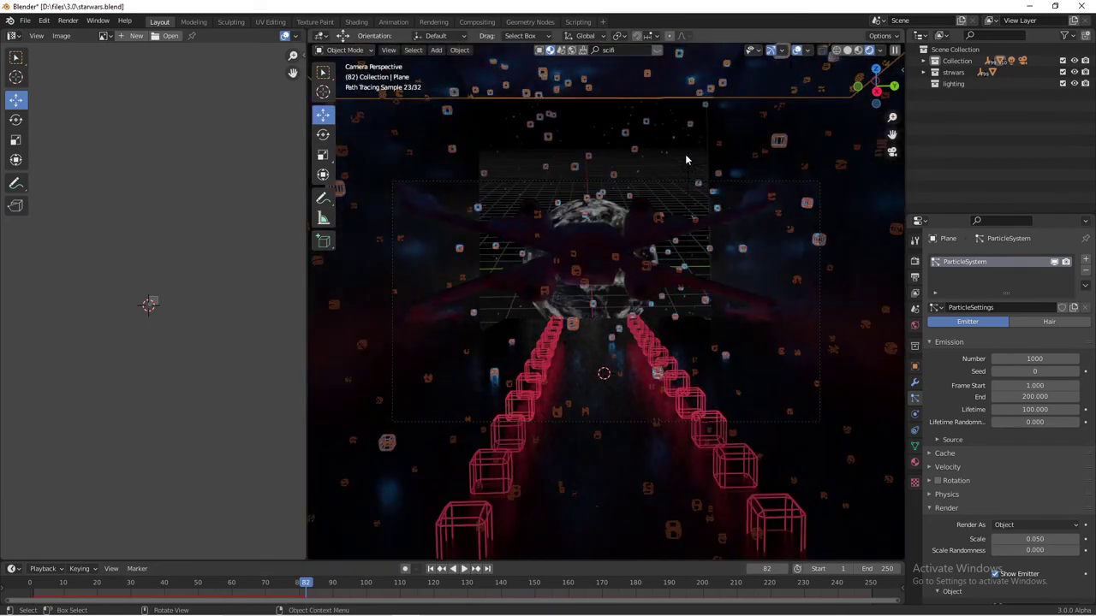
left_click(685, 159)
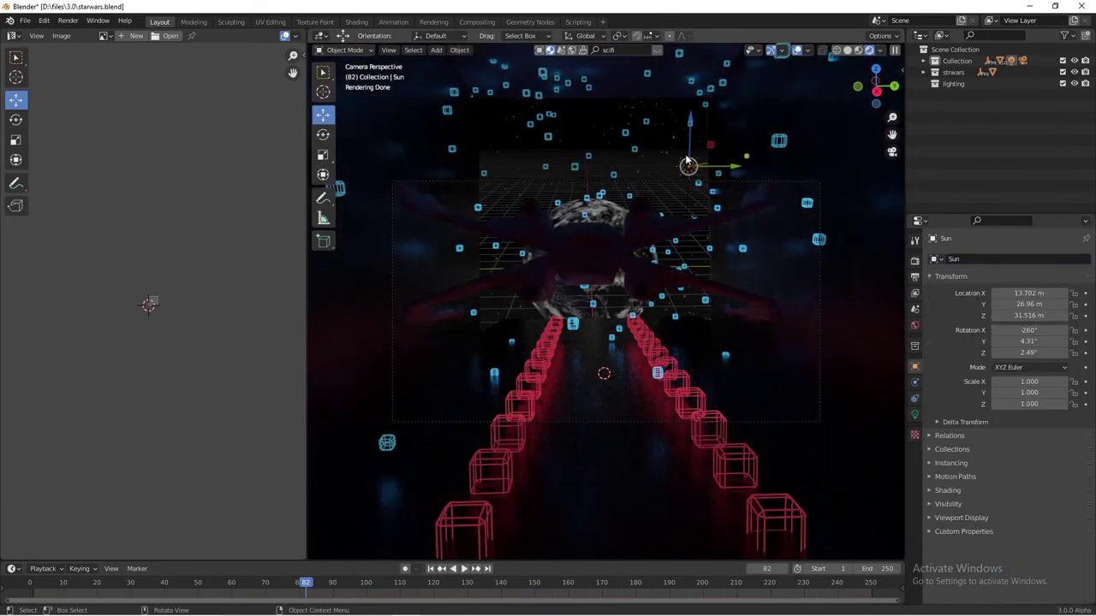
Step: Render frame 82 to inspect the blue particle cubes, then close the render window
key("F12")
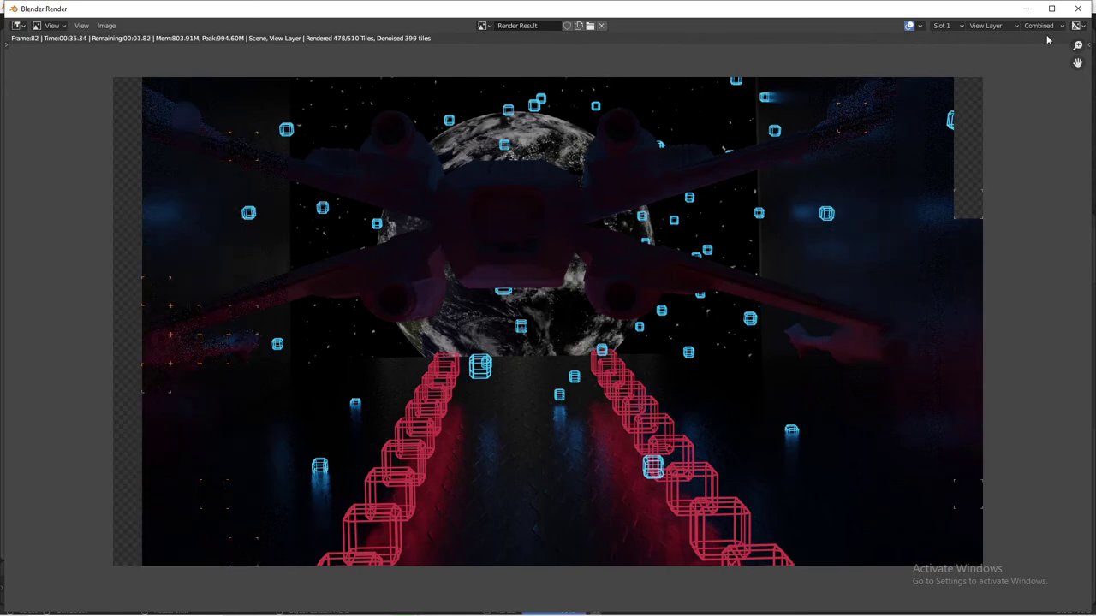
left_click(1079, 8)
Step: Add a large cube enclosing the corridor, scaled up and repositioned
key("shift+a")
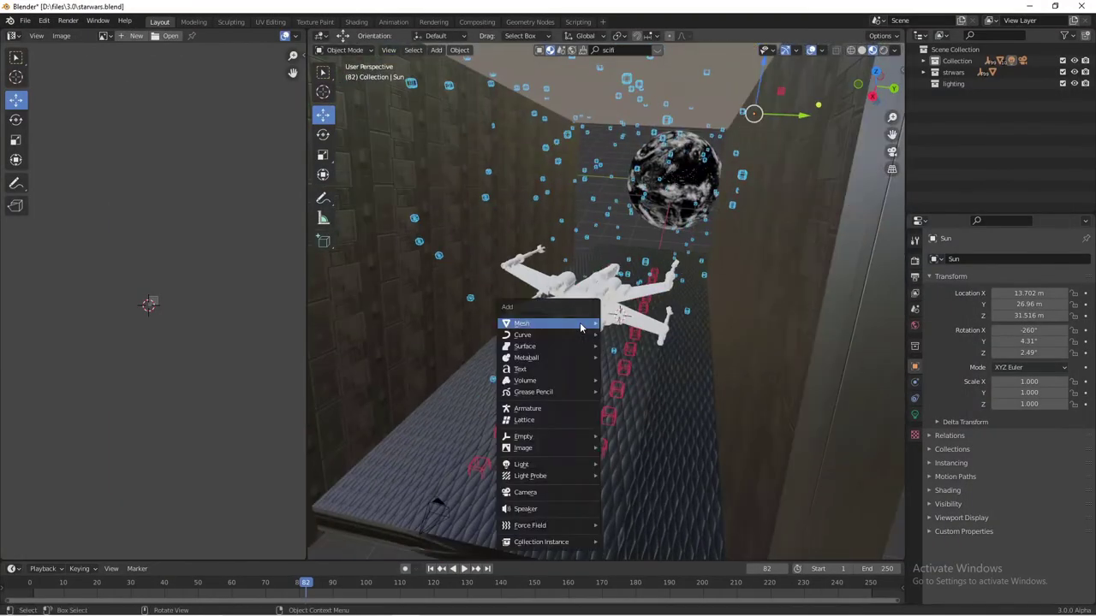
middle_click_drag(582, 321, 697, 321)
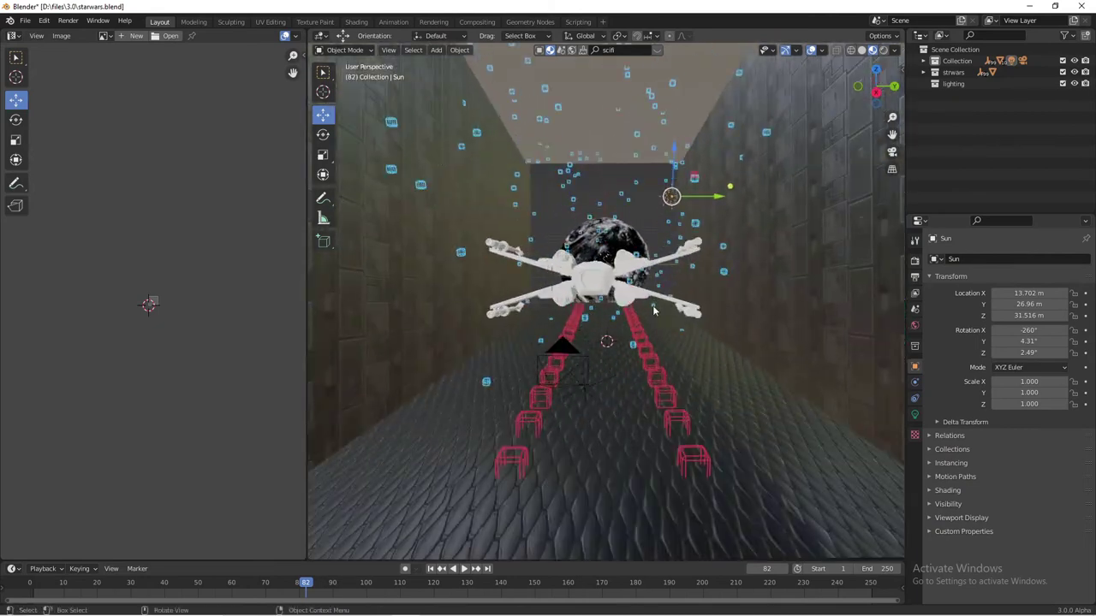
key("shift+a")
left_click(698, 318)
key("s")
left_click(594, 315)
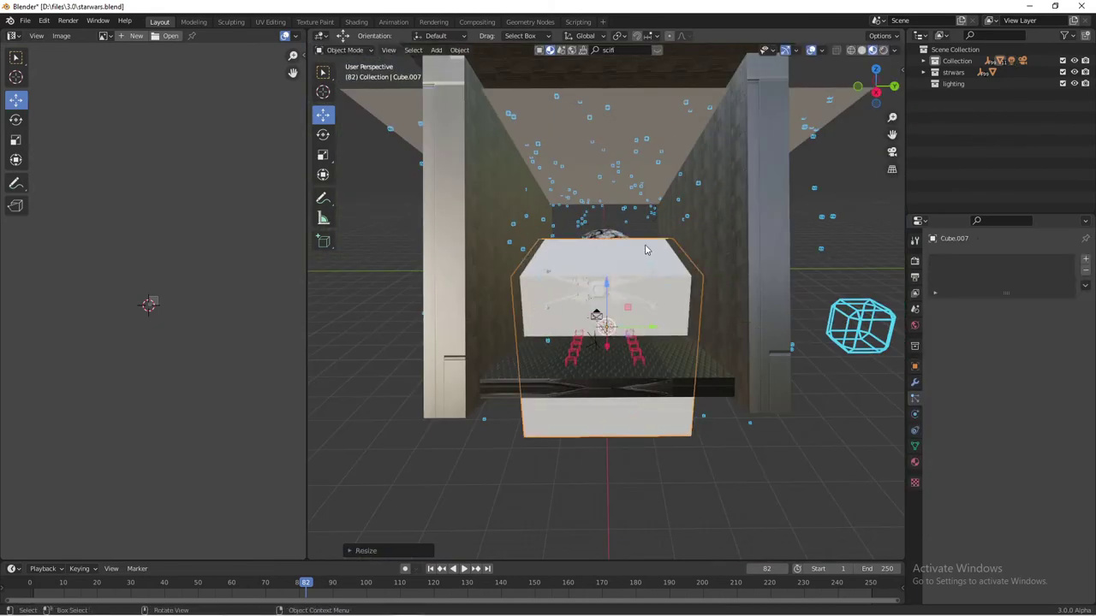
middle_click_drag(646, 250, 809, 312)
key("g")
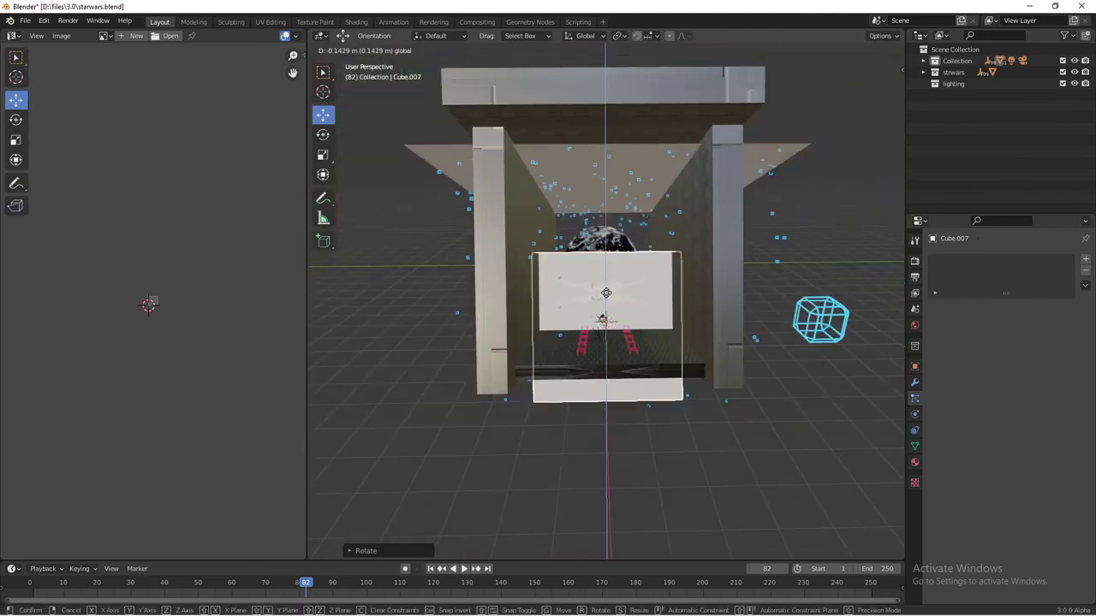
key("Escape")
middle_click_drag(607, 293, 30, 345)
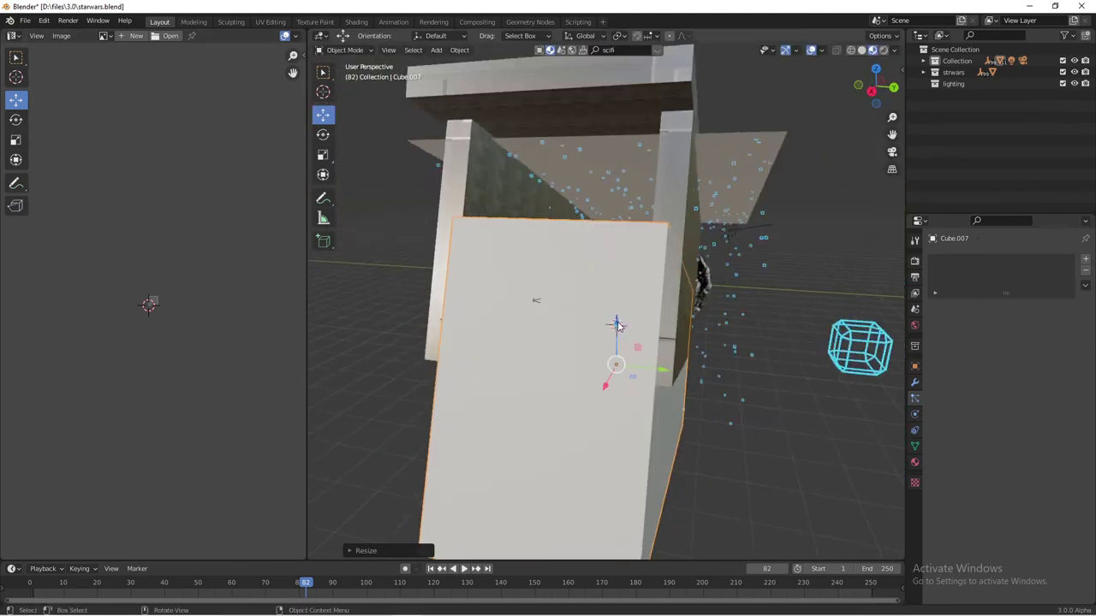
key("g")
left_click(591, 299)
key("KP_0")
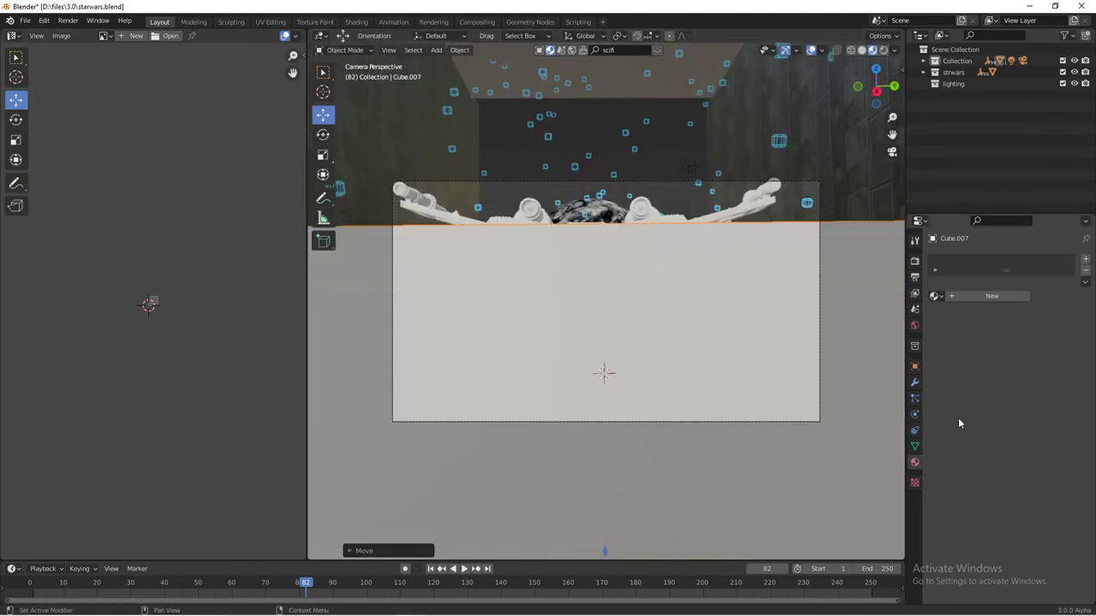
Step: Give the cube a new material, replacing Principled BSDF with a Volume Scatter node on the Volume output
left_click(991, 296)
left_click(12, 35)
left_click(47, 147)
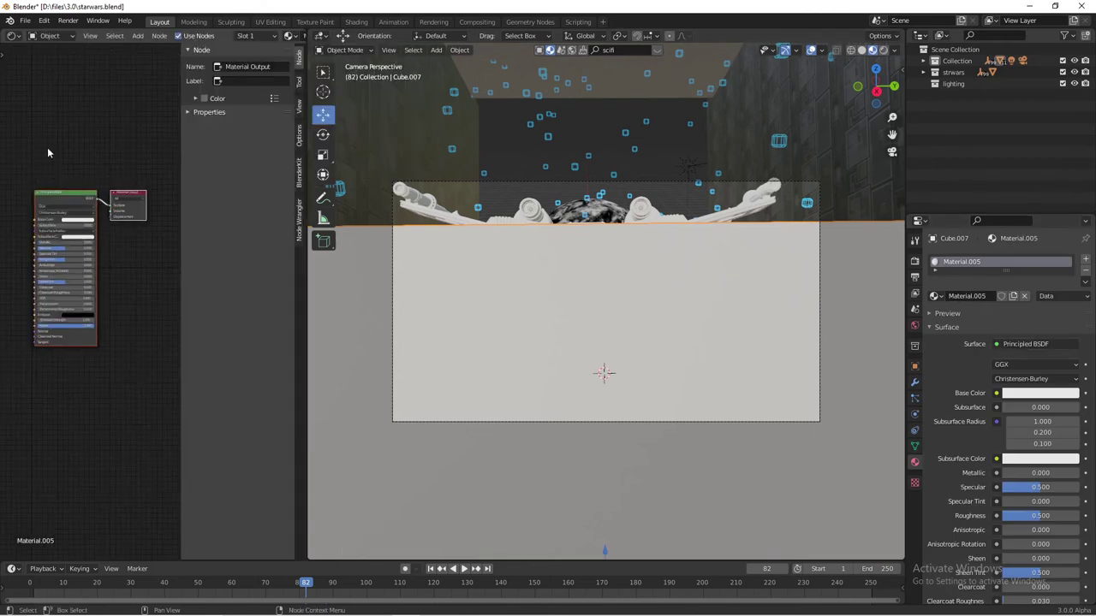
left_click(74, 203)
key("x")
key("shift+a")
type("volu")
left_click(103, 235)
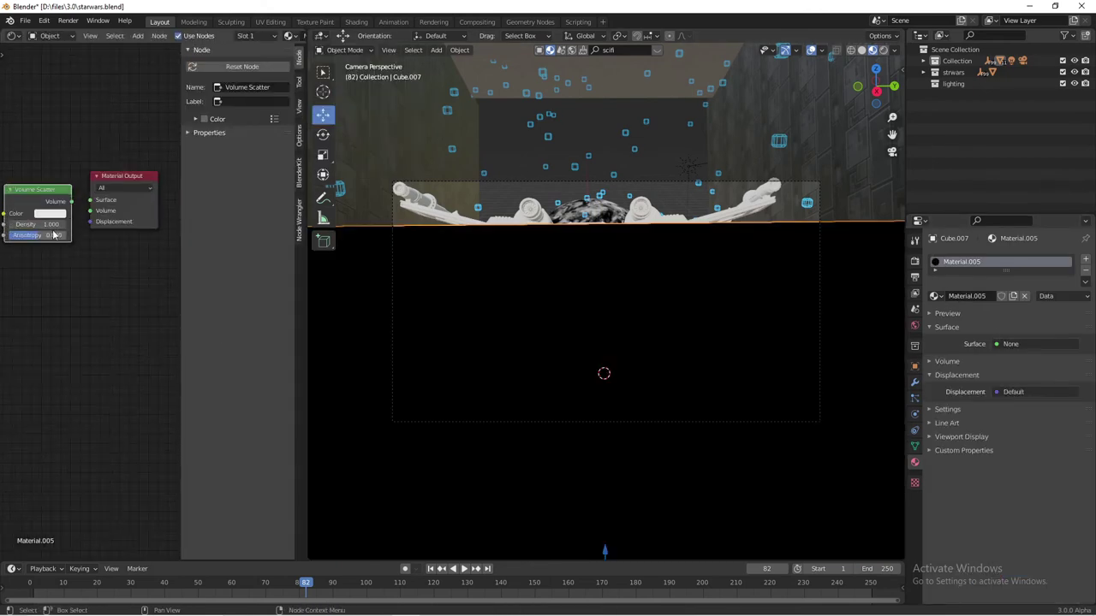
left_click(88, 218)
Step: Set the scatter density to 0.030 and start a test render
scroll(94, 231, "up", 3)
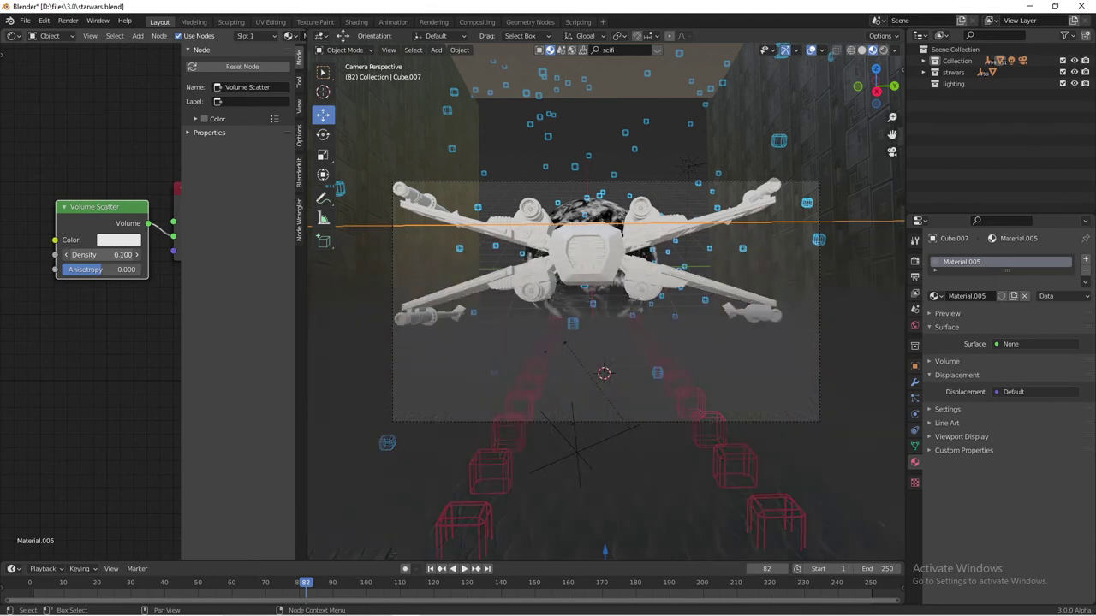
double_click(117, 254)
type("0.0")
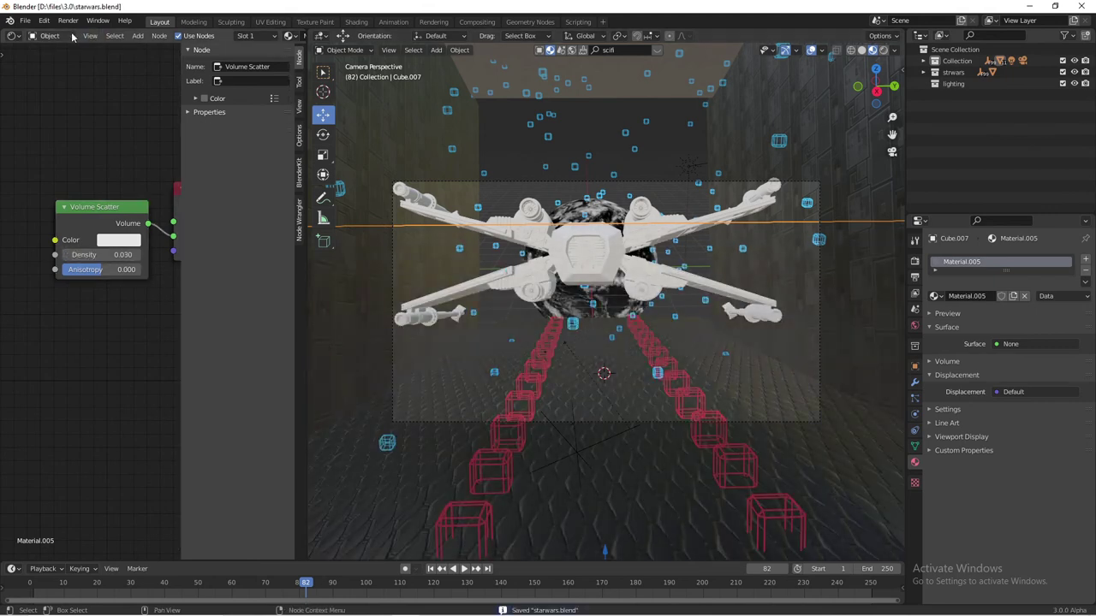
key("F12")
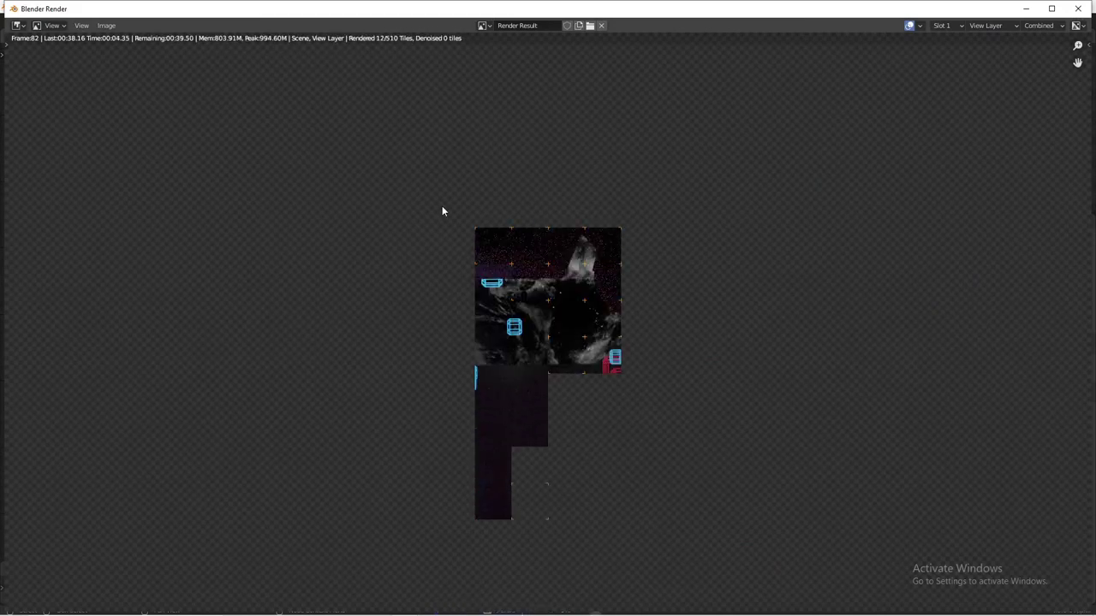
Step: Close the test render and add a Principled Volume node linked to the Volume output
key("Escape")
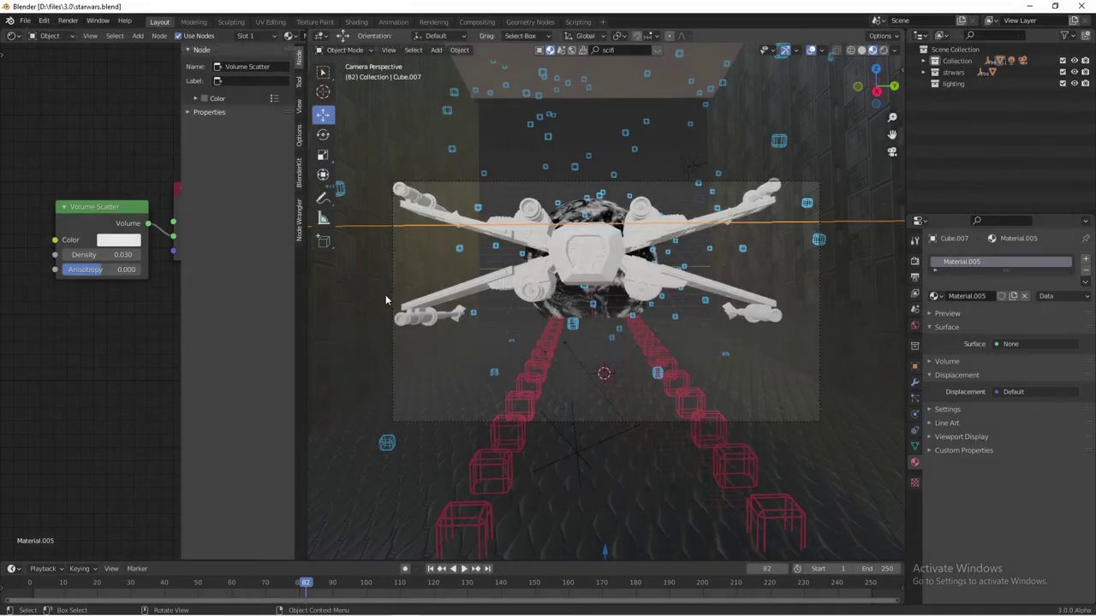
left_click(116, 237)
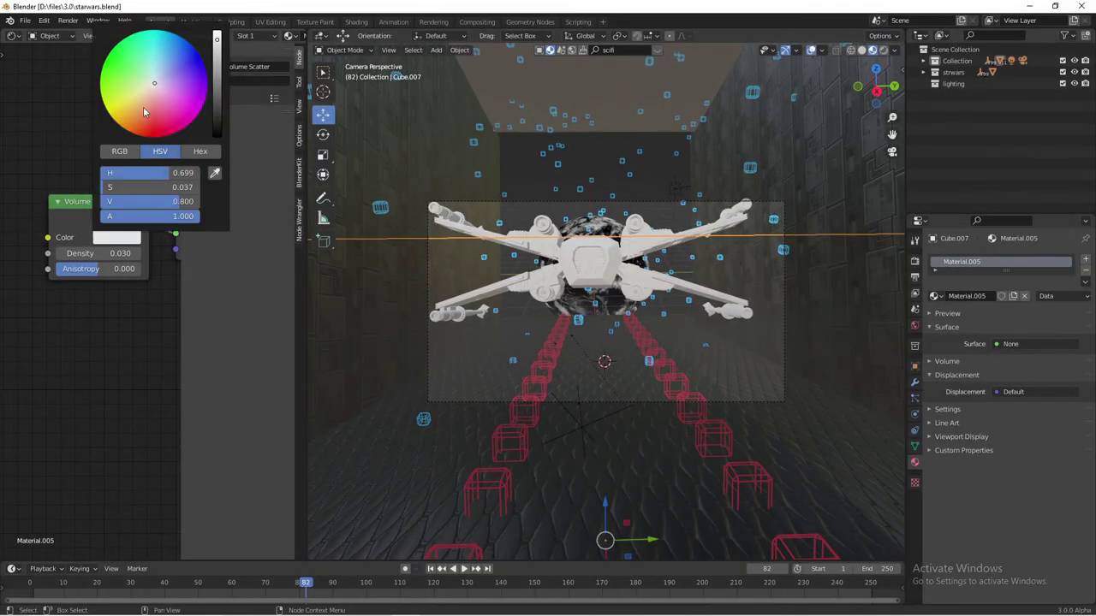
key("shift+a")
type("vo")
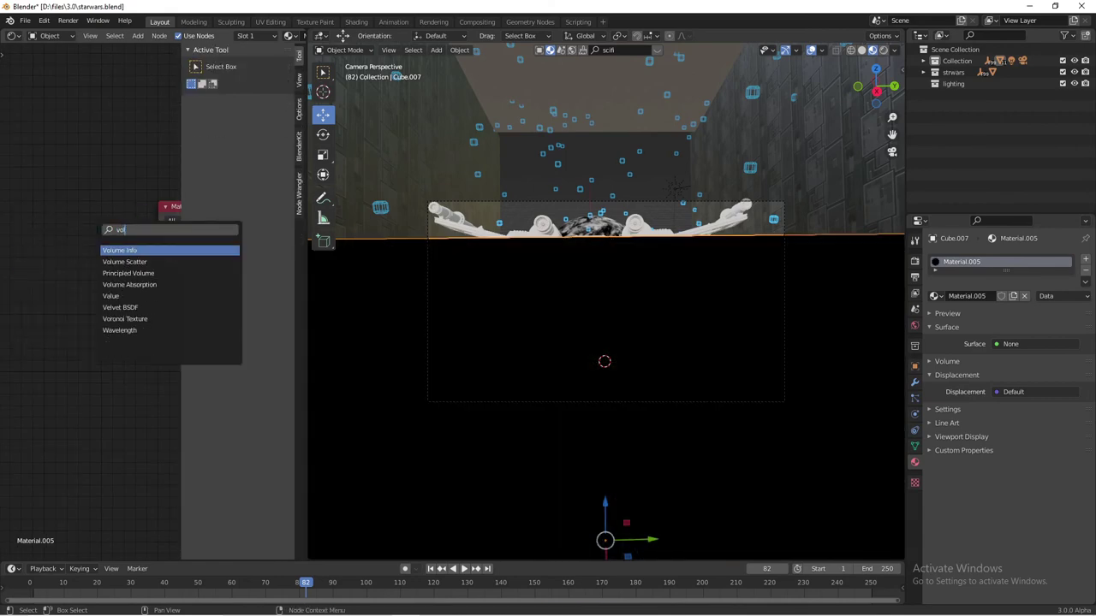
key("Return")
key("shift+a")
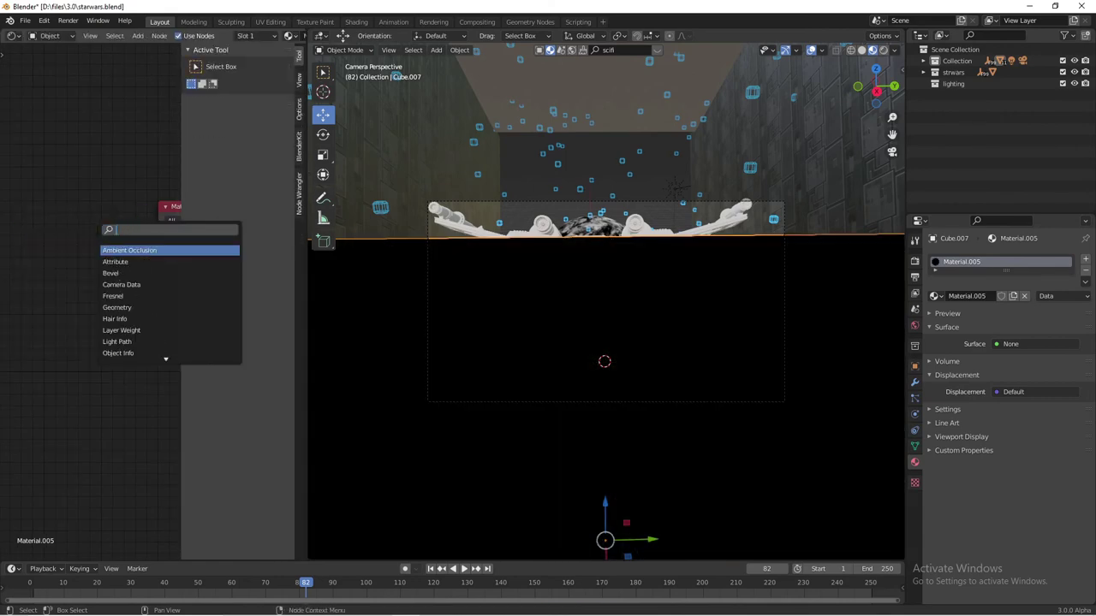
key("Down")
key("Down")
key("Return")
left_click(103, 247)
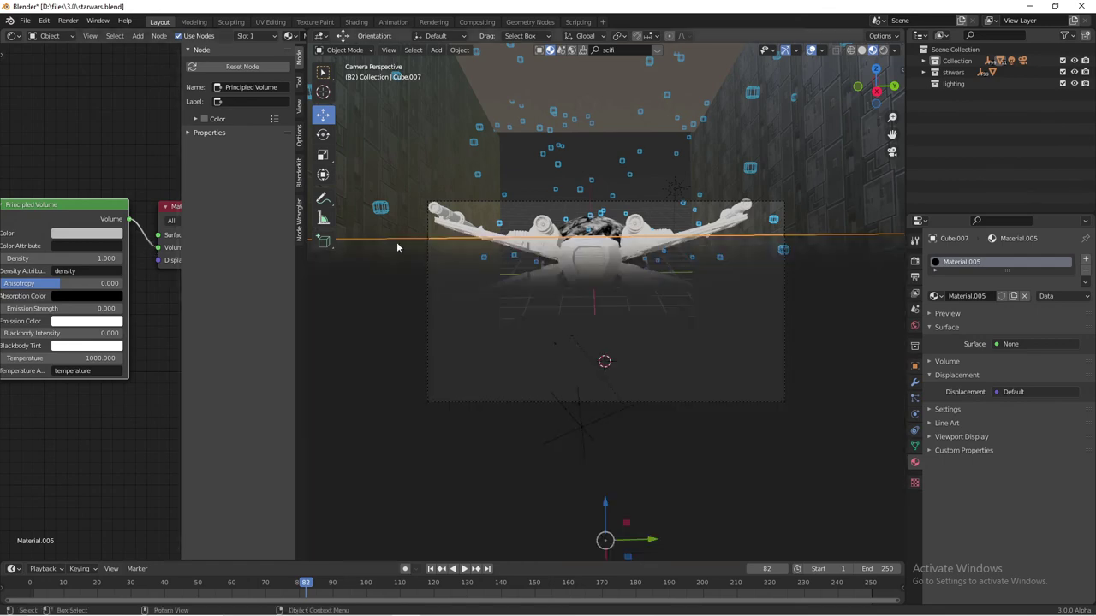
Step: Set the volume density to 0.010 and run a quick test render
type("0.01")
key("Return")
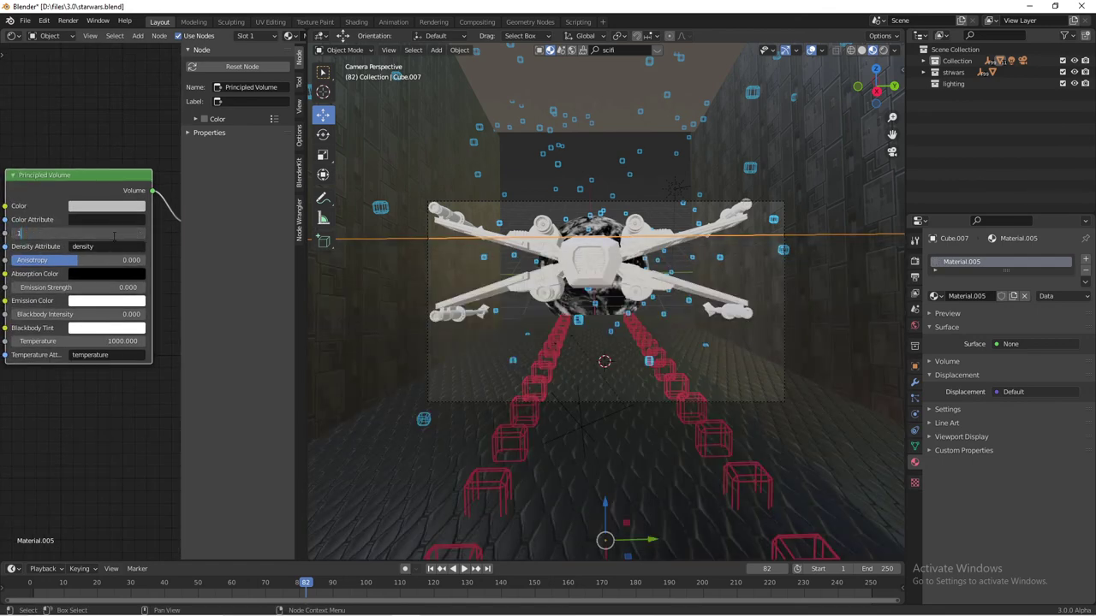
key("Return")
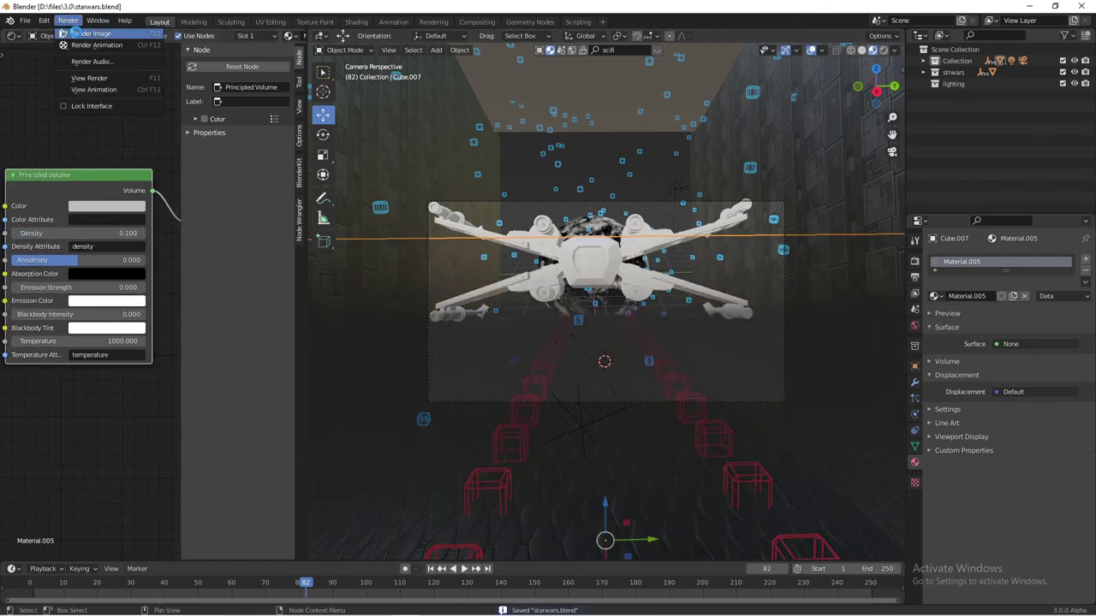
left_click(75, 32)
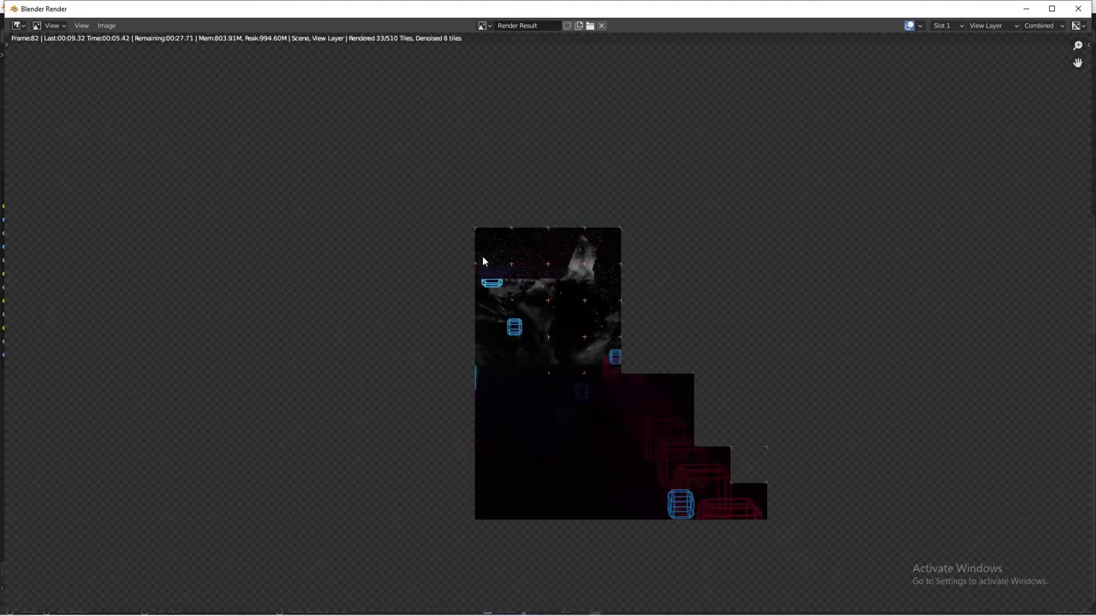
key("Escape")
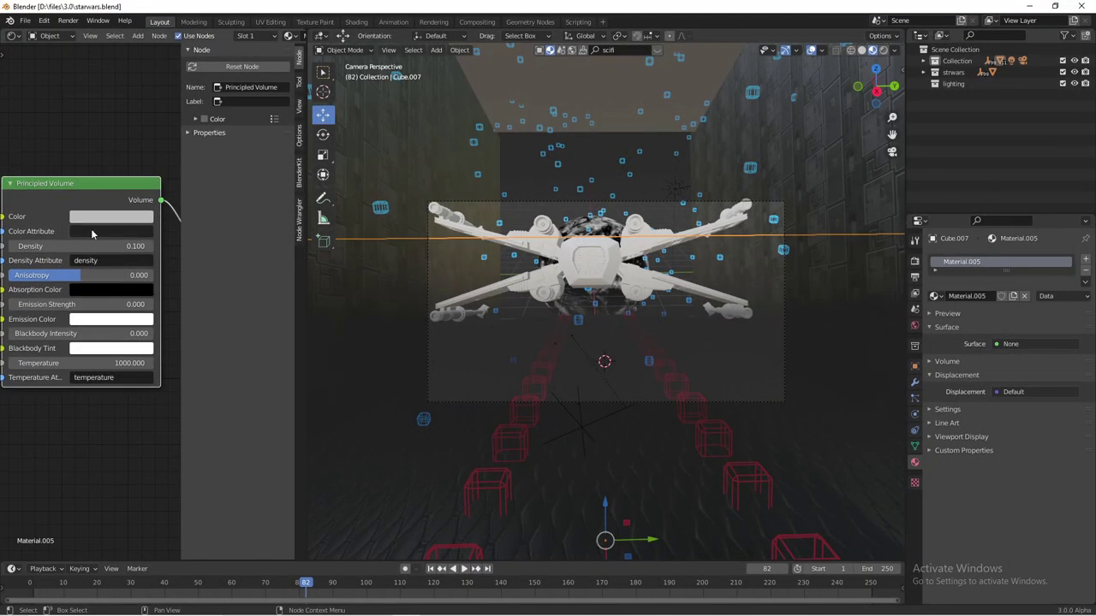
Step: Make the volume colour pure white and move the fog object along Z
left_click(112, 216)
left_click_drag(116, 181, 150, 181)
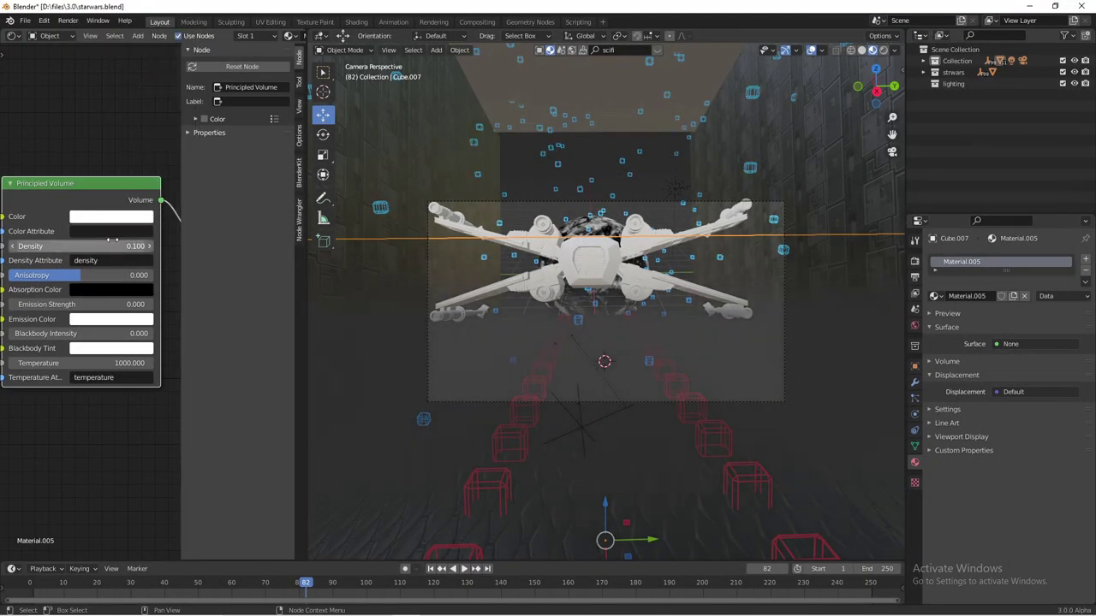
type(".01")
key("Return")
key("g")
key("z")
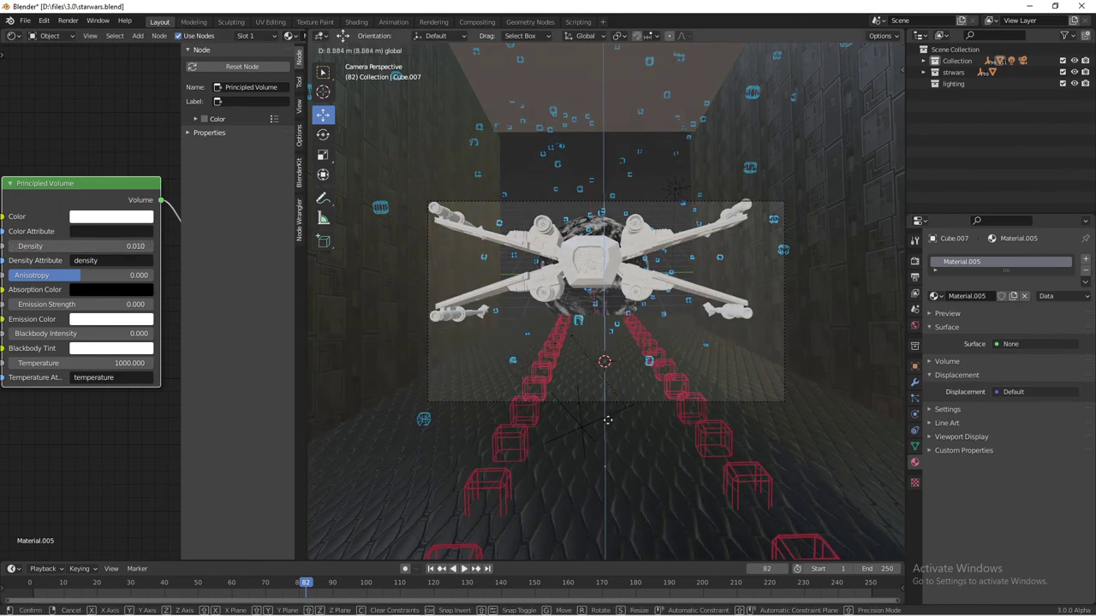
left_click(606, 362)
Step: Raise the density to 0.050, preview it in Rendered shading, and save the file
scroll(90, 302, "up", 1)
key("BackSpace")
type("5")
key("Return")
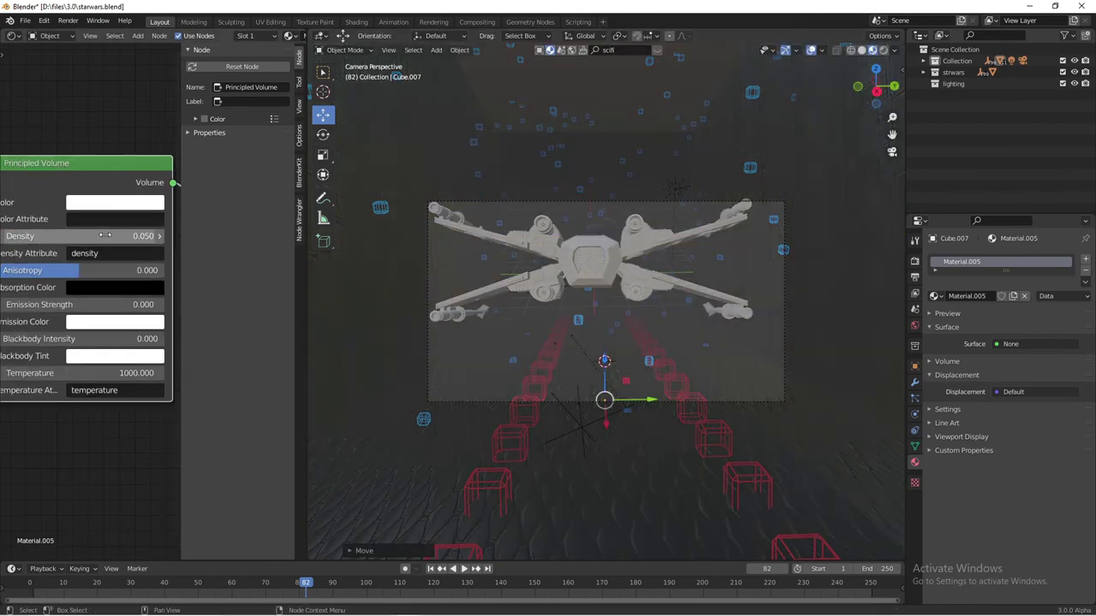
scroll(106, 235, "down", 1)
key("z")
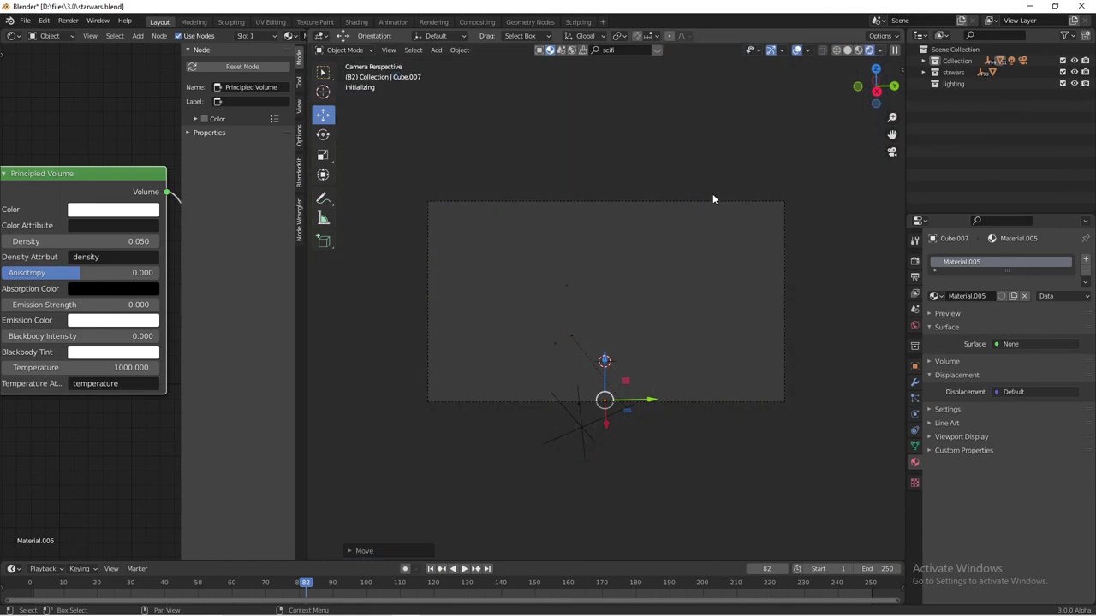
key("ctrl+s")
Step: Compare densities 0, 0.030 and 0.020, settle on 0.020, then render the frame
key("BackSpace")
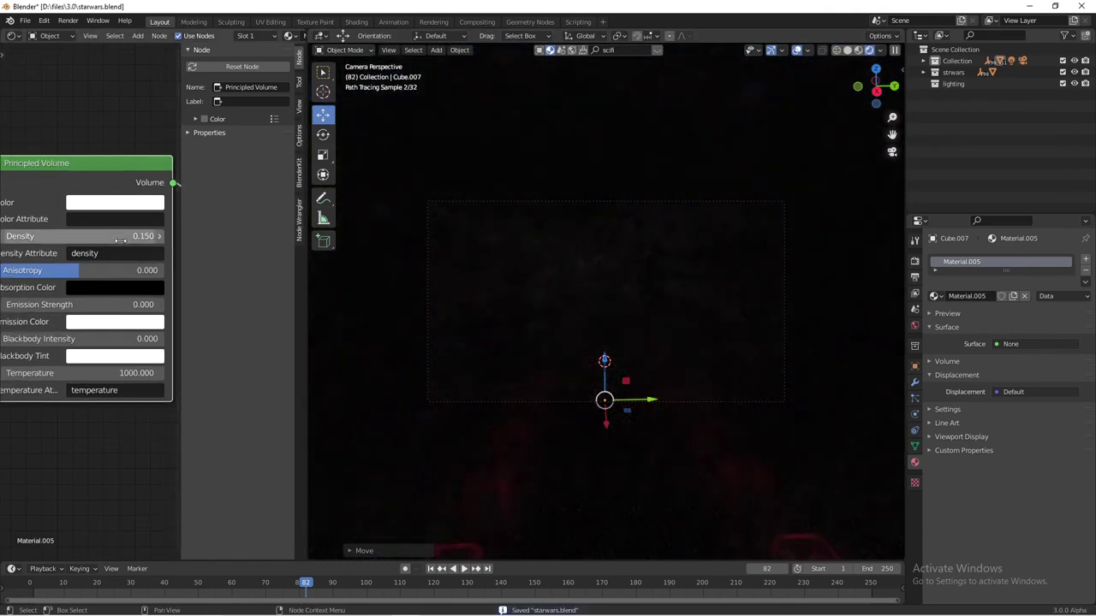
scroll(15, 251, "down", 1)
left_click(132, 248)
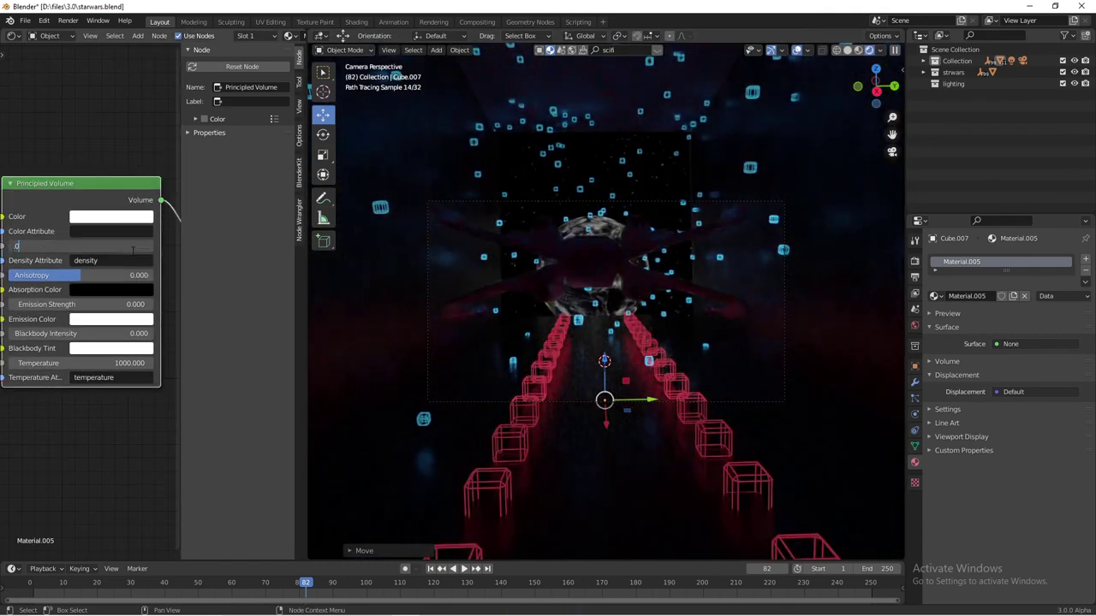
type(".03")
key("Return")
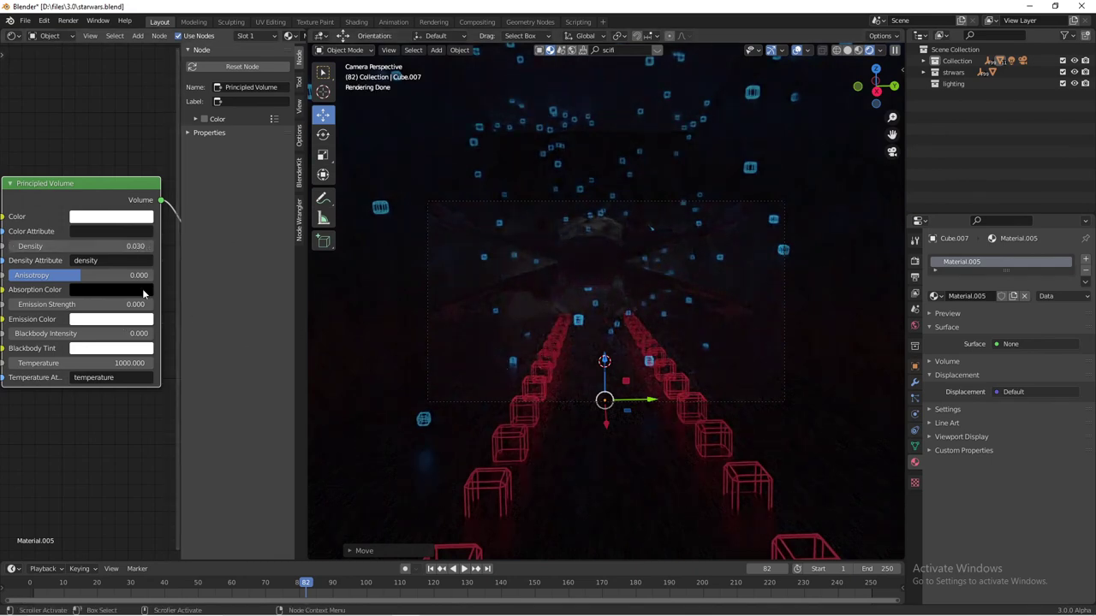
key("BackSpace")
type("2")
key("Return")
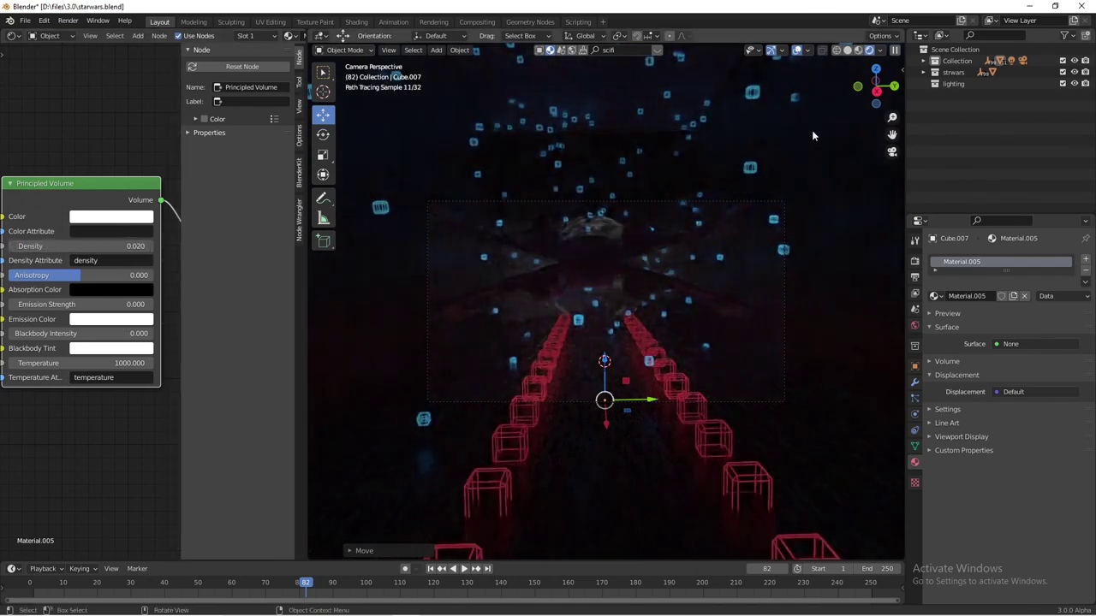
key("z")
left_click(85, 33)
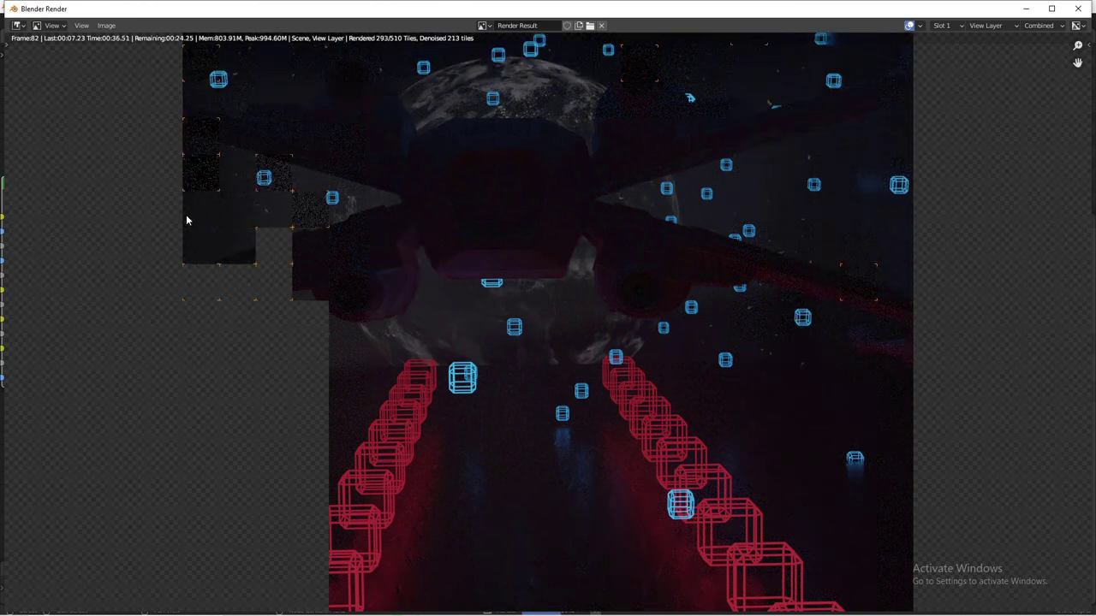
Step: Wait for the frame 82 Cycles render to finish and scroll to inspect the hazy corridor
scroll(465, 381, "down", 1)
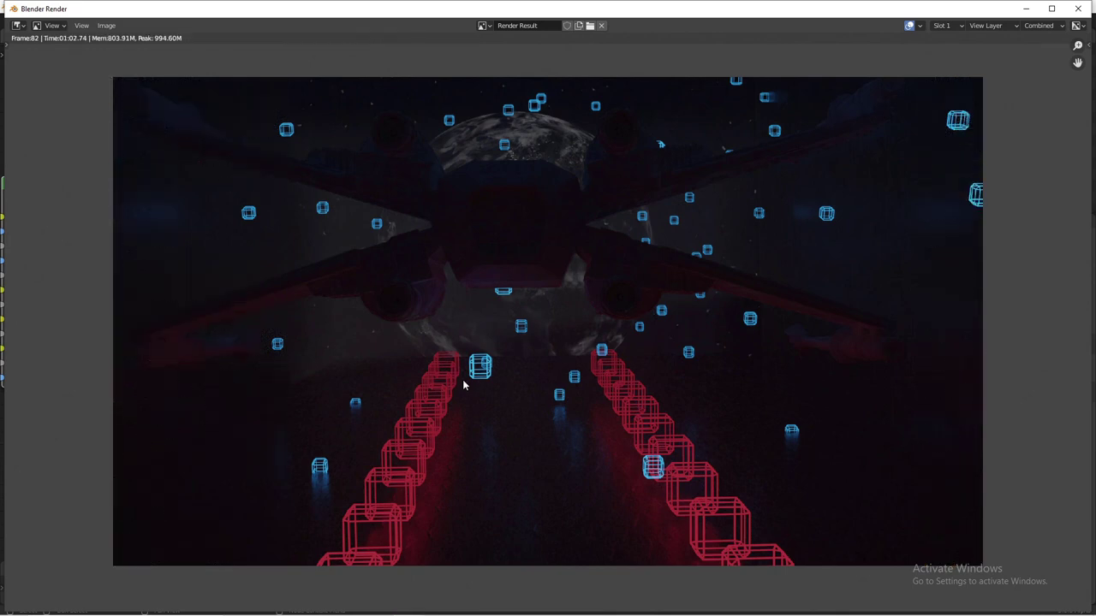
scroll(591, 369, "down", 1)
scroll(393, 201, "up", 1)
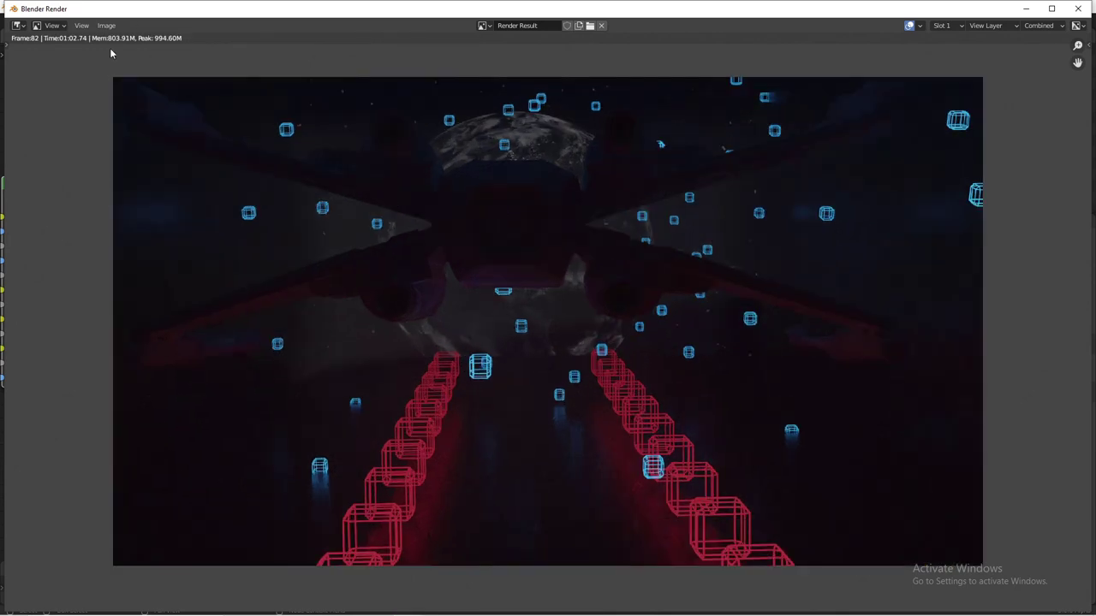